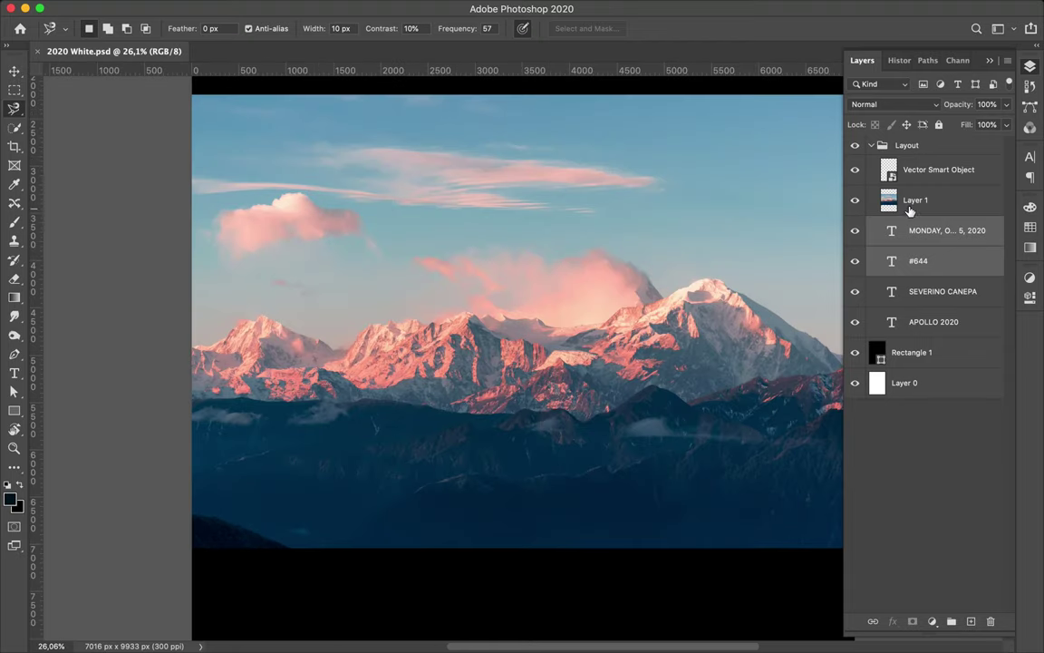
# - Rotate Layer 1's mountain photo -90° so the ridge runs vertically down the canvas
pyautogui.click(931, 324)
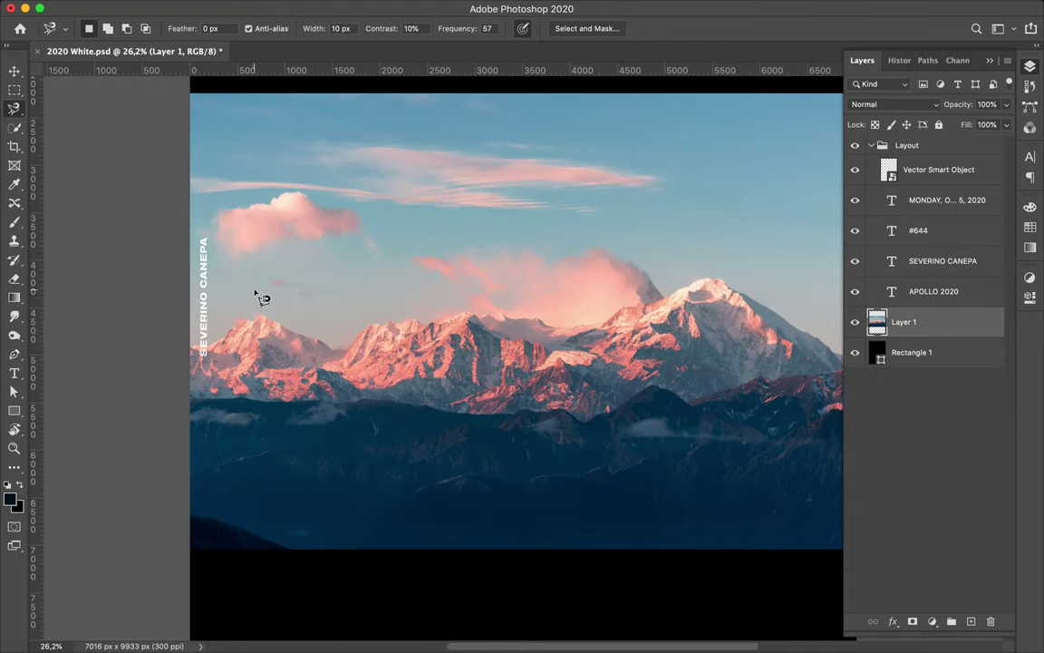
pyautogui.scroll(-1, 384, 291)
pyautogui.press('v')
pyautogui.hotkey('ctrl', 't')
pyautogui.moveTo(240, 342)
pyautogui.mouseDown()
pyautogui.moveTo(318, 459)
pyautogui.moveTo(380, 506)
pyautogui.mouseUp()
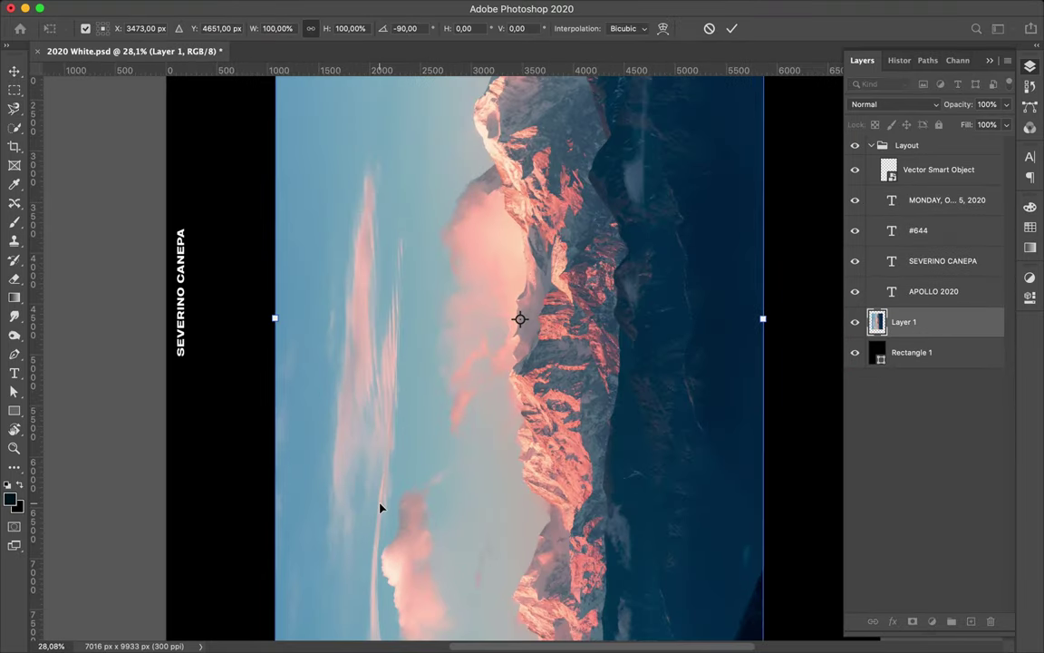
pyautogui.scroll(1, 380, 506)
pyautogui.scroll(2, 380, 506)
pyautogui.press('Return')
pyautogui.press('l')
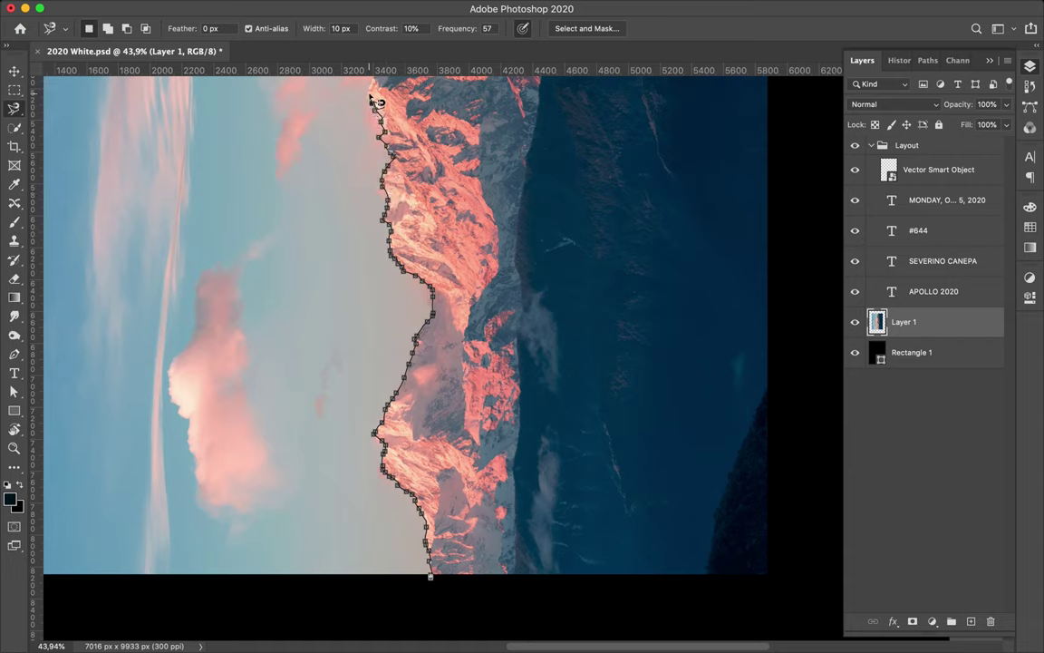
# - Trace the ridge edge with the Magnetic Lasso and close the selection around the mountains and foreground
pyautogui.scroll(2, 374, 117)
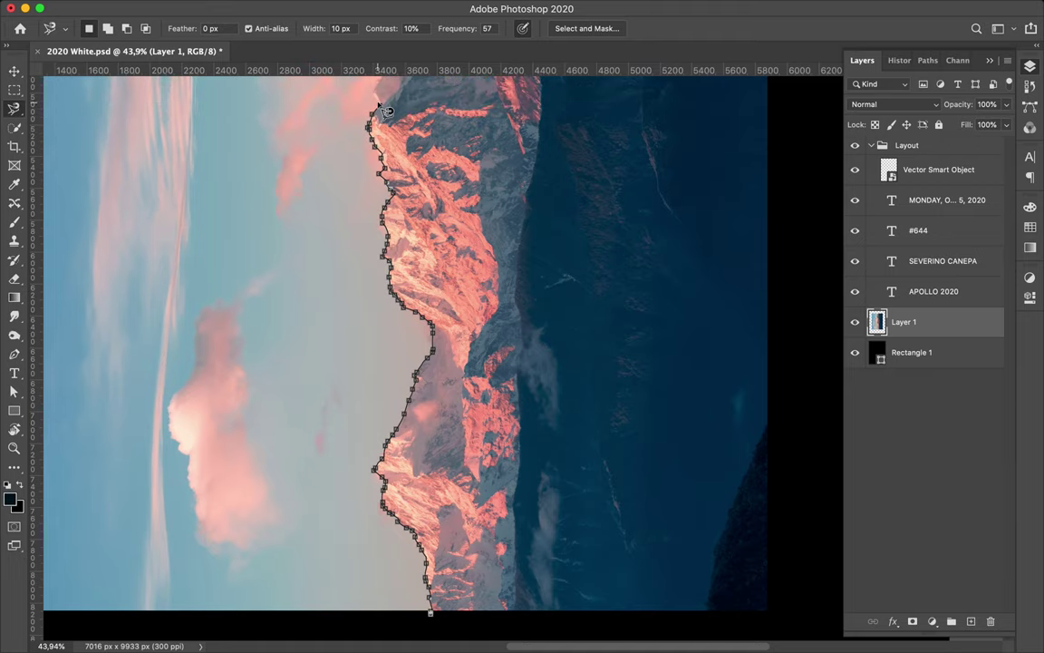
pyautogui.scroll(3, 383, 95)
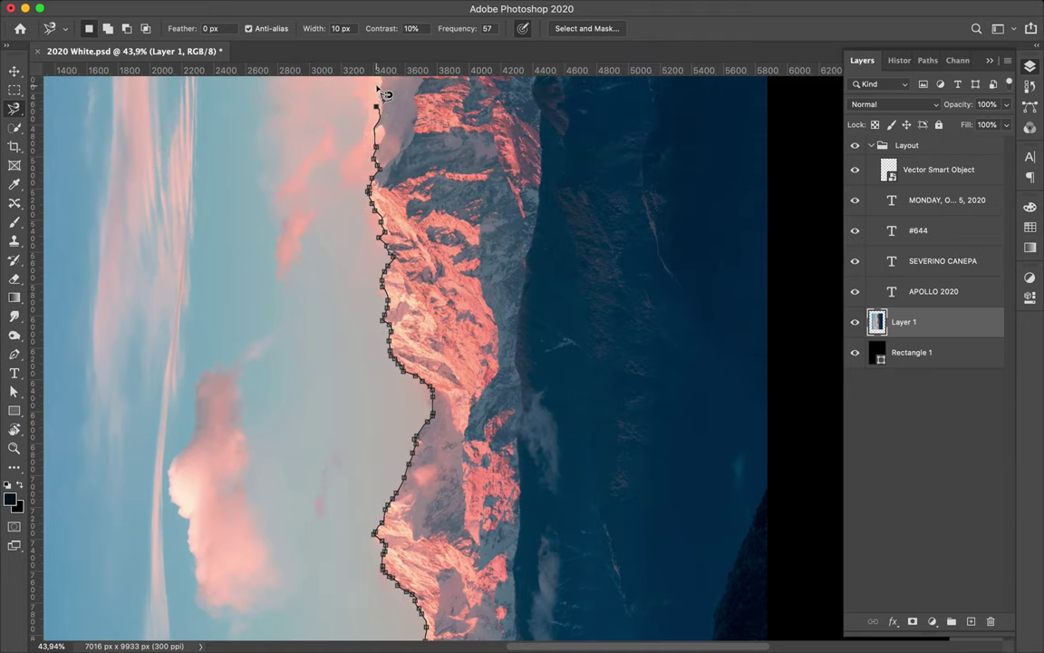
pyautogui.scroll(4, 382, 94)
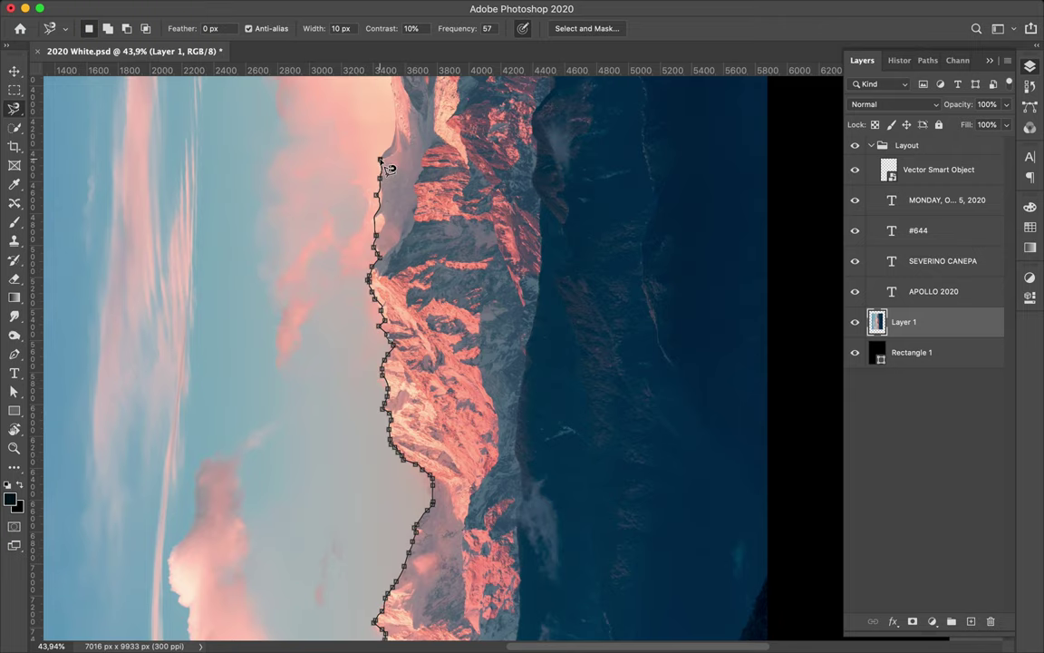
pyautogui.scroll(5, 394, 76)
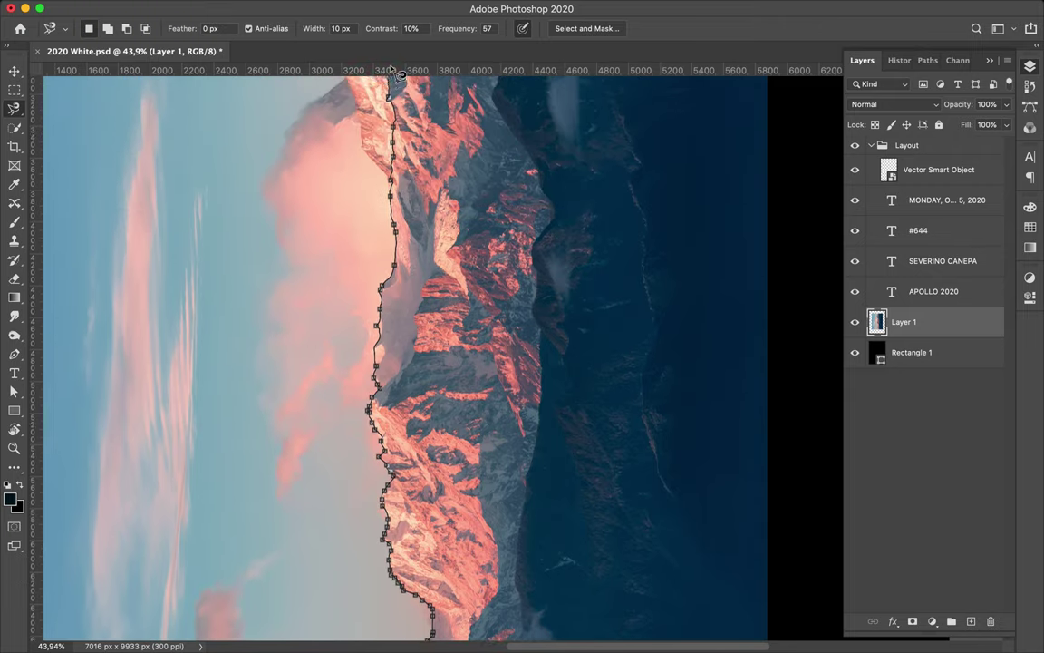
pyautogui.scroll(4, 395, 75)
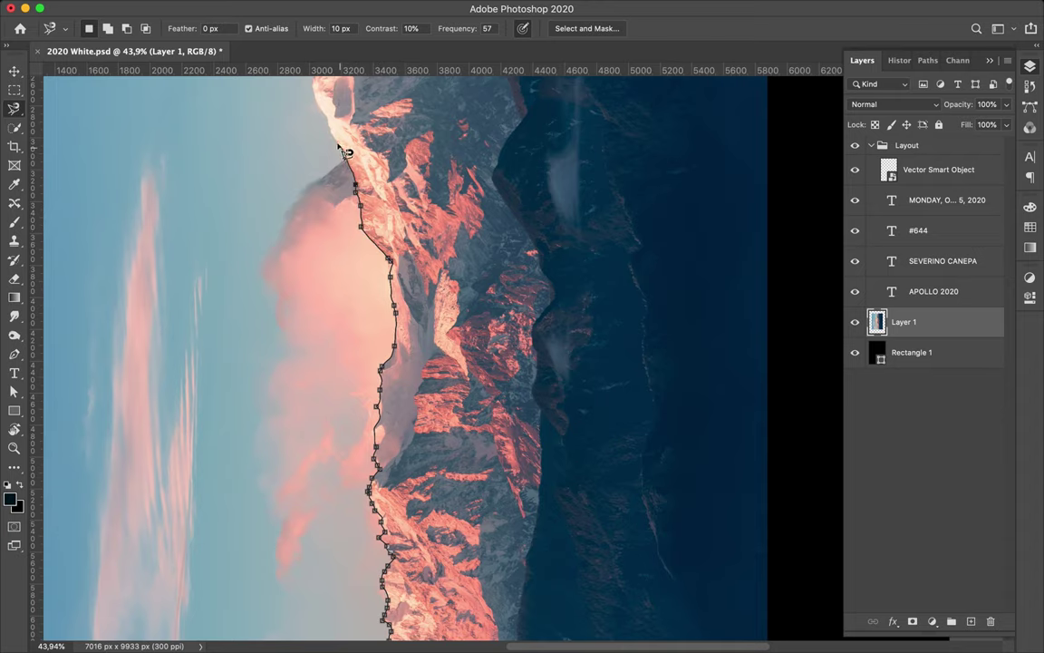
pyautogui.scroll(3, 321, 114)
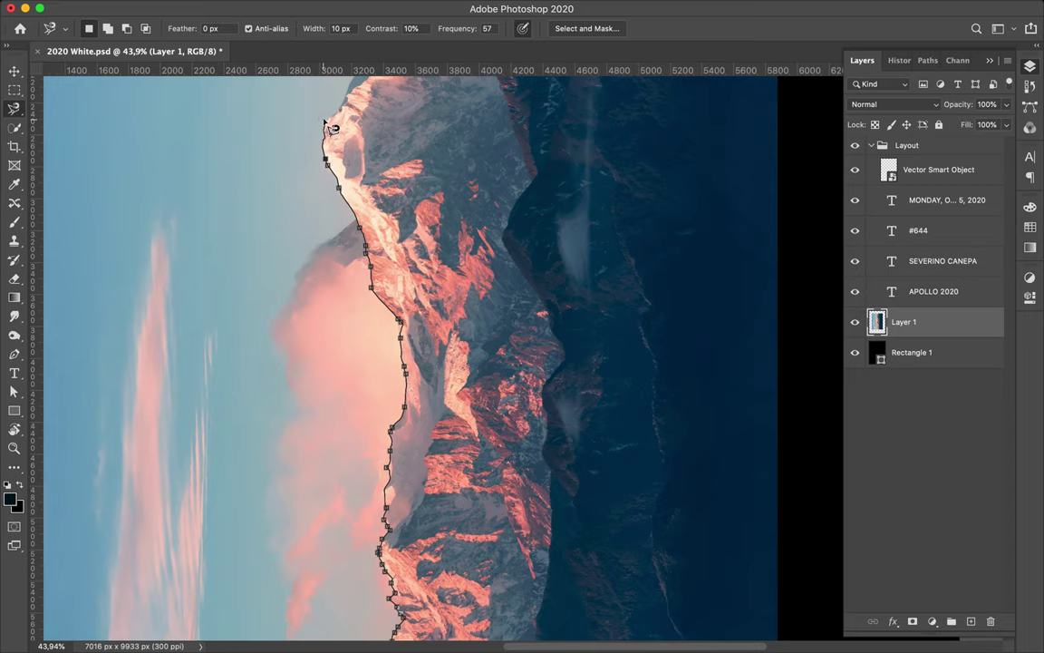
pyautogui.click(323, 118)
pyautogui.scroll(3, 334, 129)
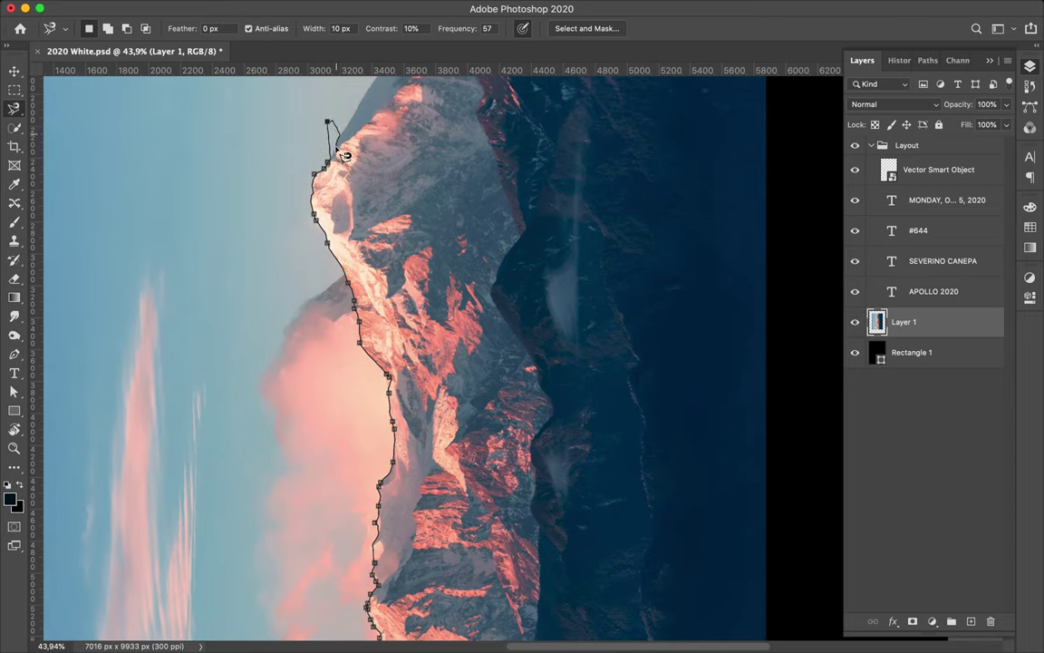
pyautogui.scroll(3, 345, 136)
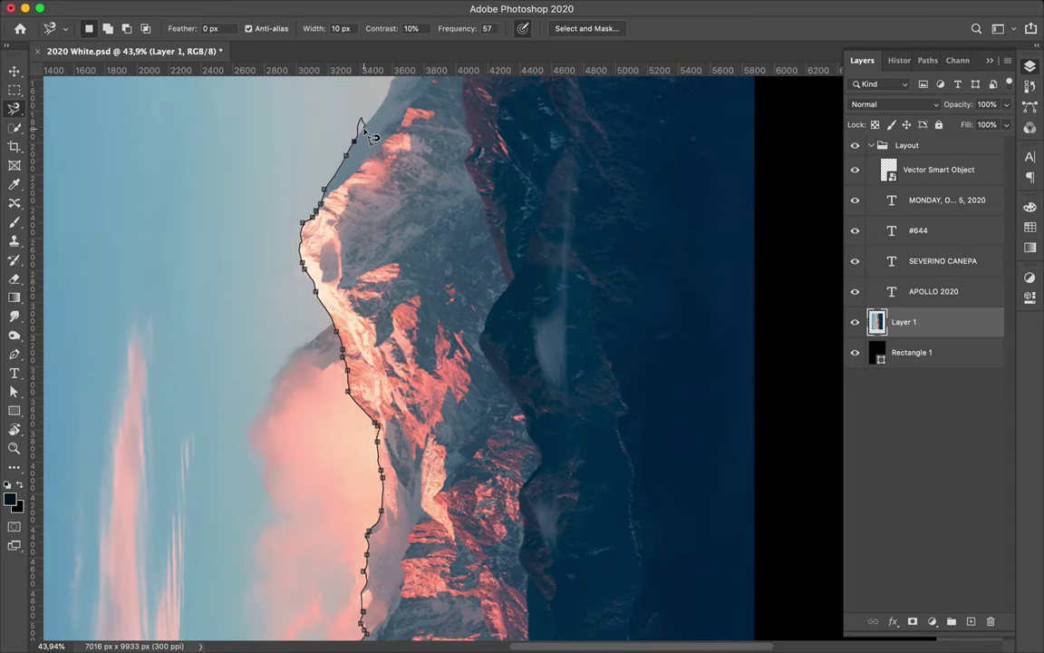
pyautogui.scroll(3, 396, 93)
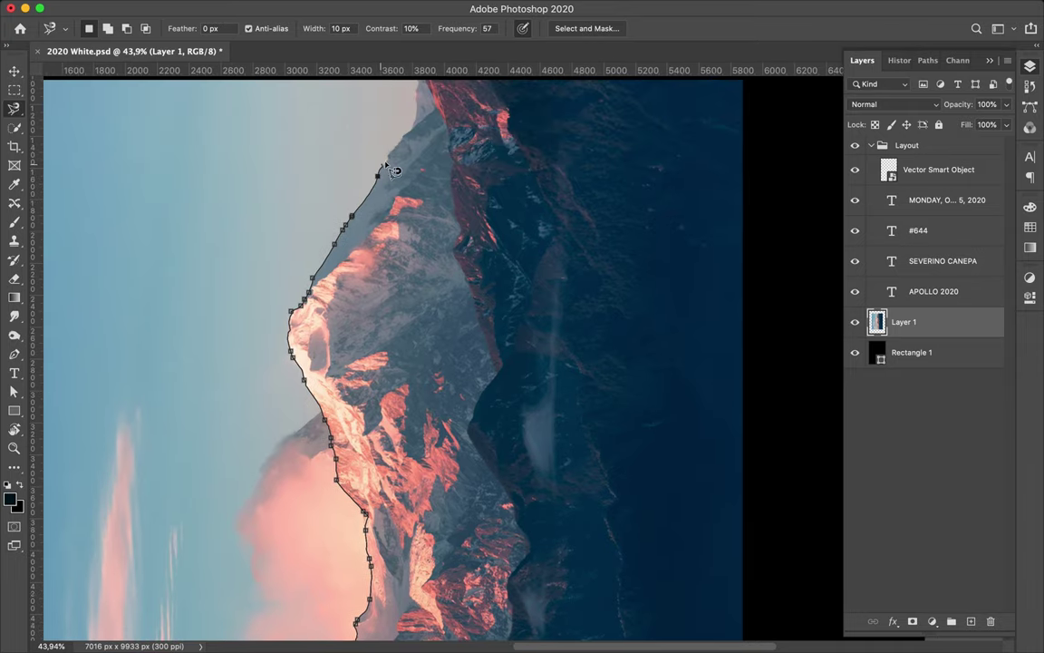
pyautogui.scroll(3, 418, 127)
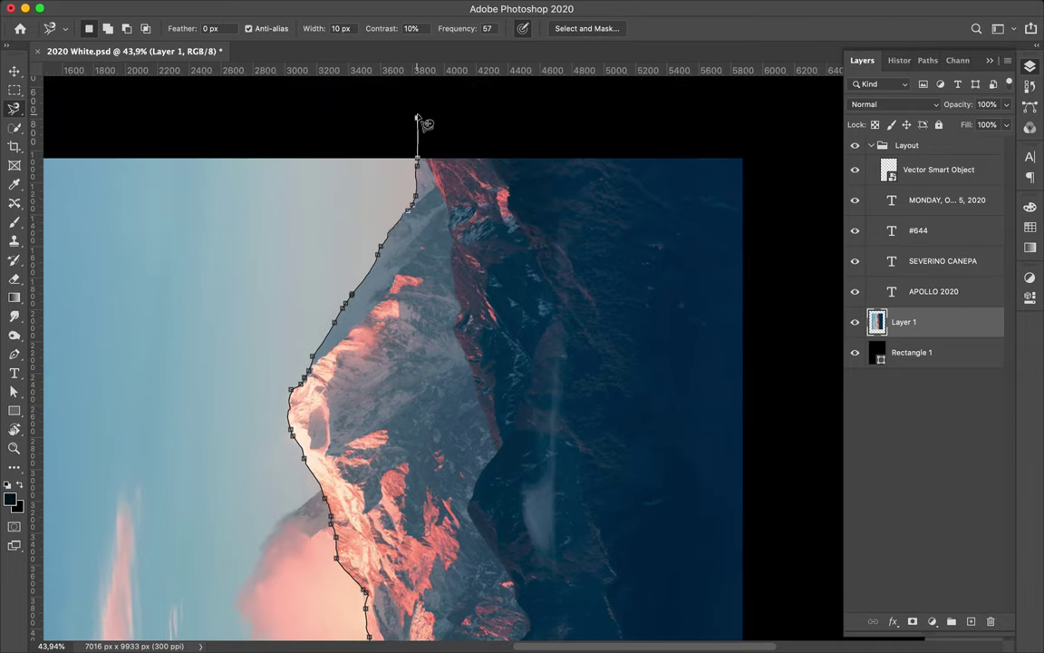
pyautogui.scroll(-5, 792, 315)
pyautogui.scroll(-5, 793, 318)
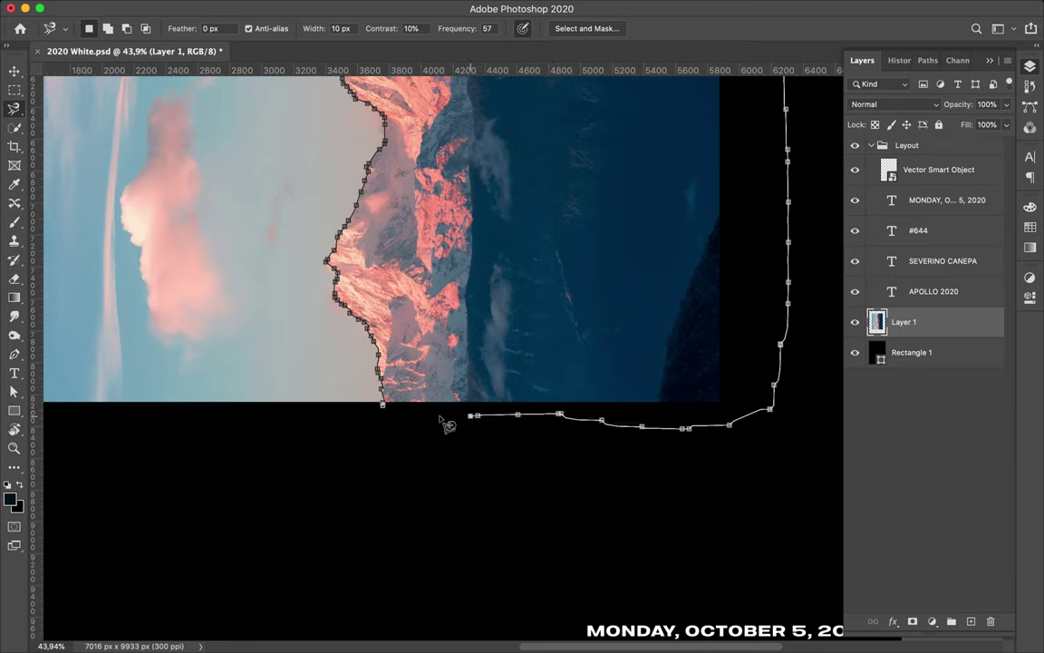
pyautogui.click(386, 417)
# - Cut the selected mountains, paste them onto their own layer and realign them into the gap
pyautogui.hotkey('ctrl', 'x')
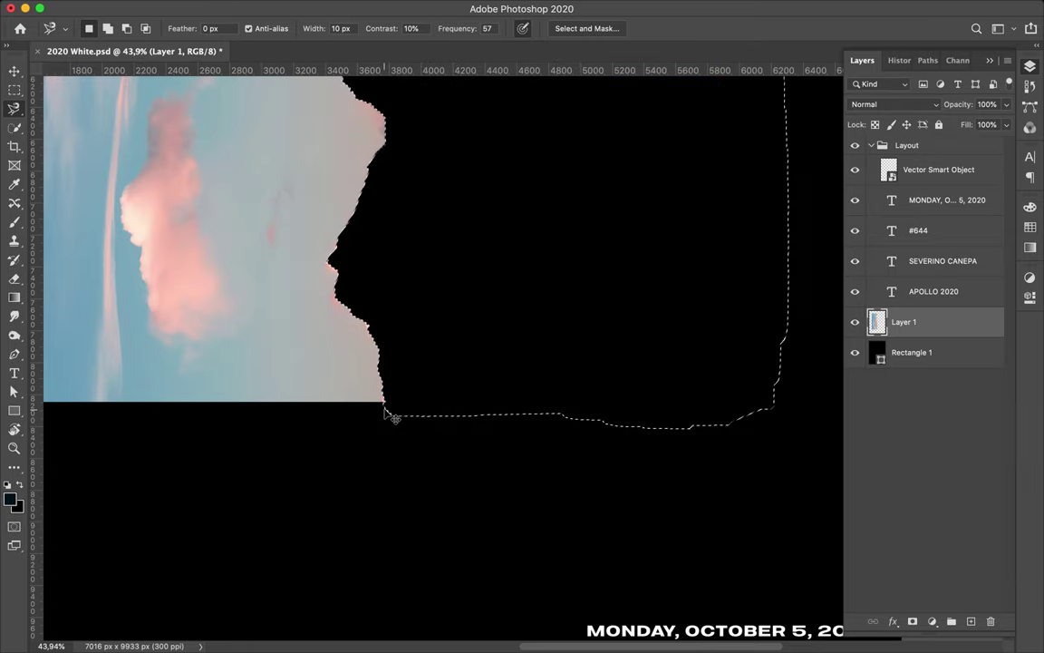
pyautogui.hotkey('ctrl', 'v')
pyautogui.press('v')
pyautogui.moveTo(453, 302); pyautogui.dragTo(419, 312)
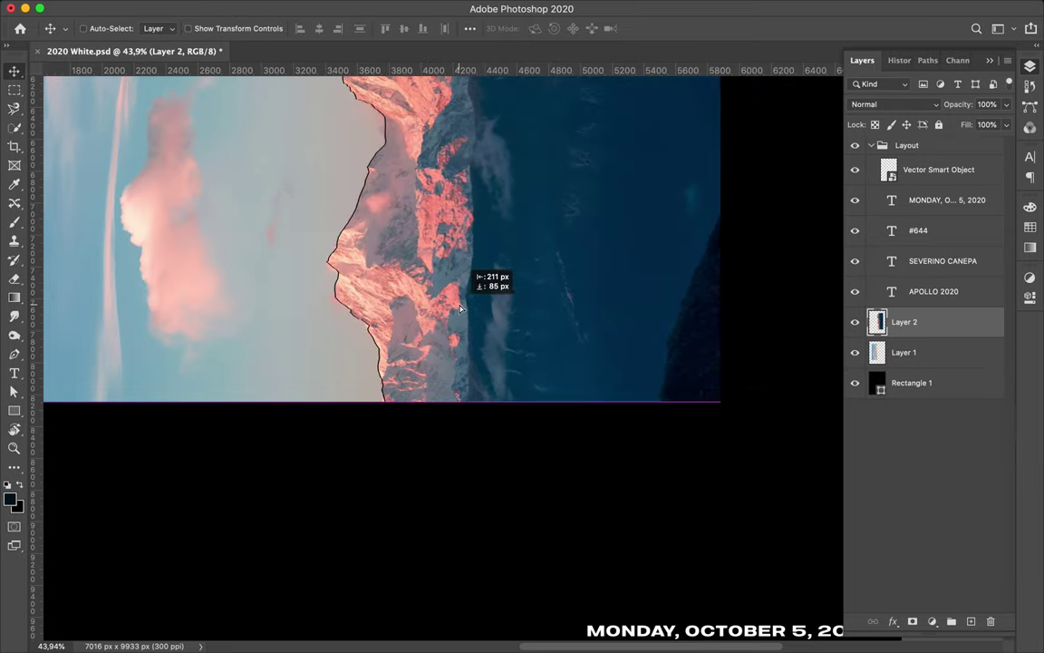
pyautogui.hotkey('ctrl', '0')
# - Rotate the sky and mountain layers together 90° back to landscape
pyautogui.hotkey('alt', 'shift', '[')
pyautogui.hotkey('ctrl', 't')
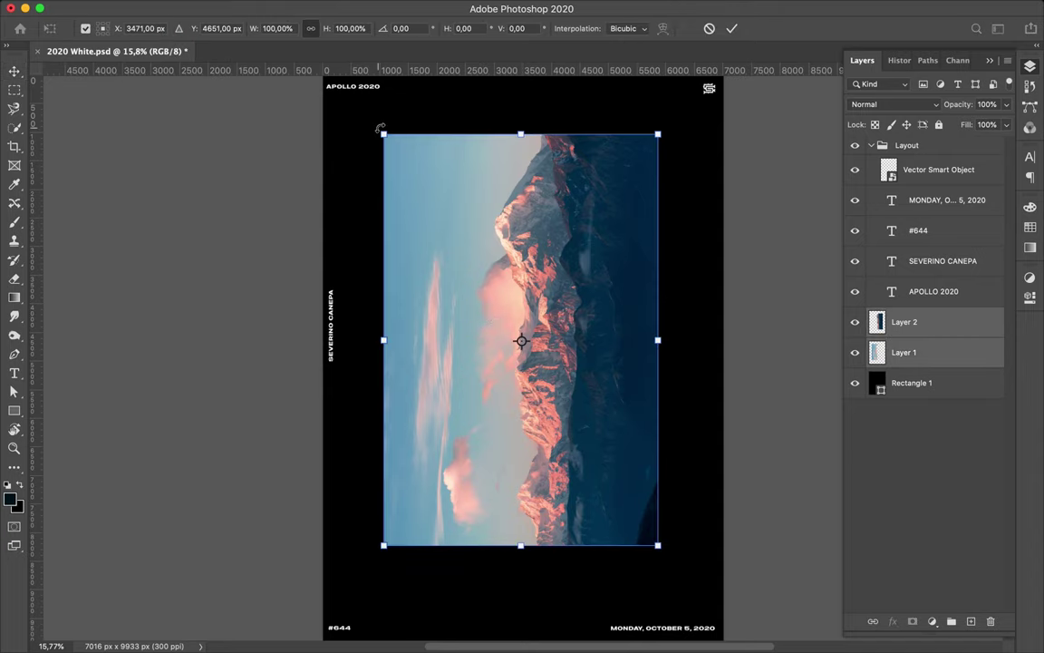
pyautogui.moveTo(377, 124); pyautogui.dragTo(635, 256)
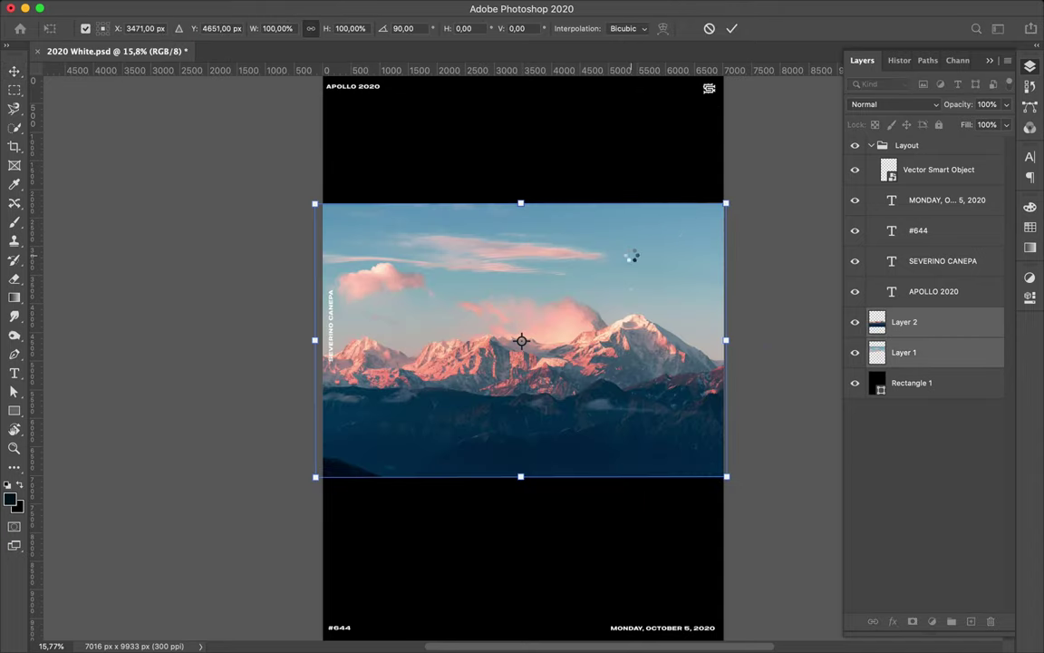
pyautogui.press('Return')
# - Duplicate the mountains into a lower front copy, then scale Layers 1 and 2 to 80%
pyautogui.moveTo(639, 393); pyautogui.dragTo(676, 396)
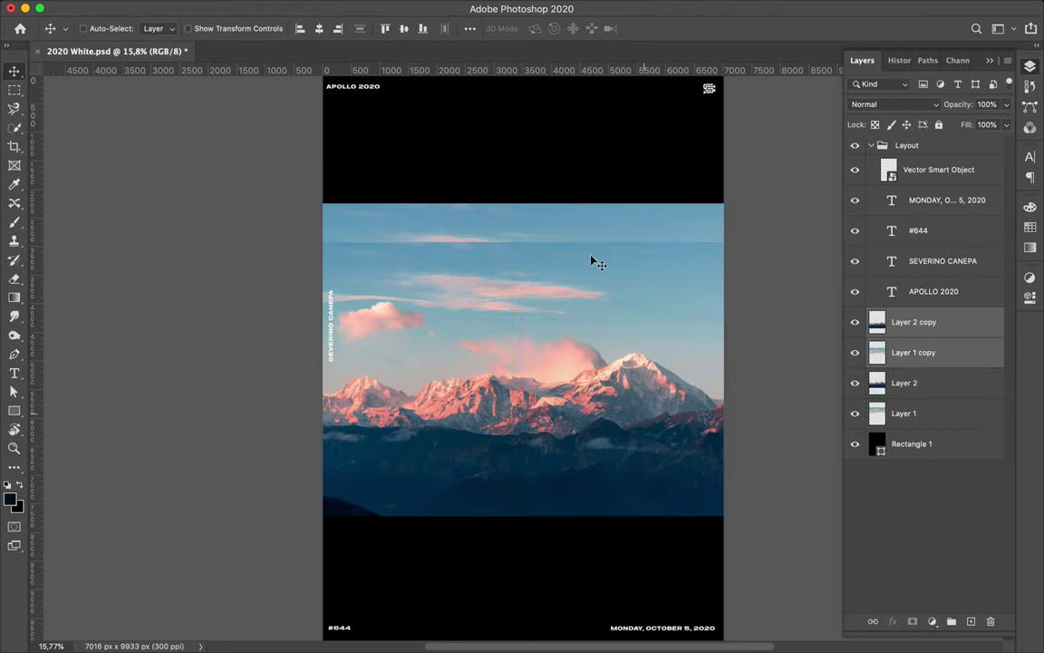
pyautogui.keyDown('ctrl'); pyautogui.click(599, 302); pyautogui.keyUp('ctrl')
pyautogui.press('Delete')
pyautogui.keyDown('shift'); pyautogui.click(611, 284); pyautogui.keyUp('shift')
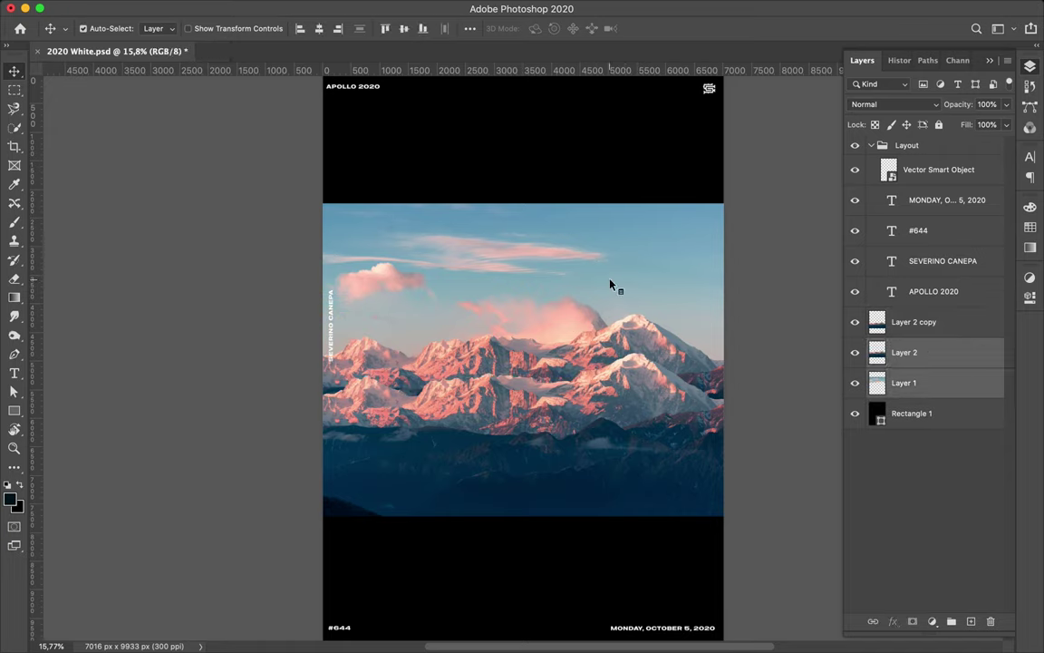
pyautogui.hotkey('ctrl', 't')
pyautogui.write('80')
pyautogui.press('Return')
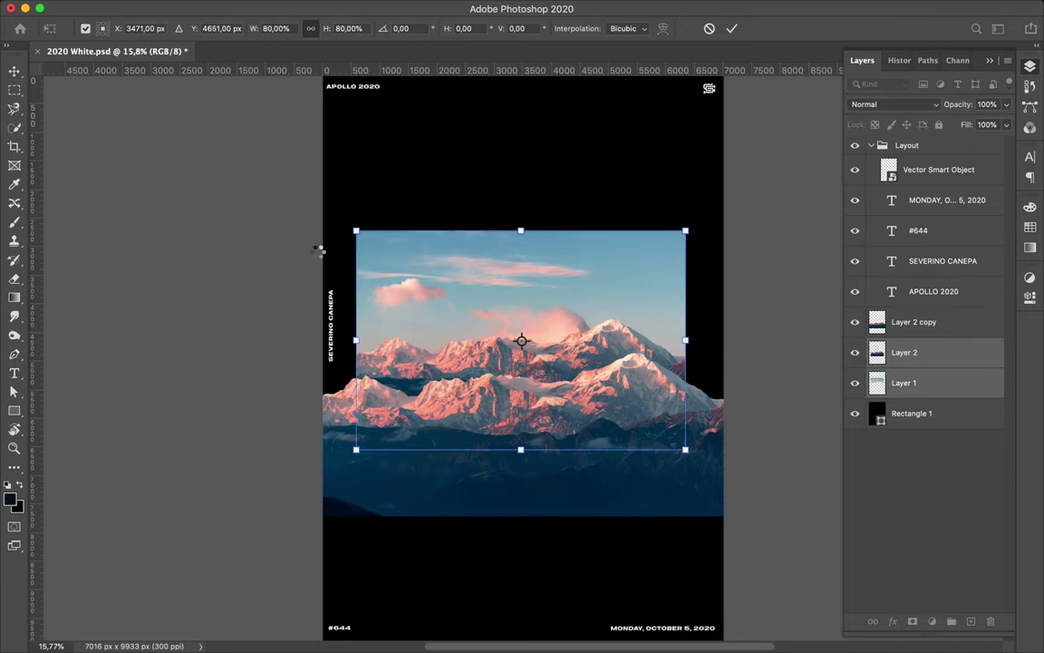
pyautogui.press('Return')
pyautogui.click(552, 422)
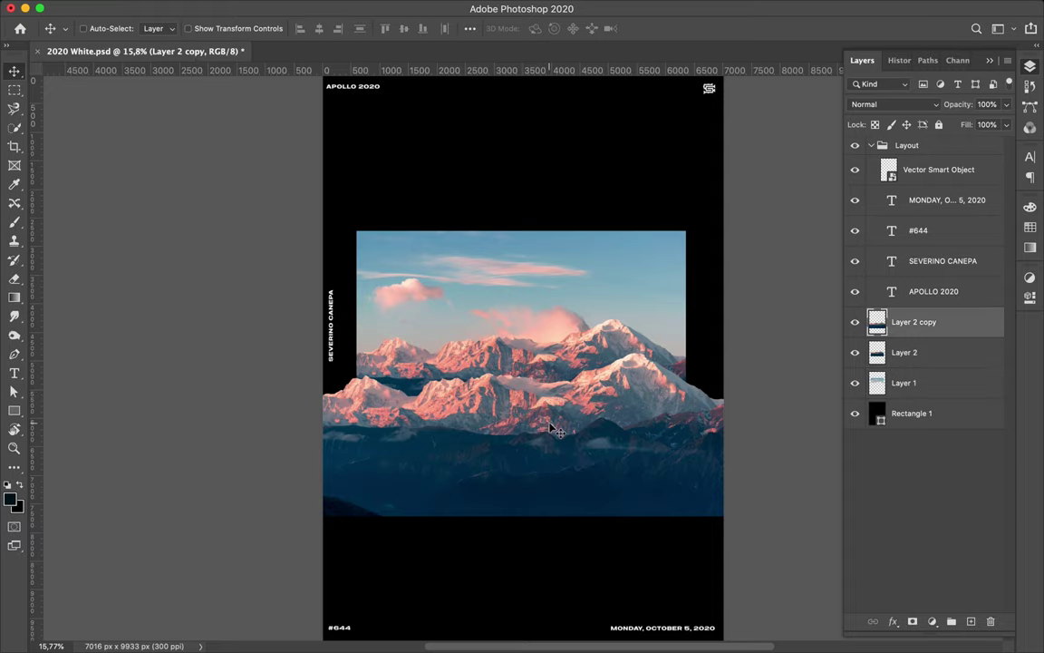
# - Fill the Rectangle 1 background shape with dark navy
pyautogui.press('i')
pyautogui.click(343, 500)
pyautogui.click(961, 415)
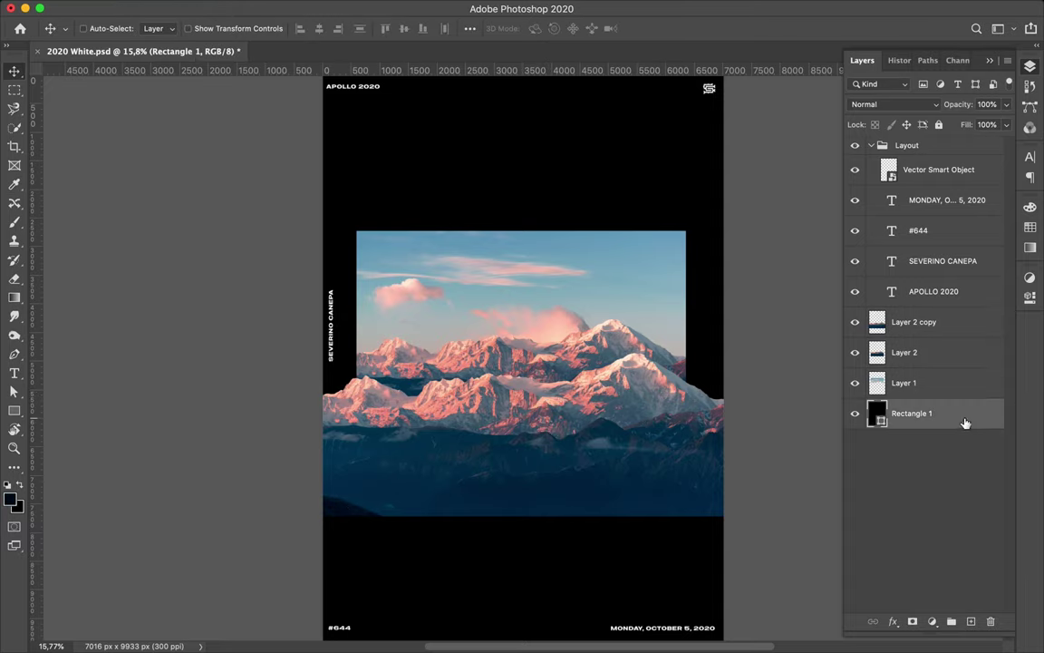
pyautogui.press('a')
pyautogui.click(1030, 226)
pyautogui.click(864, 222)
pyautogui.press('v')
# - Duplicate the front ridge, flip it vertically, and place it at the poster's top
pyautogui.scroll(-2, 675, 249)
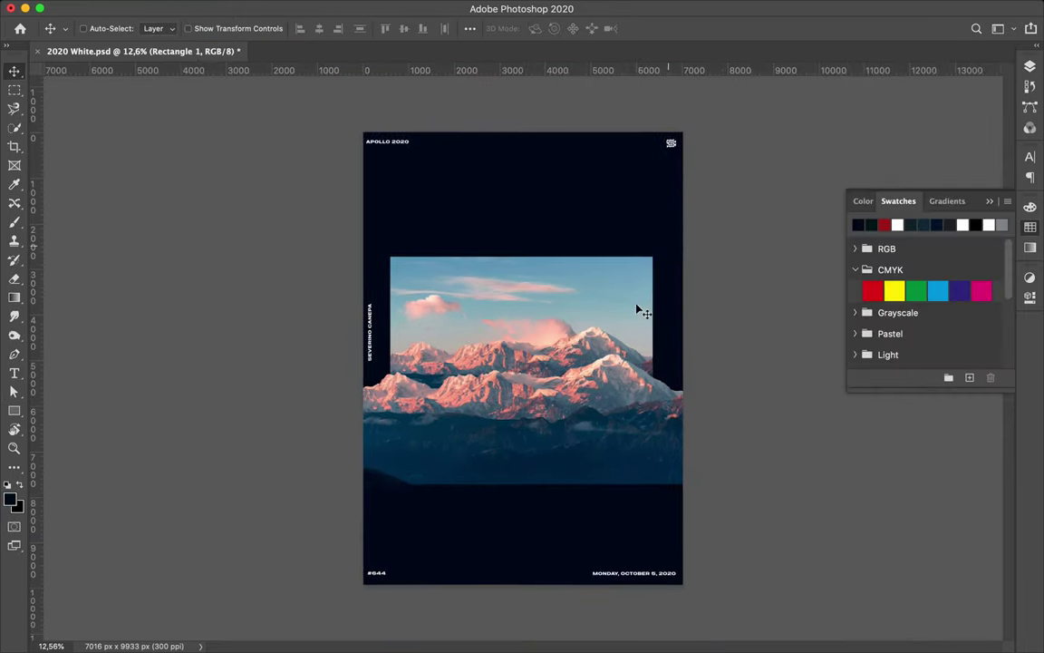
pyautogui.scroll(3, 625, 367)
pyautogui.scroll(-1, 632, 369)
pyautogui.moveTo(585, 274); pyautogui.dragTo(585, 100)
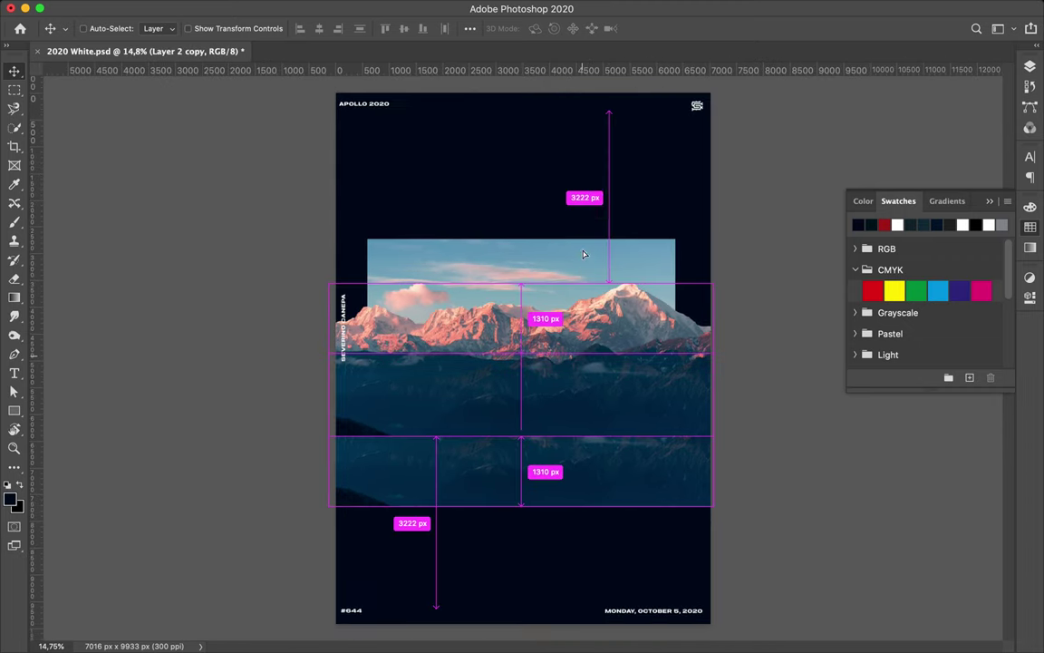
pyautogui.hotkey('ctrl', 't')
pyautogui.rightClick(521, 231)
pyautogui.click(580, 508)
pyautogui.press('Return')
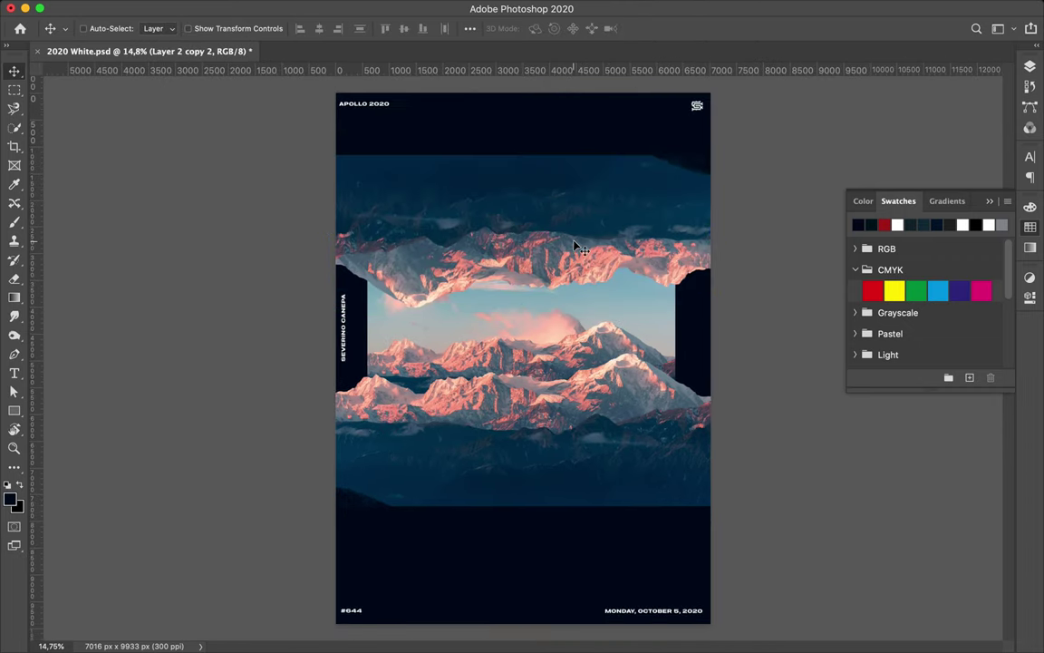
pyautogui.moveTo(516, 216)
pyautogui.mouseDown()
pyautogui.moveTo(580, 159)
pyautogui.moveTo(443, 215)
pyautogui.mouseUp()
# - Duplicate the ridge, rotate it about -75° onto the left side, and tuck Layer 2 copy 3 behind Layer 2 copy
pyautogui.hotkey('ctrl', 't')
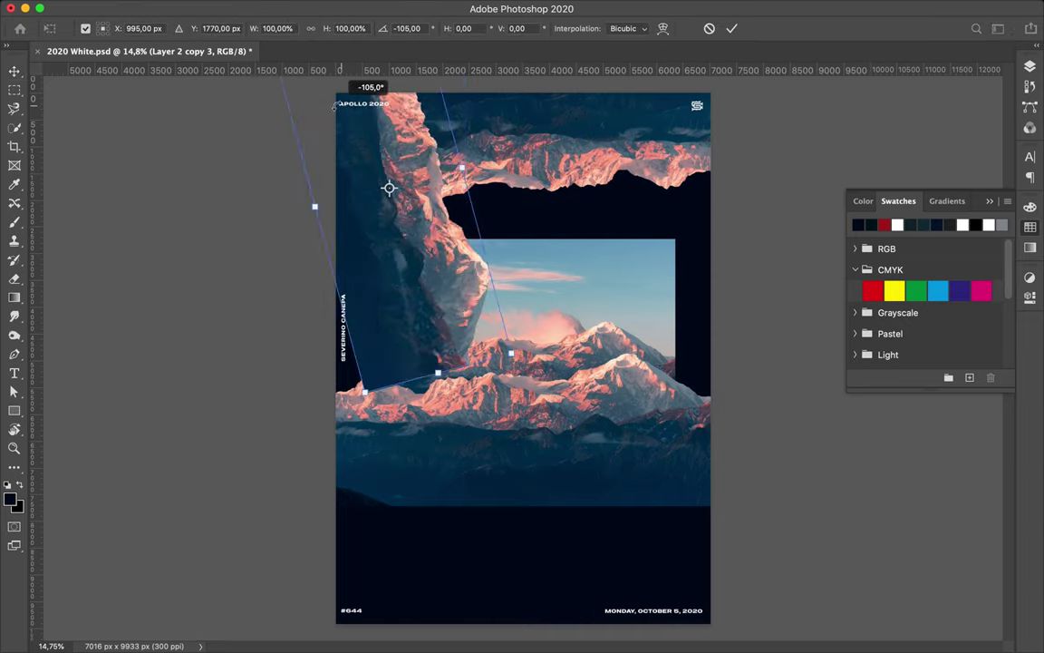
pyautogui.moveTo(390, 100)
pyautogui.mouseDown()
pyautogui.moveTo(304, 165)
pyautogui.moveTo(310, 186)
pyautogui.mouseUp()
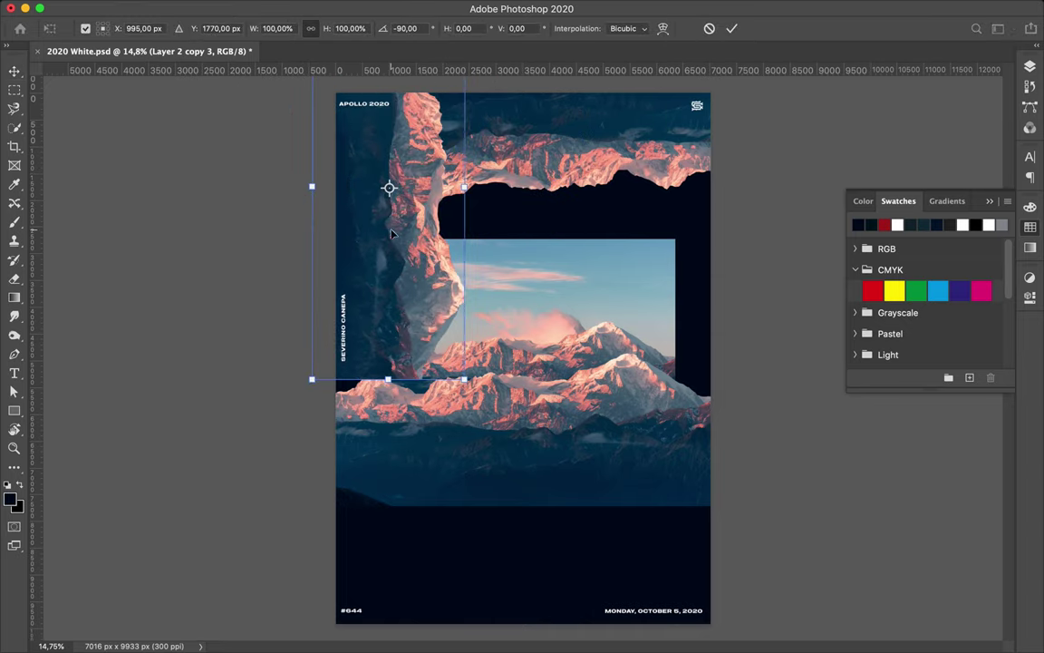
pyautogui.press('Return')
pyautogui.click(1030, 65)
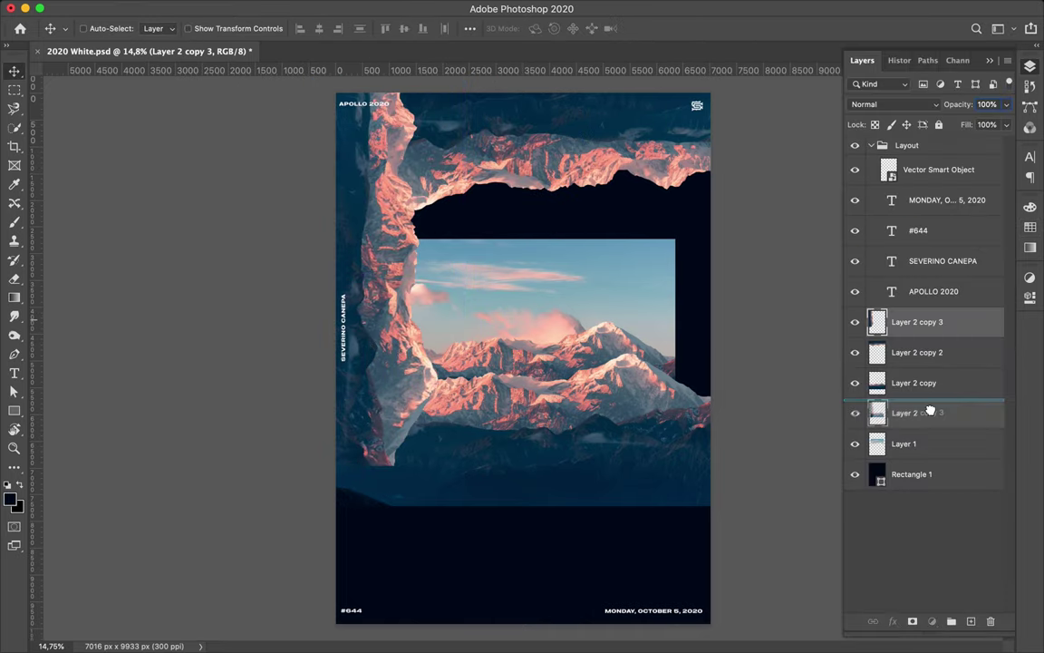
pyautogui.moveTo(920, 322)
pyautogui.mouseDown()
pyautogui.moveTo(925, 421)
pyautogui.moveTo(914, 382)
pyautogui.mouseUp()
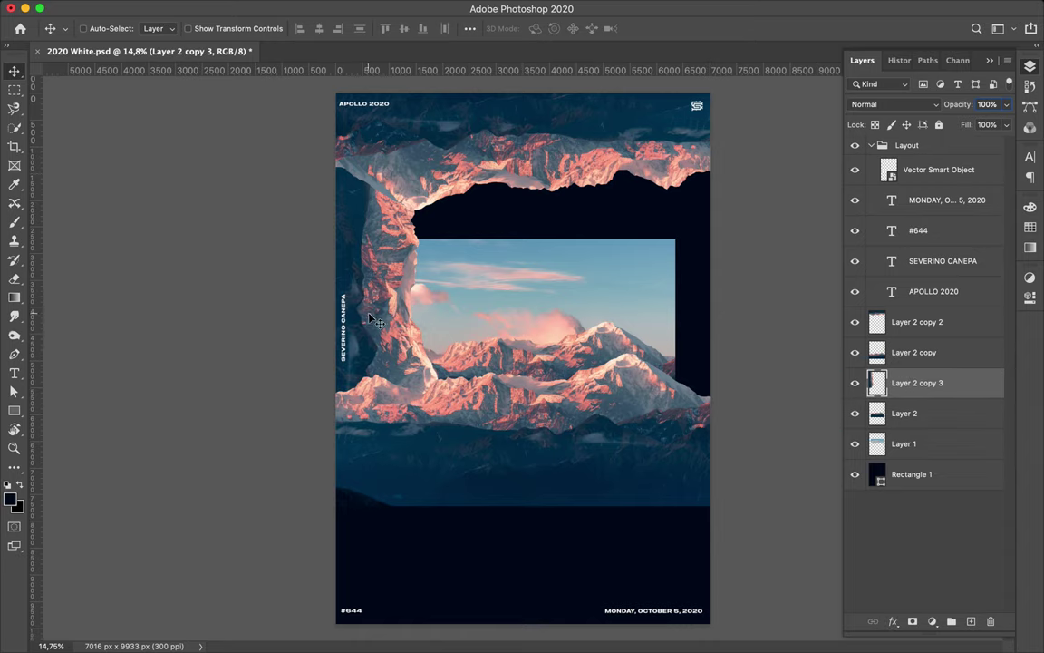
# - Copy the left ridge to the right side rotated 180°, and move the upper mountain band down
pyautogui.moveTo(391, 298); pyautogui.dragTo(543, 297)
pyautogui.hotkey('ctrl', 't')
pyautogui.moveTo(471, 326)
pyautogui.mouseDown()
pyautogui.moveTo(590, 259)
pyautogui.moveTo(716, 218)
pyautogui.mouseUp()
pyautogui.press('Return')
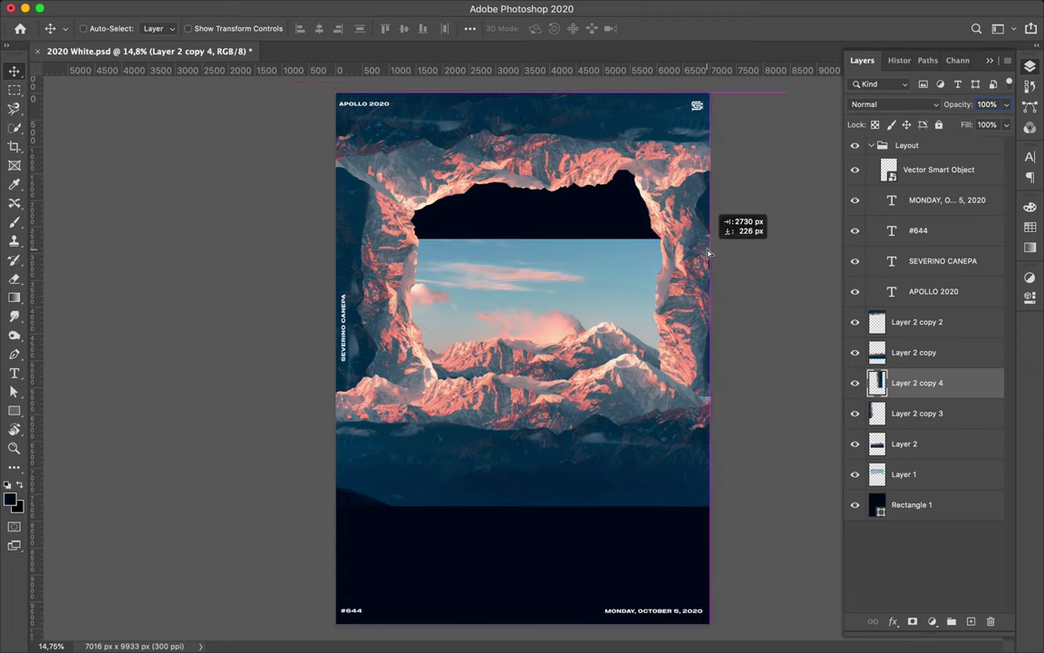
pyautogui.moveTo(555, 187)
pyautogui.mouseDown()
pyautogui.moveTo(555, 211)
pyautogui.moveTo(536, 205)
pyautogui.moveTo(533, 146)
pyautogui.mouseUp()
# - Mirror the top mountain band with Edit > Transform > Flip Horizontal
pyautogui.click(181, 9)
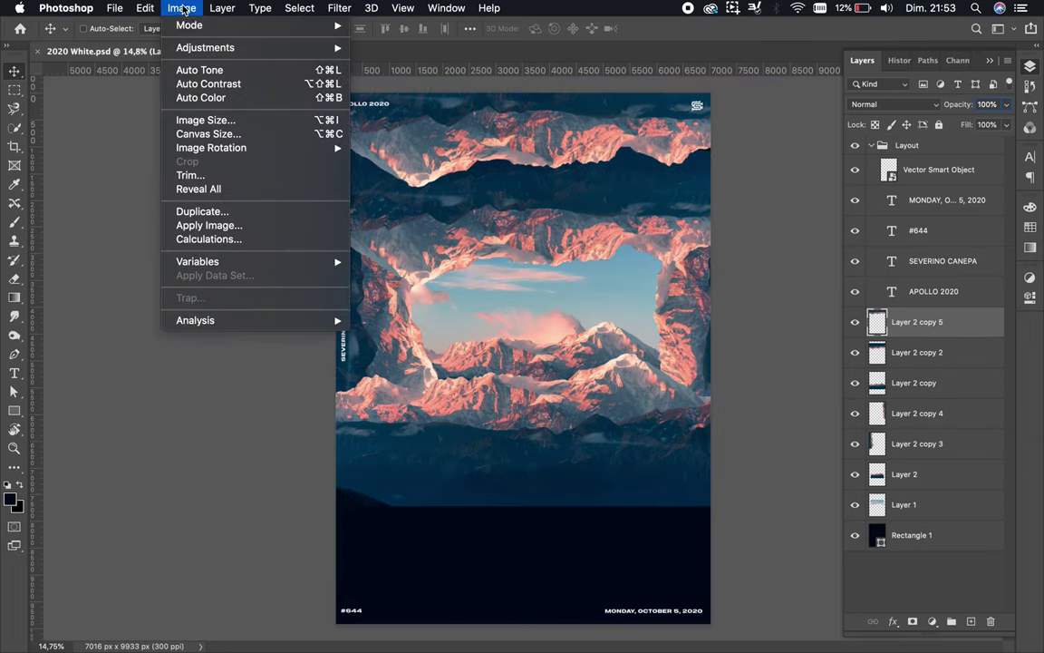
pyautogui.moveTo(168, 344)
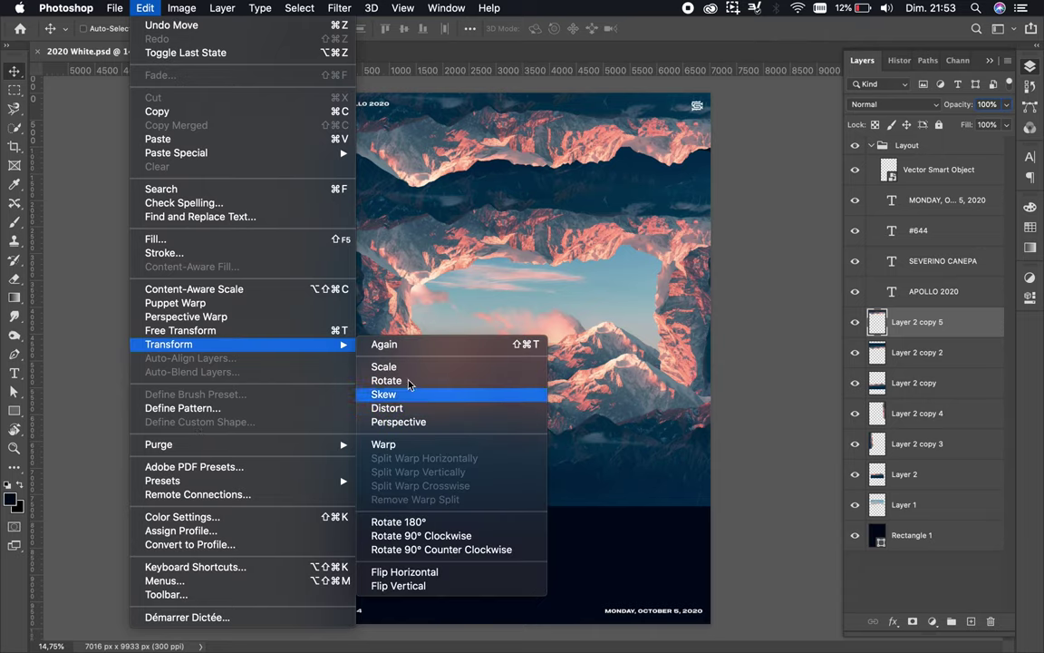
pyautogui.click(404, 571)
pyautogui.hotkey('ctrl', 'z')
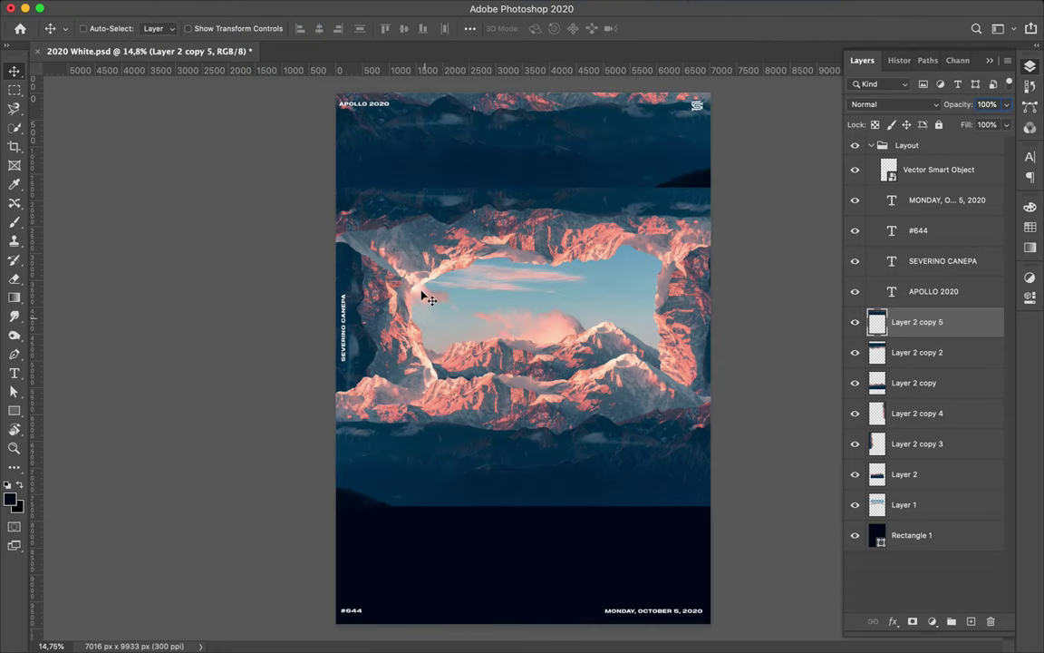
pyautogui.hotkey('ctrl', 'shift', 'z')
pyautogui.click(196, 7)
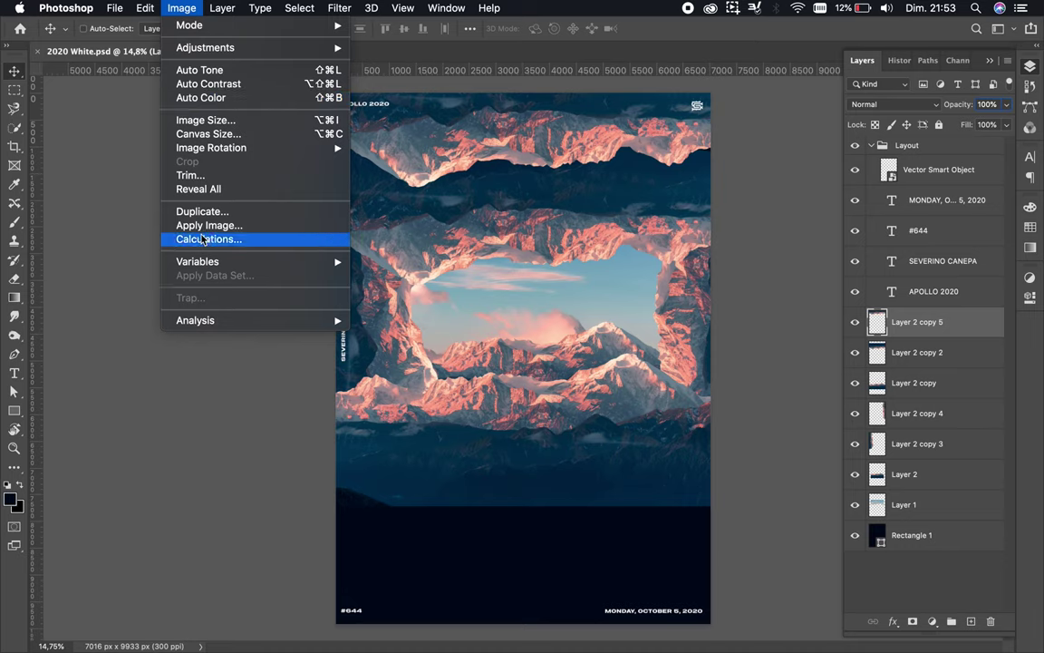
pyautogui.click(457, 574)
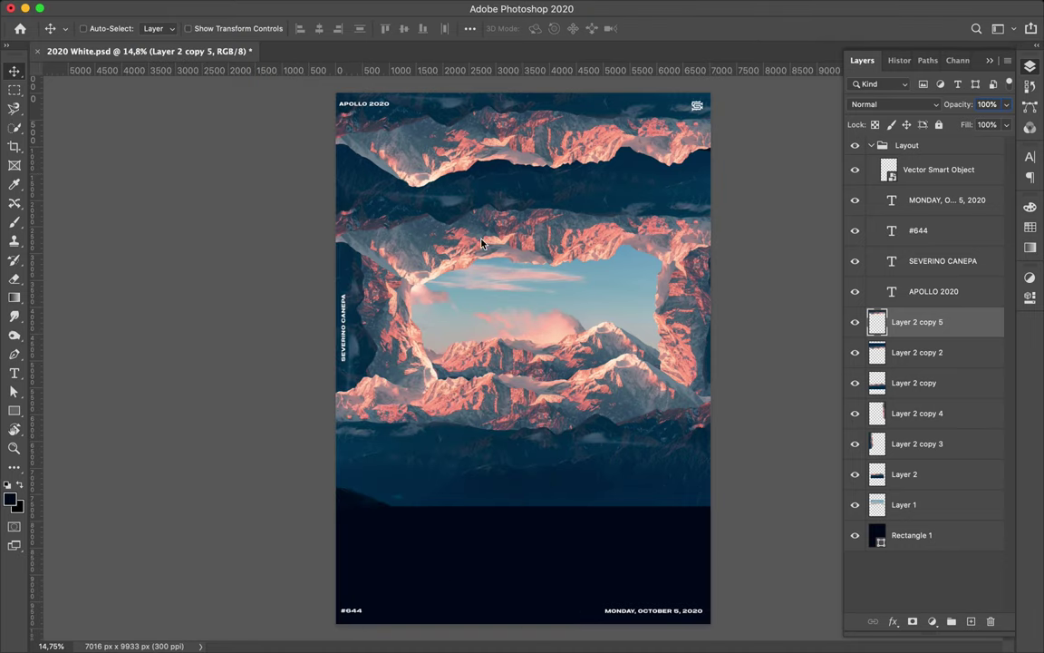
# - Duplicate the band and rotate it 180° into a bottom band, then nudge both bands into place
pyautogui.hotkey('ctrl', 'j')
pyautogui.hotkey('ctrl', 't')
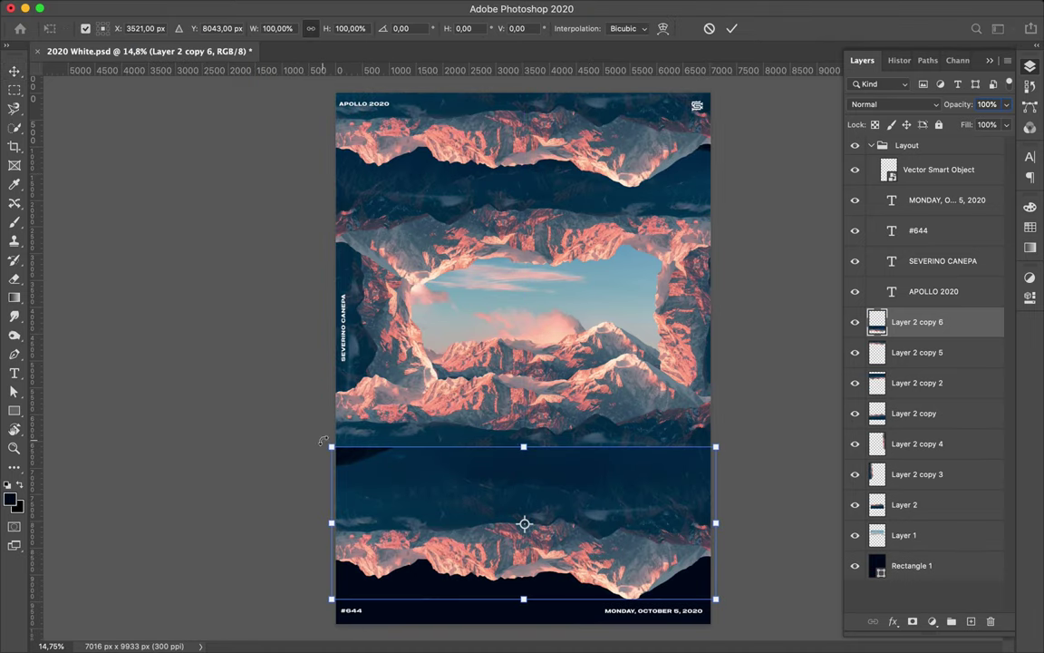
pyautogui.moveTo(850, 569)
pyautogui.mouseDown()
pyautogui.moveTo(1021, 637)
pyautogui.moveTo(744, 596)
pyautogui.mouseUp()
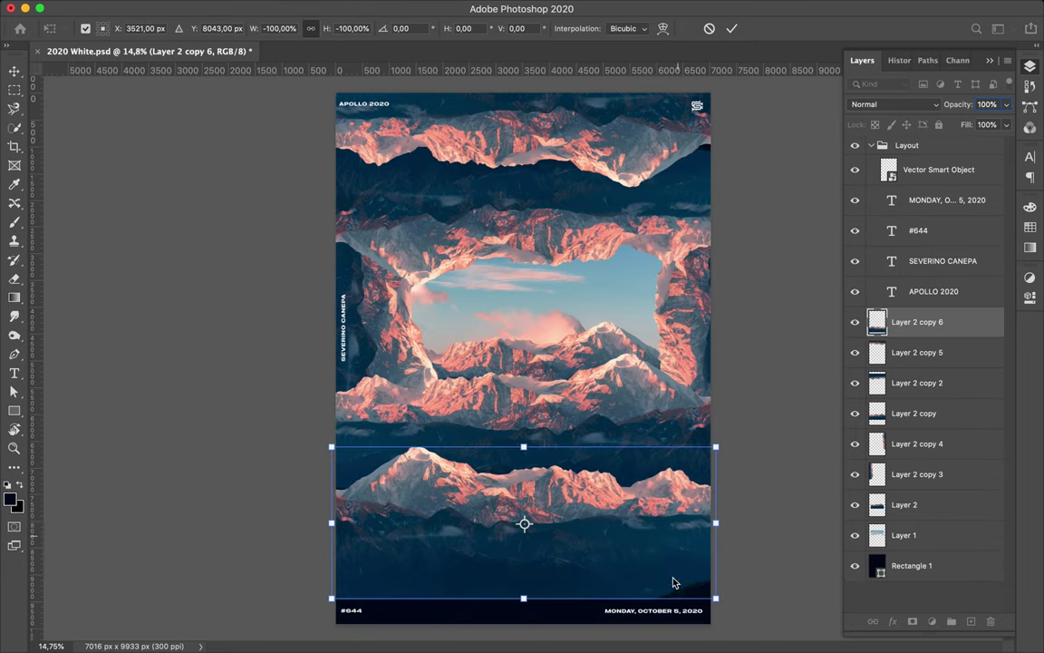
pyautogui.press('Return')
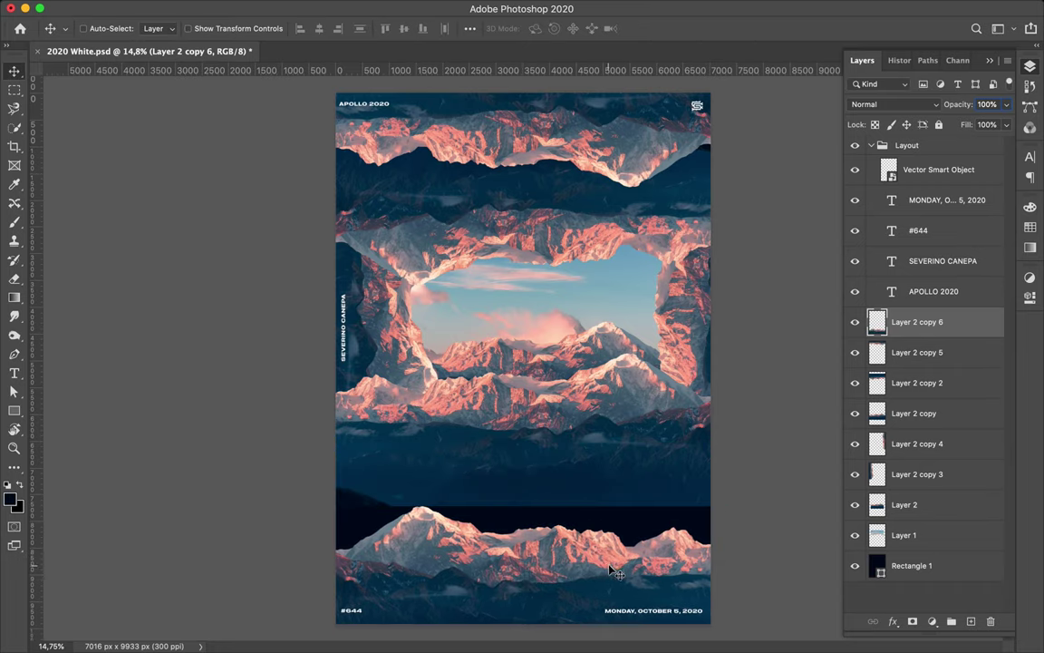
pyautogui.moveTo(621, 408); pyautogui.dragTo(624, 430)
pyautogui.moveTo(527, 247); pyautogui.dragTo(527, 233)
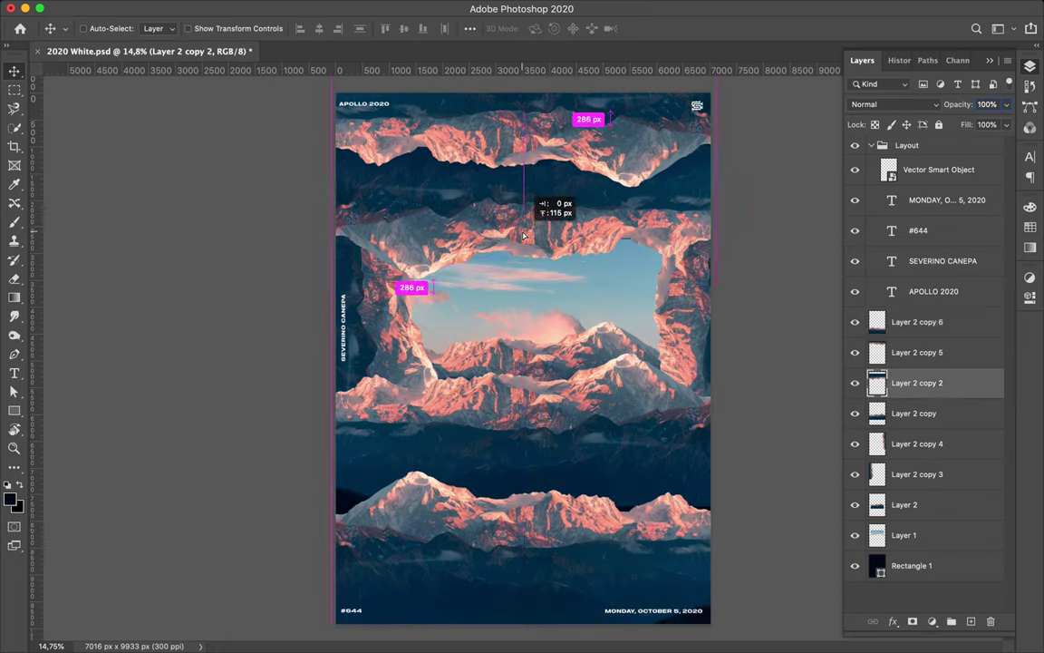
# - Move the left and right rock strips to the poster edges and reposition the central band
pyautogui.click(388, 305)
pyautogui.moveTo(388, 305)
pyautogui.mouseDown()
pyautogui.moveTo(333, 301)
pyautogui.moveTo(343, 289)
pyautogui.mouseUp()
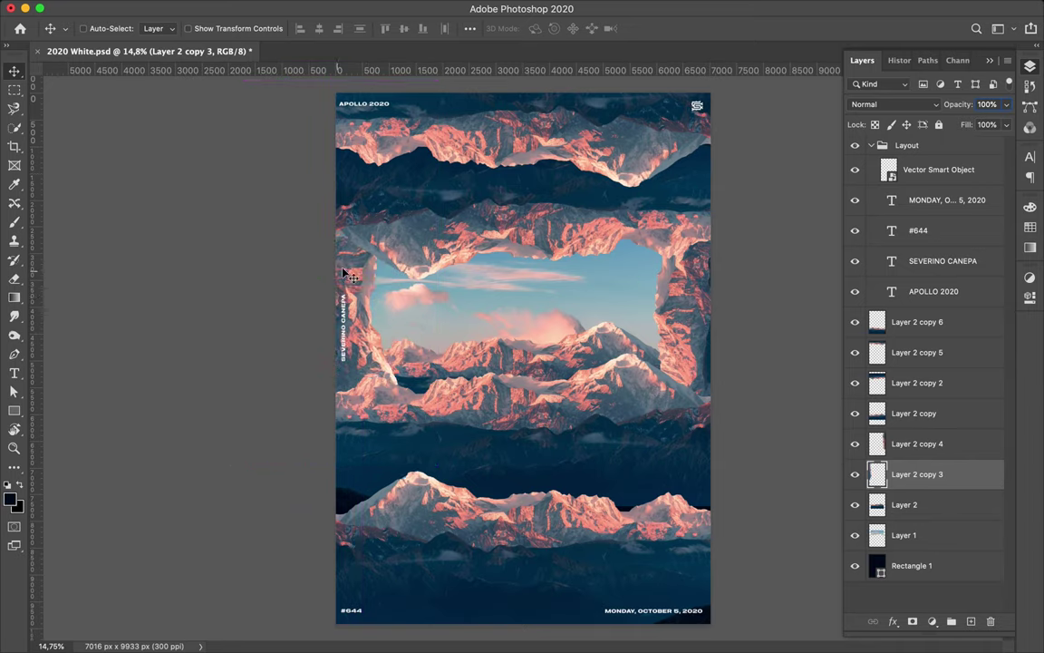
pyautogui.moveTo(675, 315); pyautogui.dragTo(689, 337)
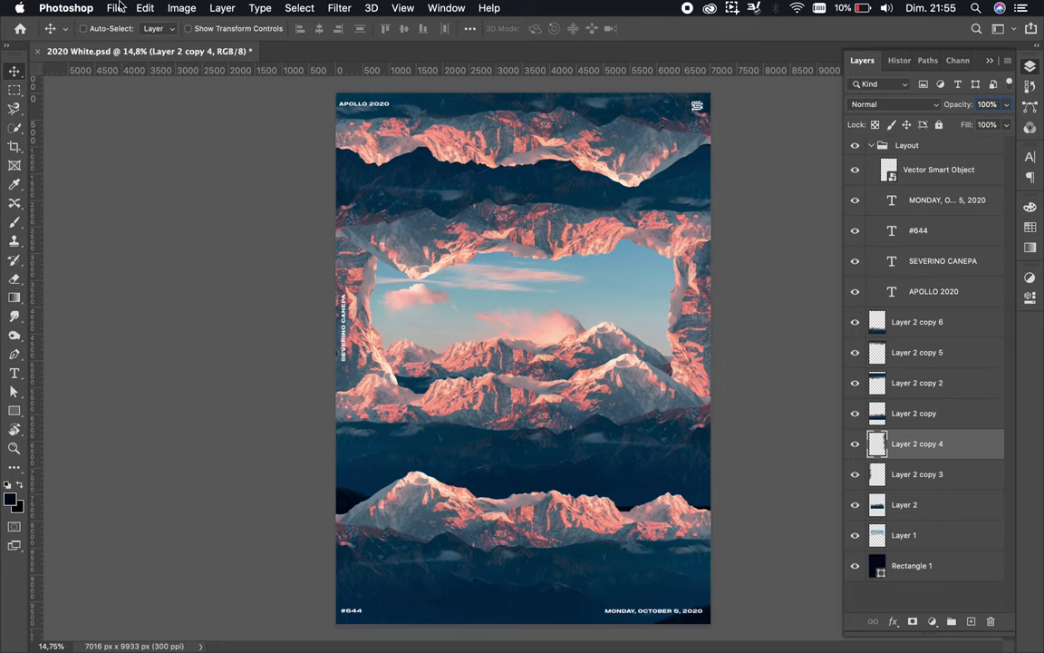
pyautogui.press('super+minus')
pyautogui.moveTo(571, 396); pyautogui.dragTo(593, 412)
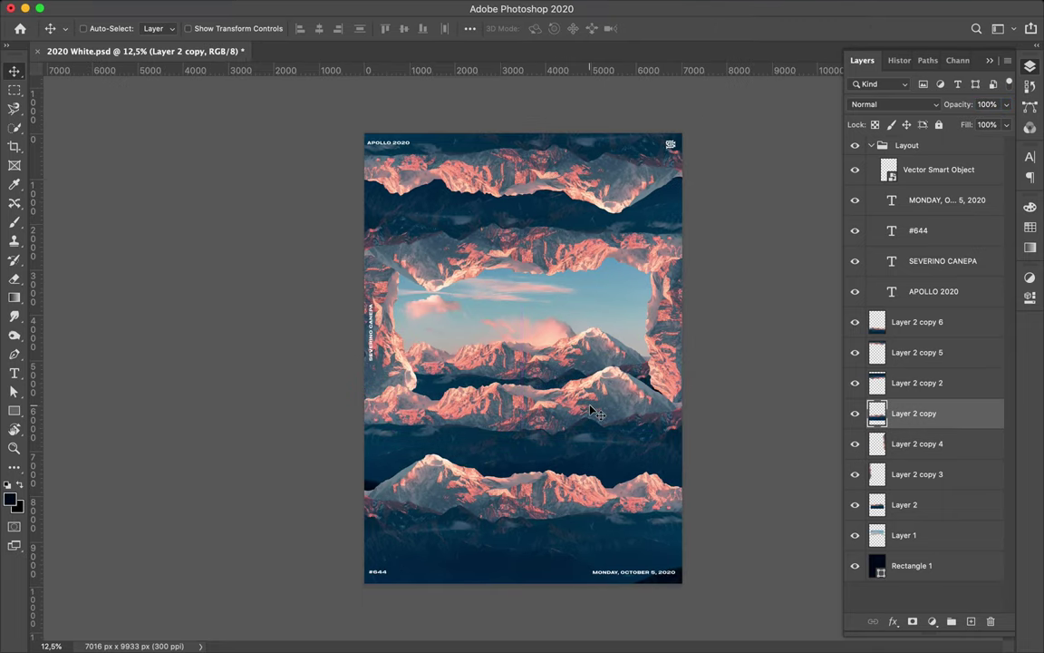
pyautogui.scroll(1, 529, 356)
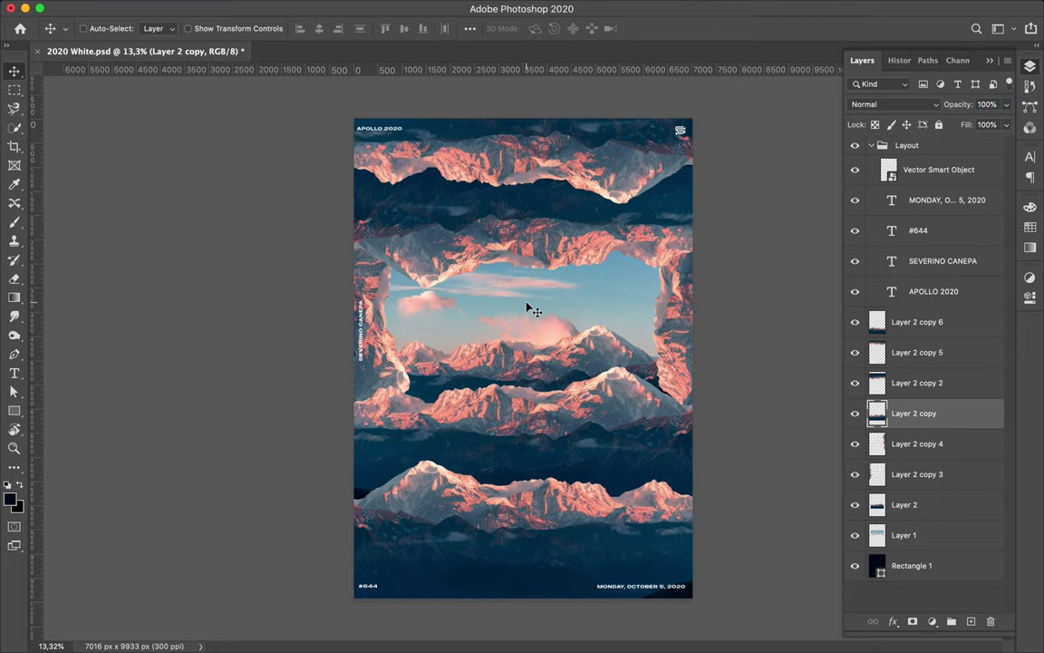
# - Add the title 'ALPINE ROCK #20' above Layer 1 in the sky window and make it white
pyautogui.click(915, 535)
pyautogui.press('t')
pyautogui.click(442, 326)
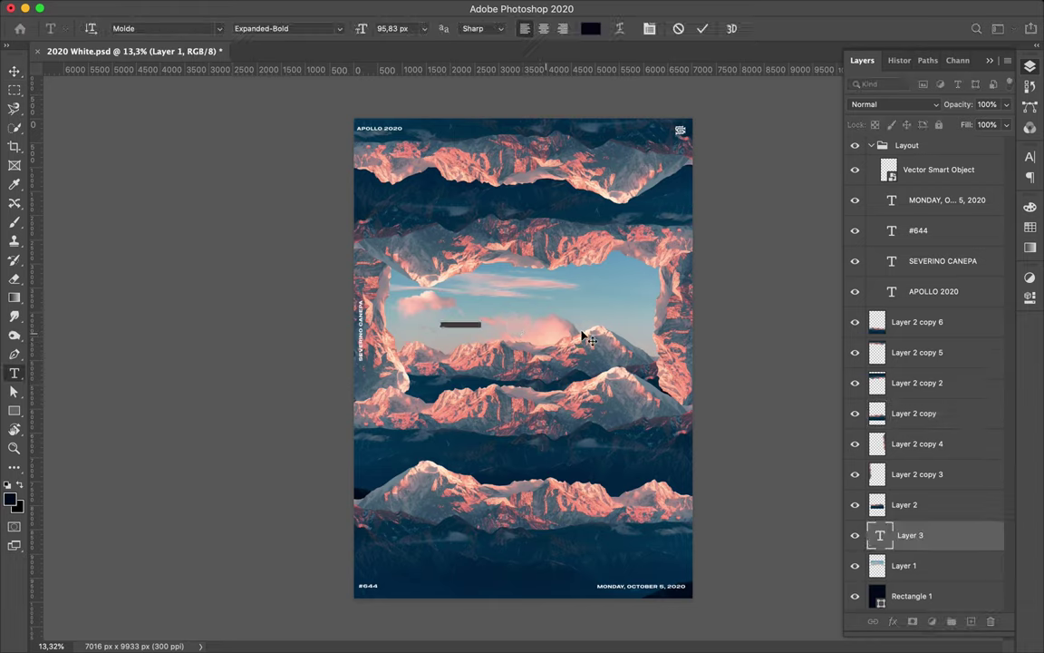
pyautogui.write('ALPIN')
pyautogui.write('E ROCK #20')
pyautogui.press('Escape')
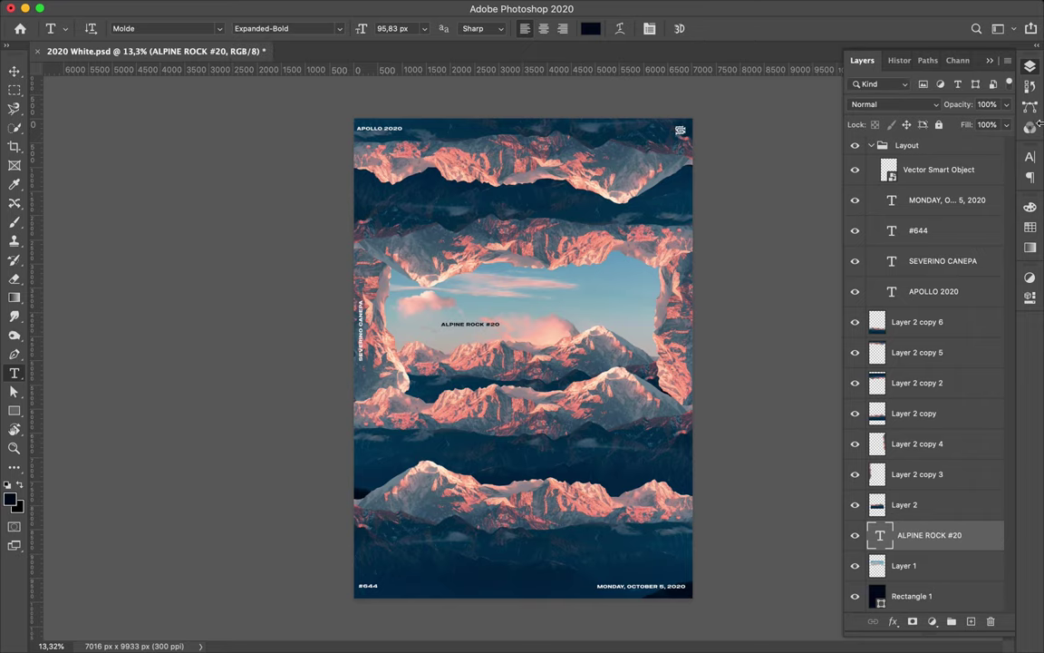
pyautogui.click(1030, 156)
pyautogui.click(992, 241)
pyautogui.click(499, 320)
pyautogui.press('Return')
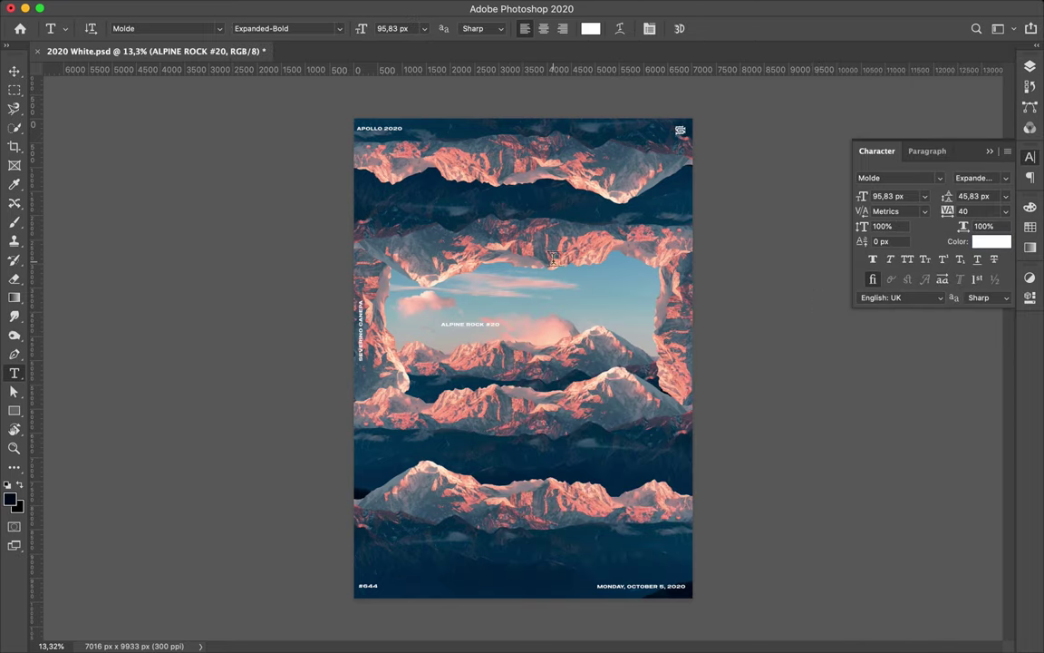
# - Enlarge the title proportionally and move it down just above the peaks
pyautogui.hotkey('ctrl', 't')
pyautogui.moveTo(501, 323); pyautogui.dragTo(584, 322)
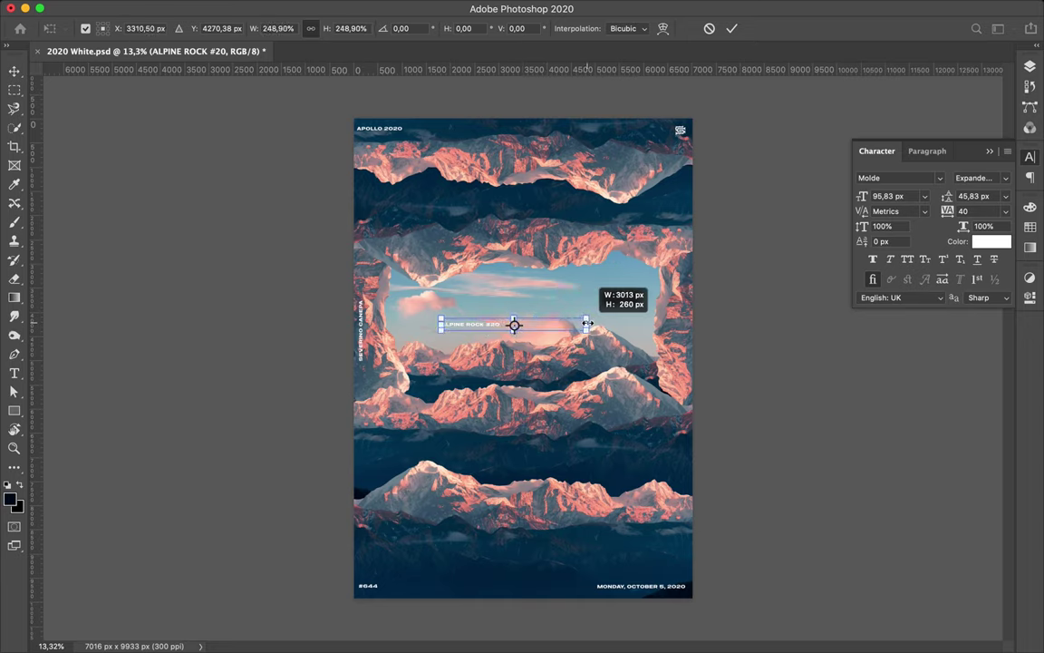
pyautogui.press('Return')
pyautogui.press('v')
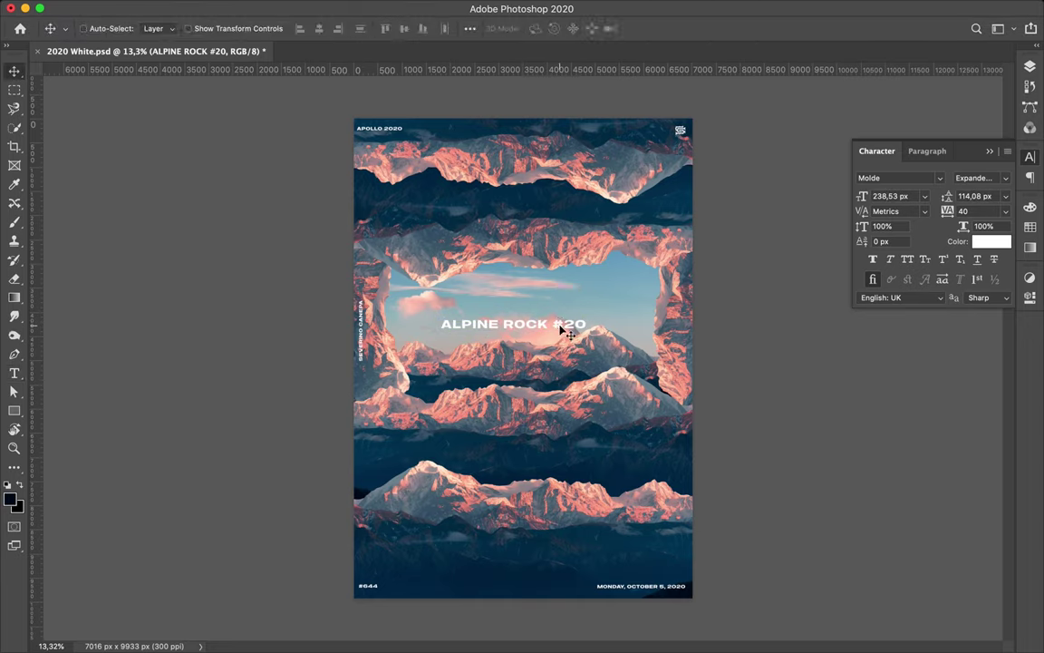
pyautogui.moveTo(564, 332); pyautogui.dragTo(556, 346)
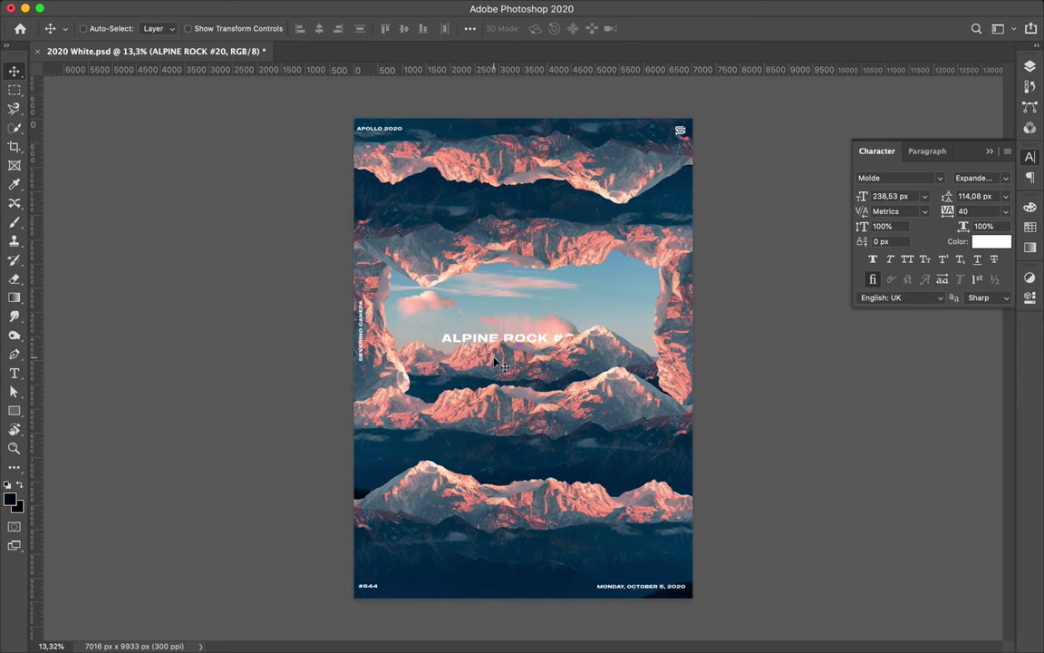
# - Set the Rectangle tool to no fill with a white 60 px stroke
pyautogui.press('u')
pyautogui.click(161, 29)
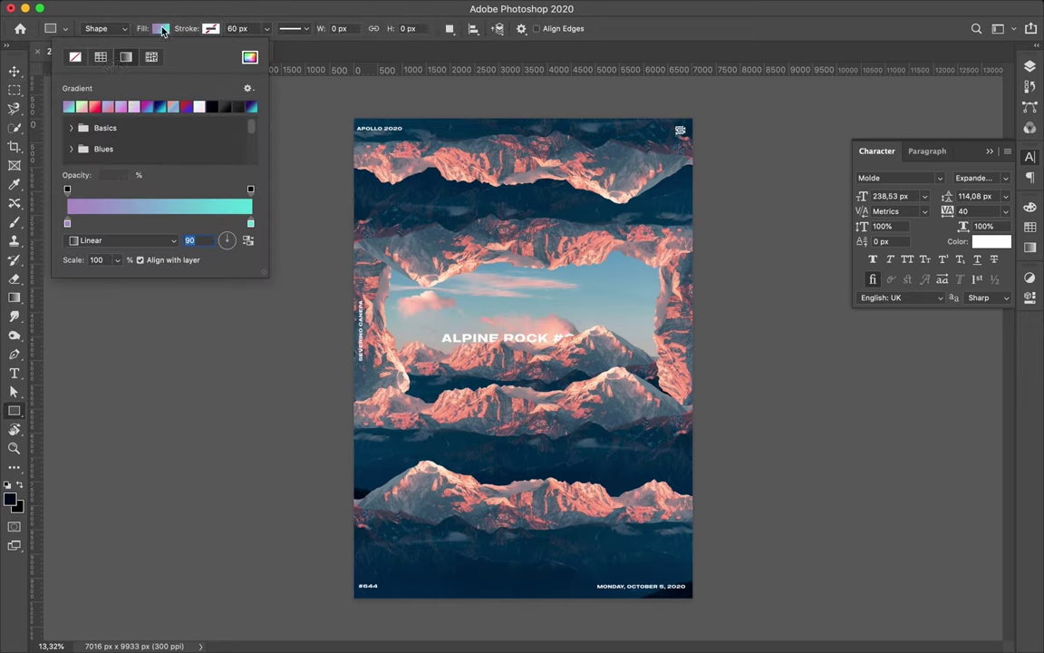
pyautogui.click(211, 30)
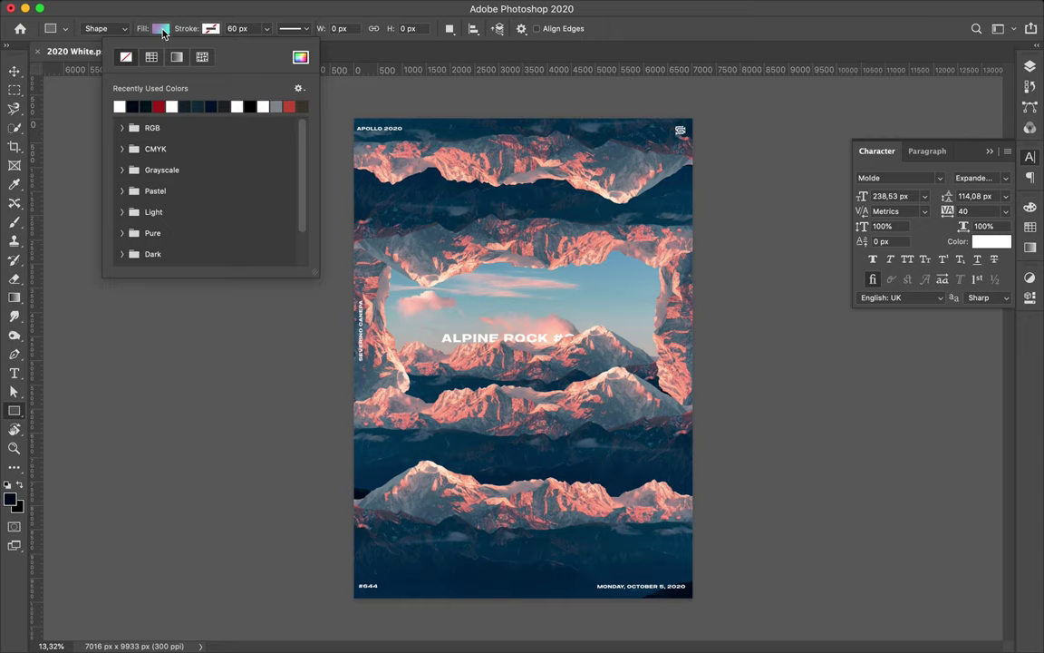
pyautogui.click(505, 197)
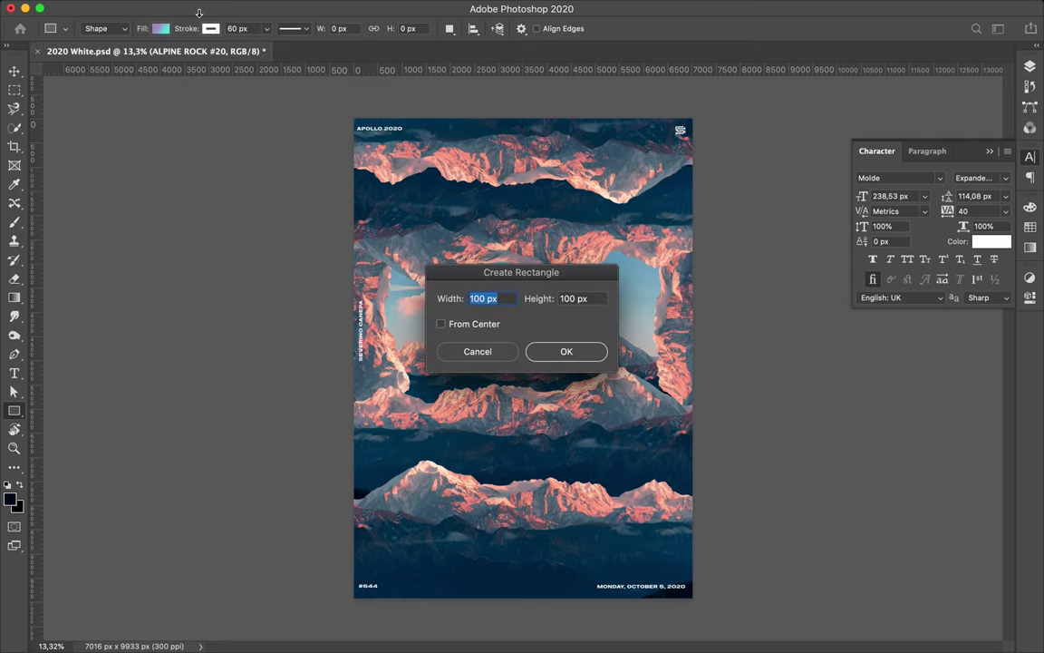
pyautogui.click(481, 351)
pyautogui.click(164, 32)
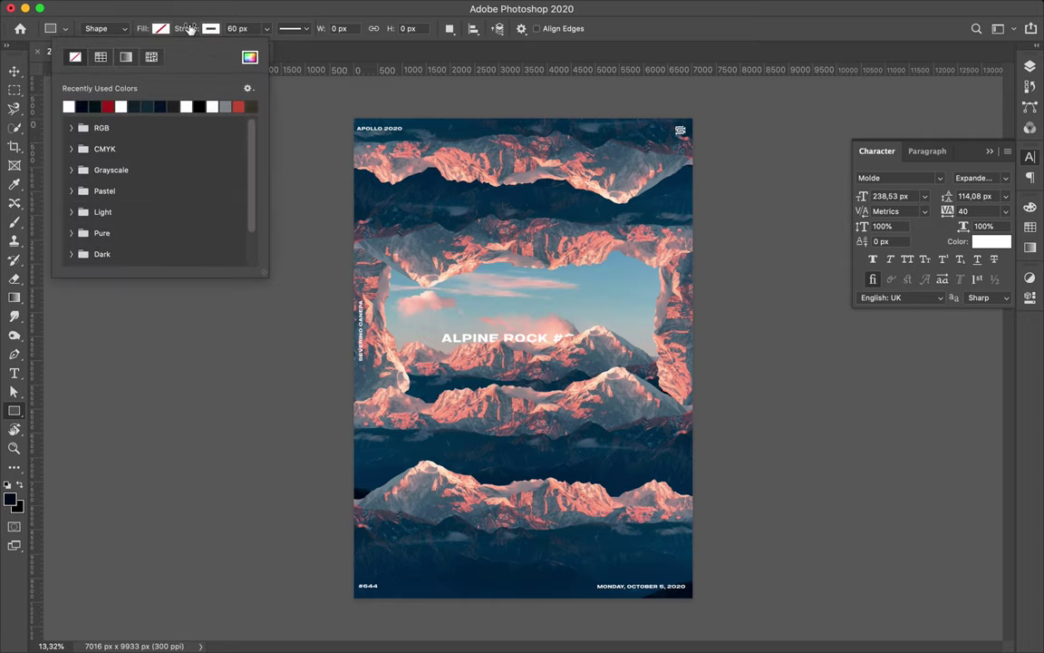
pyautogui.click(117, 53)
# - Draw the outline rectangle around the title and move its layer above Layer 2
pyautogui.moveTo(420, 303); pyautogui.dragTo(613, 415)
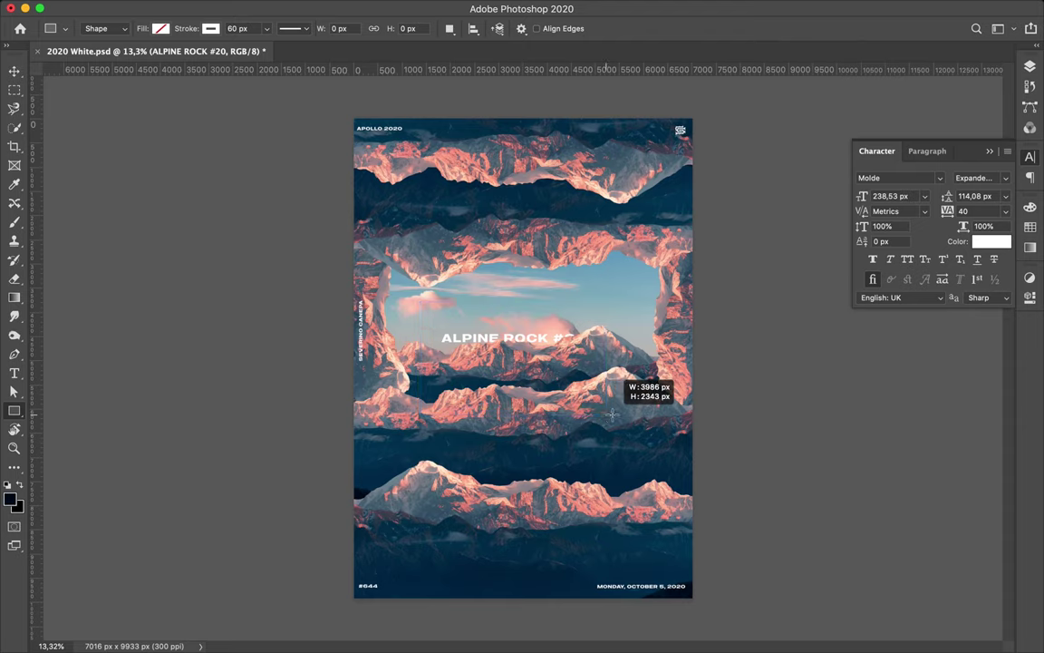
pyautogui.moveTo(613, 415); pyautogui.dragTo(613, 414)
pyautogui.press('v')
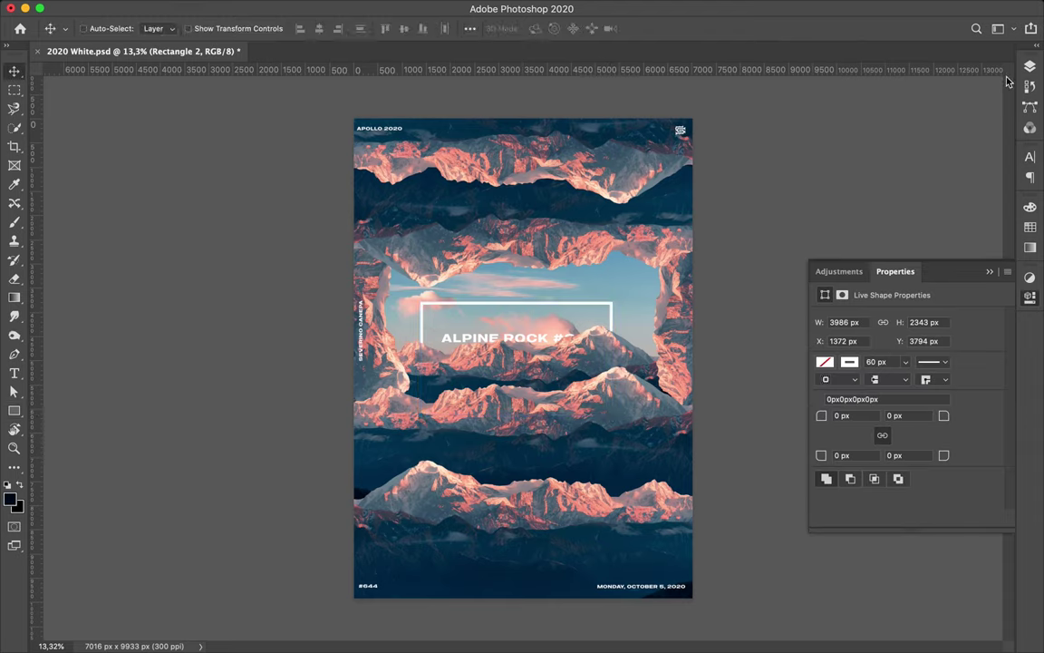
pyautogui.click(1030, 66)
pyautogui.scroll(-1, 925, 407)
pyautogui.moveTo(911, 505); pyautogui.dragTo(938, 463)
# - Add a mask to Rectangle 2 and paint out the frame inside Layer 2's mountain selection
pyautogui.click(912, 621)
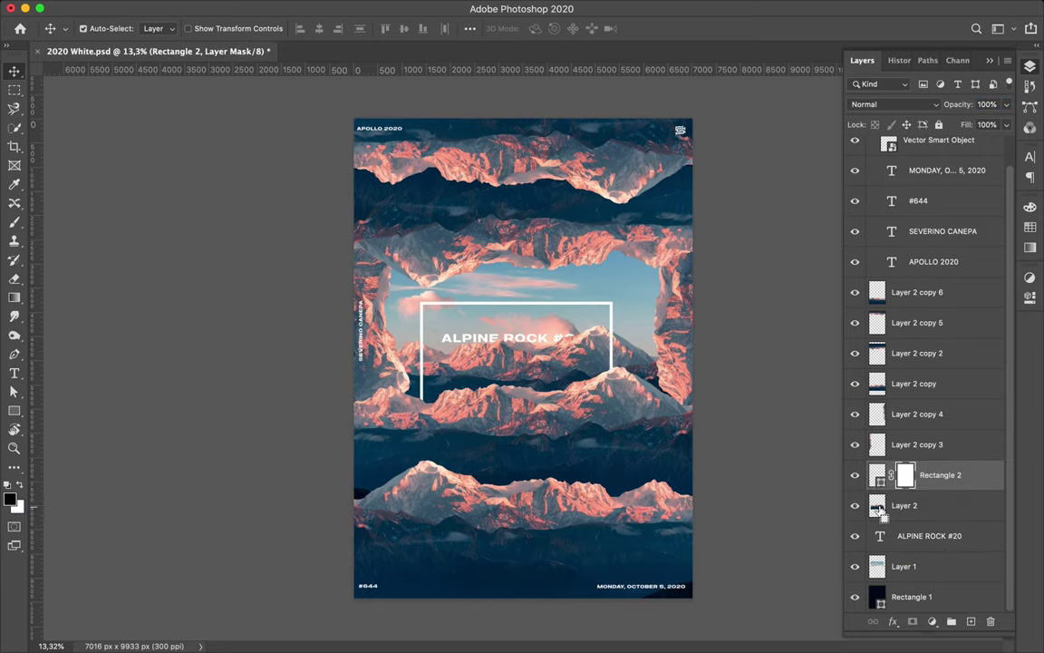
pyautogui.keyDown('ctrl'); pyautogui.click(877, 508); pyautogui.keyUp('ctrl')
pyautogui.press('b')
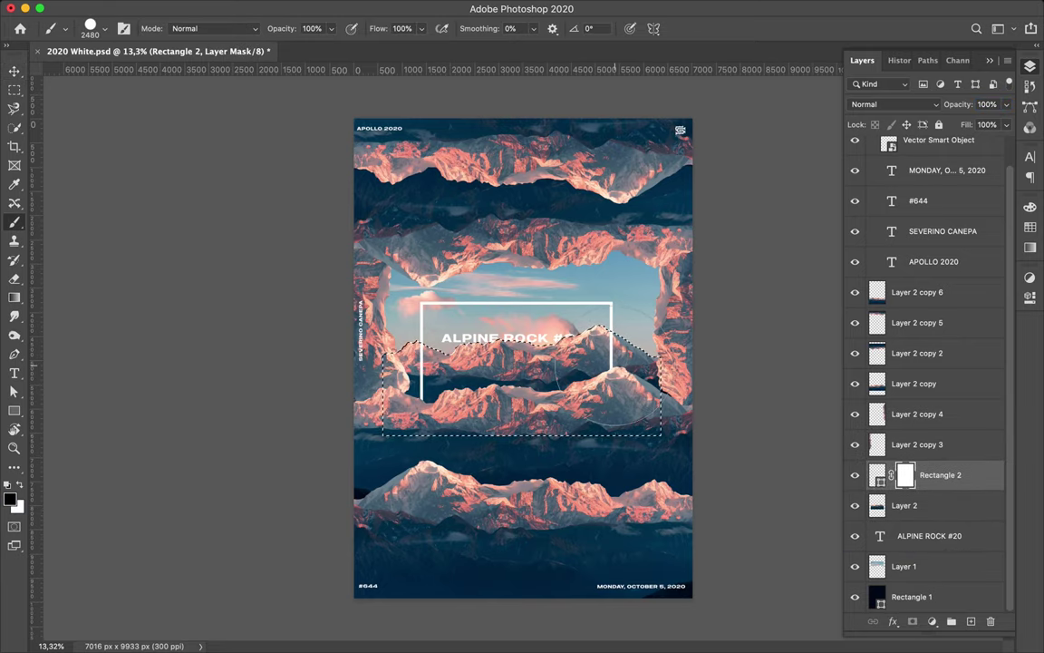
pyautogui.moveTo(606, 388); pyautogui.dragTo(558, 299)
pyautogui.press('m')
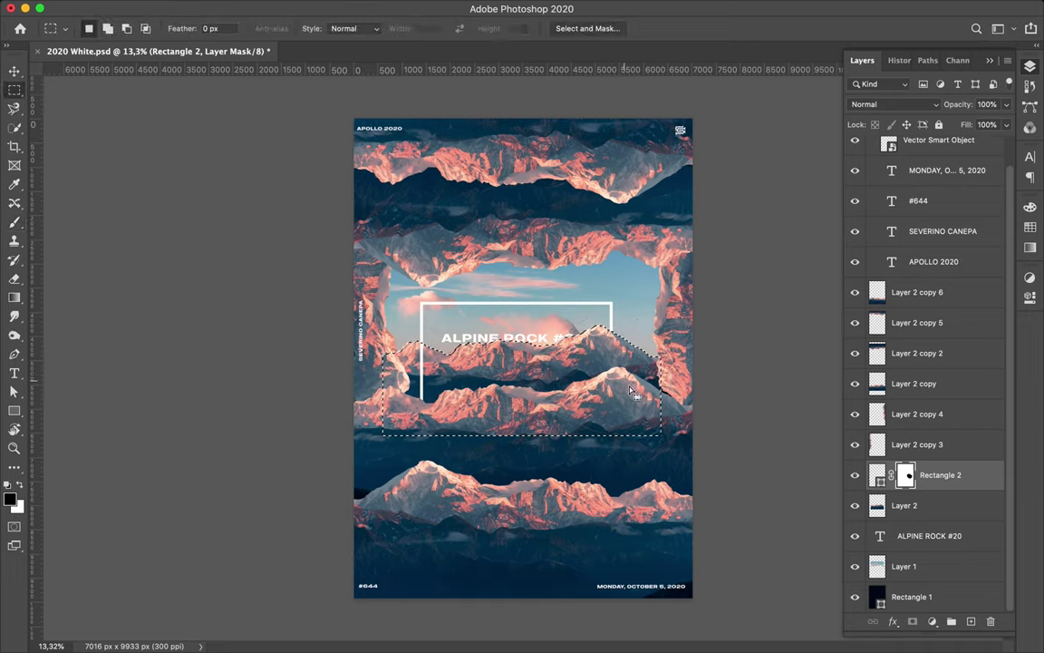
pyautogui.hotkey('ctrl', 'd')
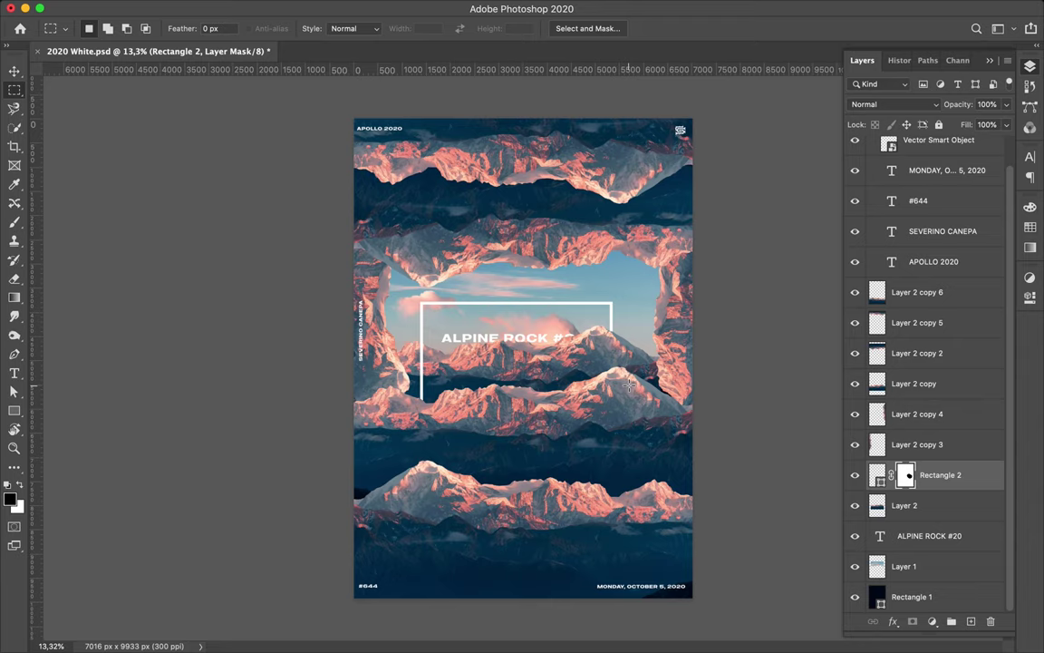
# - Centre the frame and the ALPINE ROCK #20 title horizontally on the canvas
pyautogui.press('v')
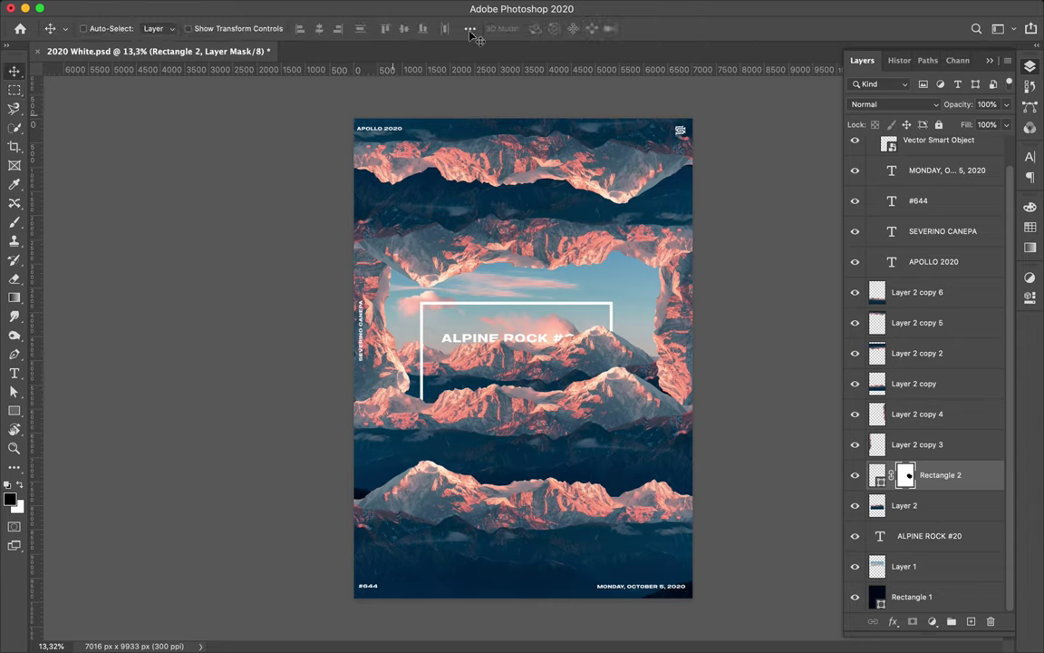
pyautogui.click(470, 28)
pyautogui.click(516, 161)
pyautogui.click(425, 67)
pyautogui.click(503, 337)
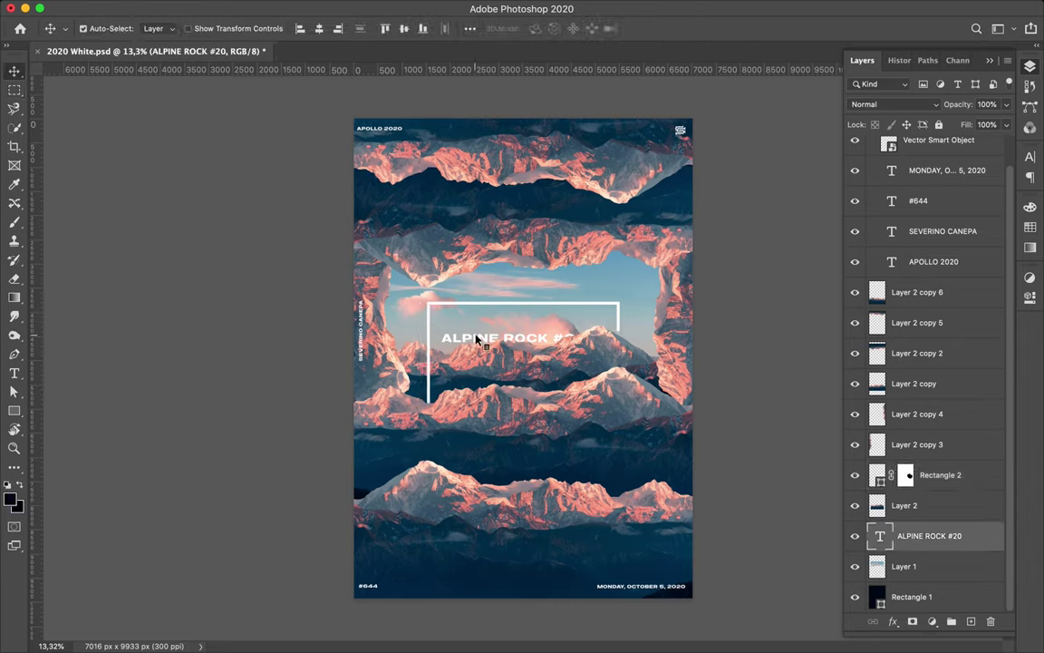
pyautogui.click(319, 30)
# - Refine the frame's mask around the peaks, deselect, and select the ALPINE ROCK #20 layer
pyautogui.click(908, 481)
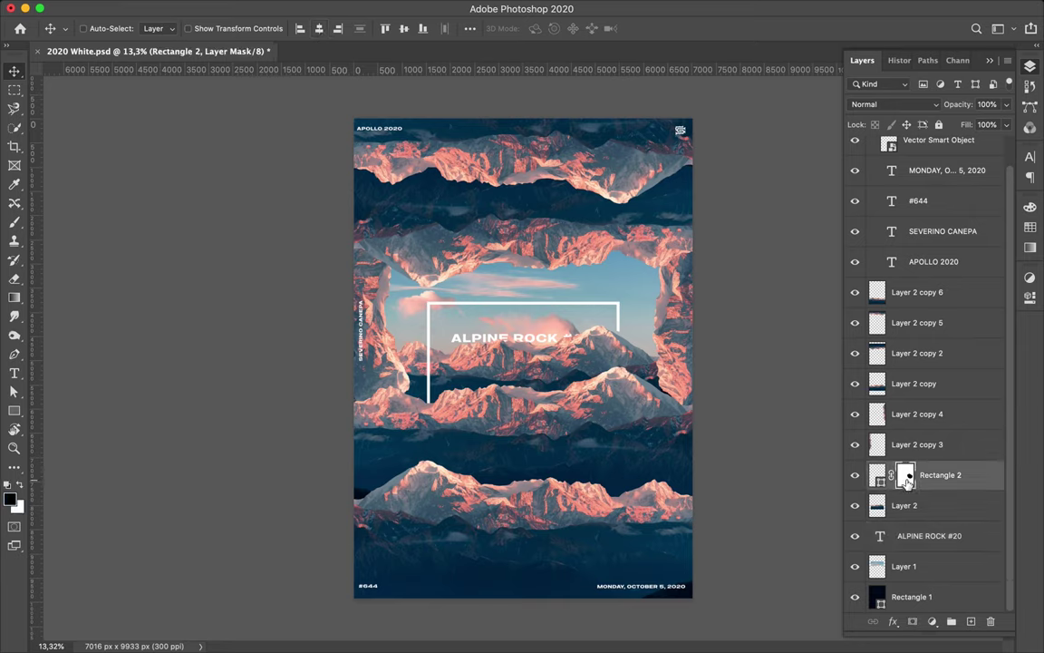
pyautogui.press('e')
pyautogui.press('x')
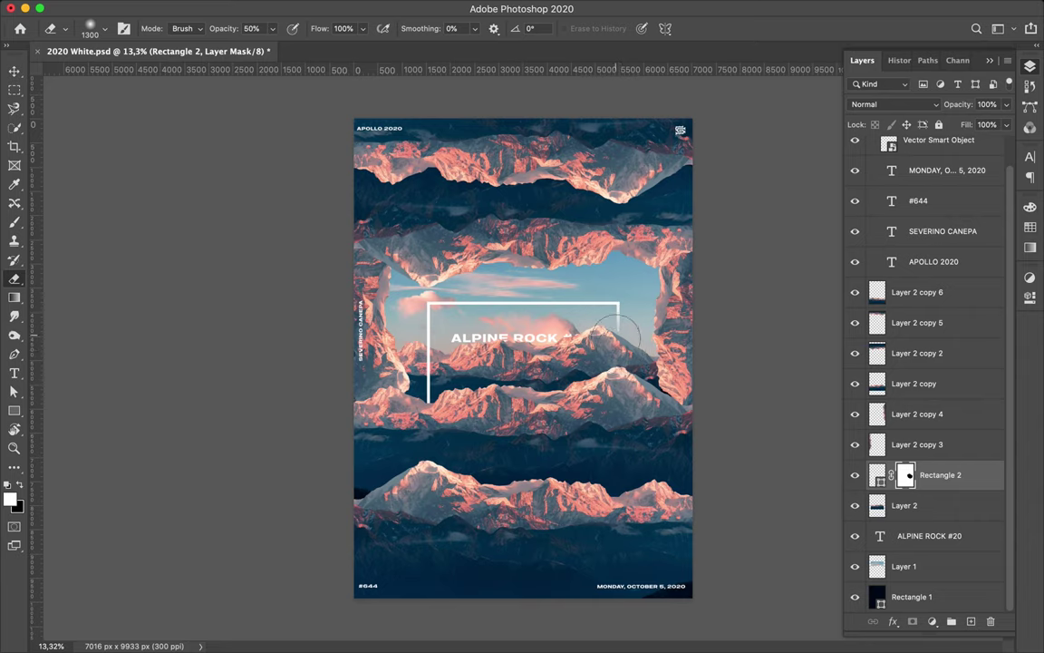
pyautogui.press('b')
pyautogui.press('x')
pyautogui.hotkey('ctrl', 'z')
pyautogui.hotkey('ctrl', 'z')
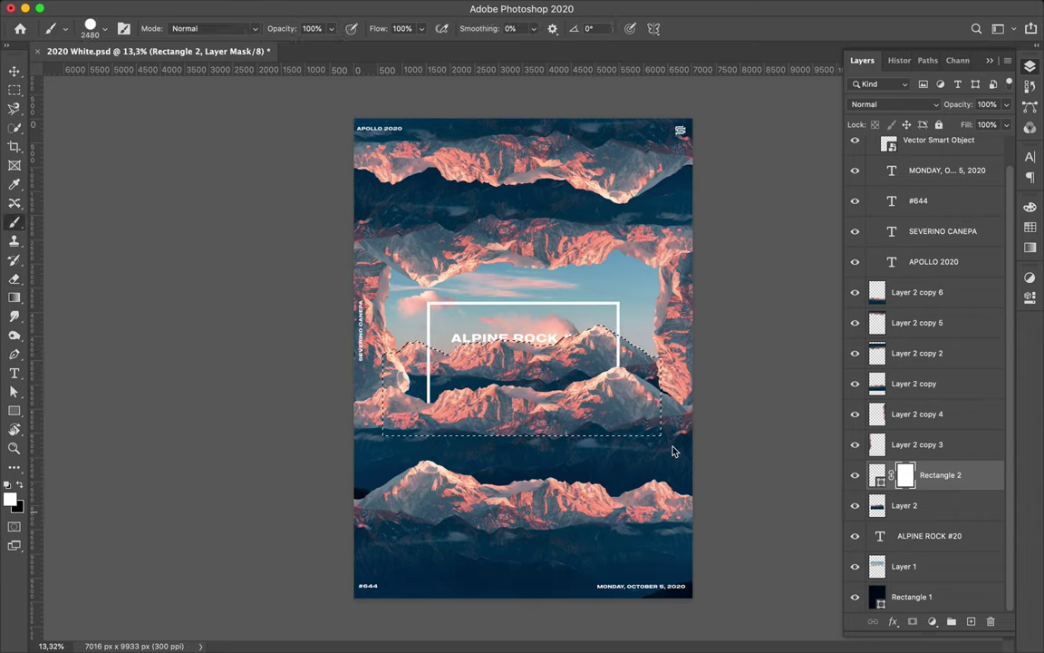
pyautogui.hotkey('ctrl', 'd')
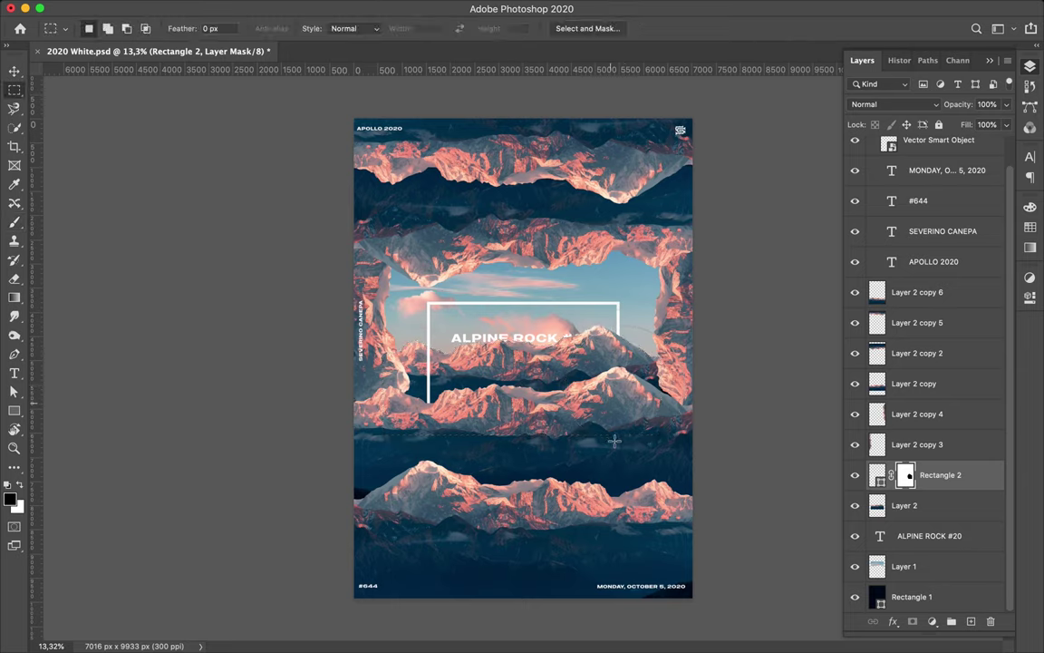
pyautogui.press('v')
pyautogui.click(547, 345)
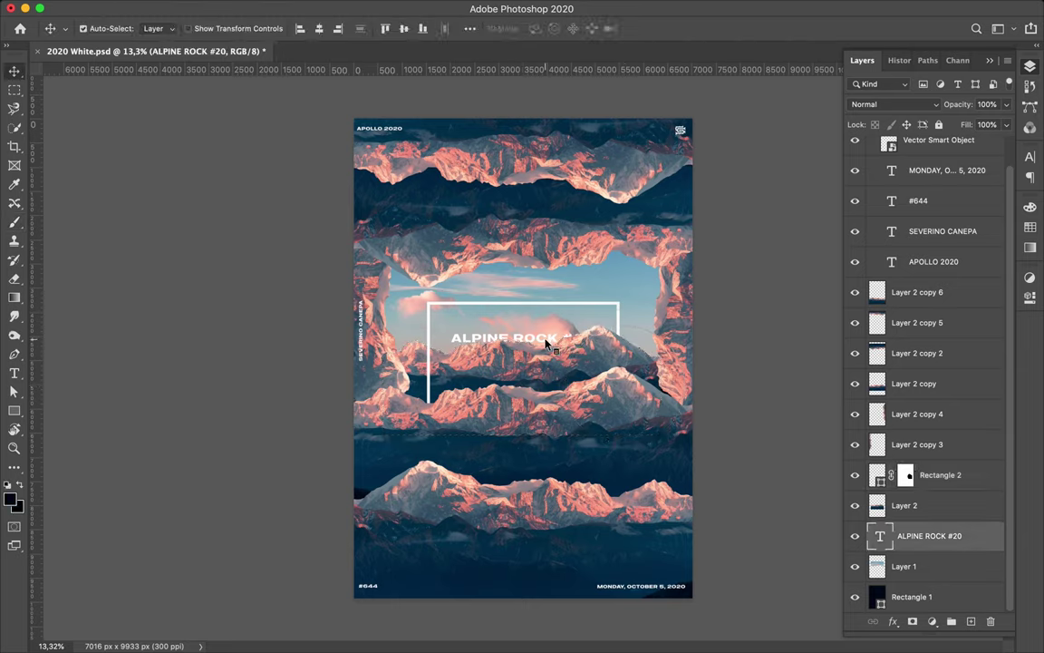
# - Set the title's font style to Expanded-Ultralight
pyautogui.click(1030, 156)
pyautogui.click(1003, 180)
pyautogui.scroll(5, 844, 149)
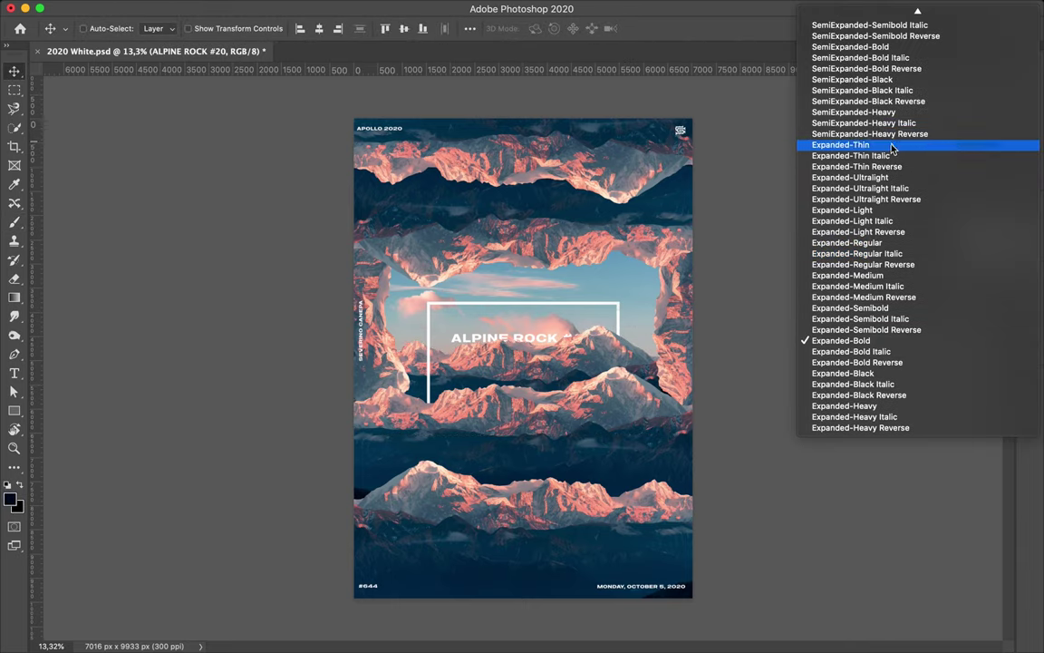
pyautogui.click(846, 144)
pyautogui.click(1009, 182)
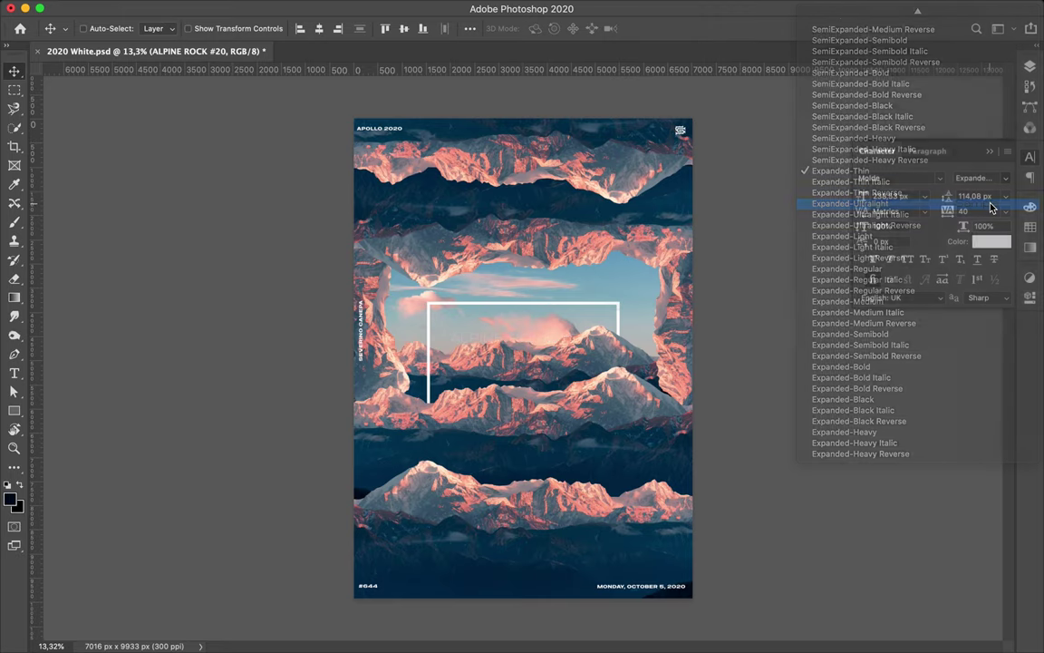
pyautogui.click(563, 379)
# - Reduce Rectangle 2's frame stroke to 40 px, then shift the dark background rectangle
pyautogui.keyDown('ctrl'); pyautogui.click(430, 313); pyautogui.keyUp('ctrl')
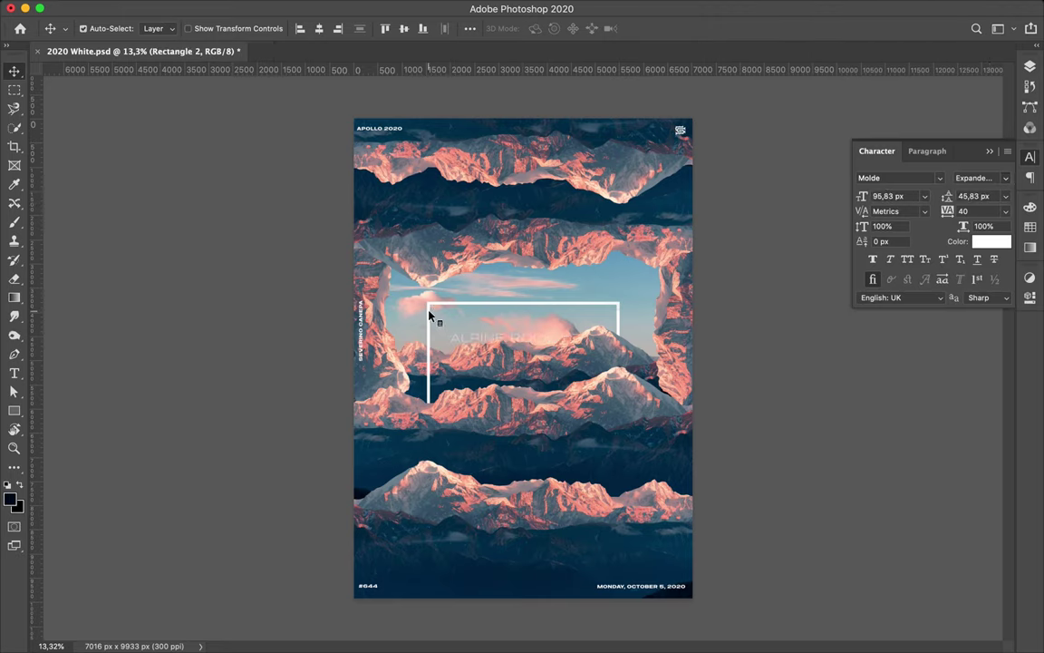
pyautogui.press('a')
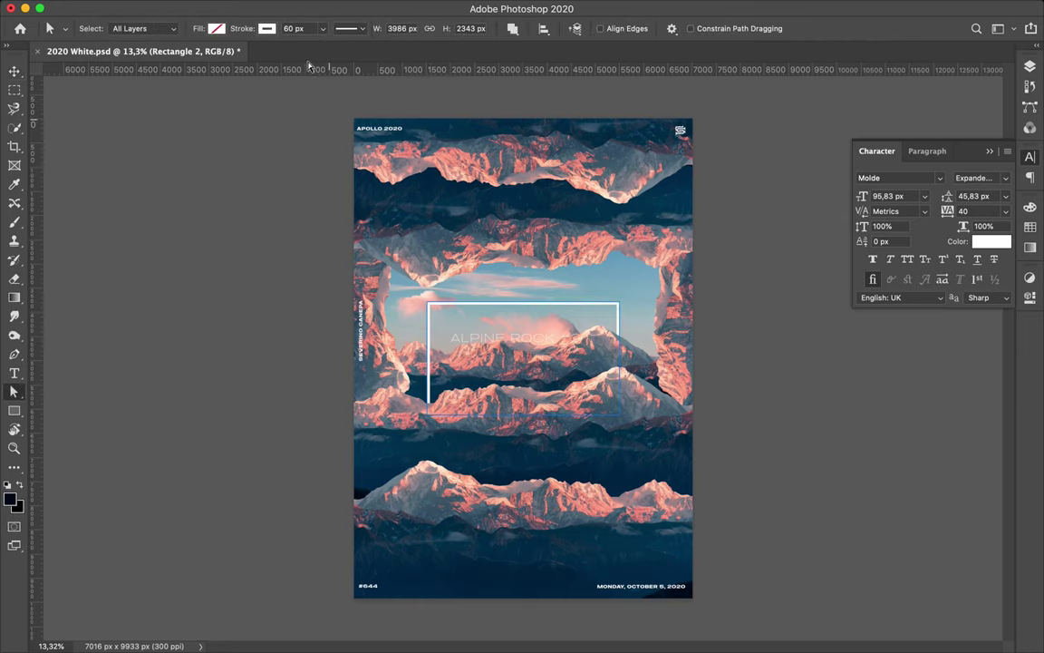
pyautogui.hotkey('shift', 'Down')
pyautogui.hotkey('shift', 'Down')
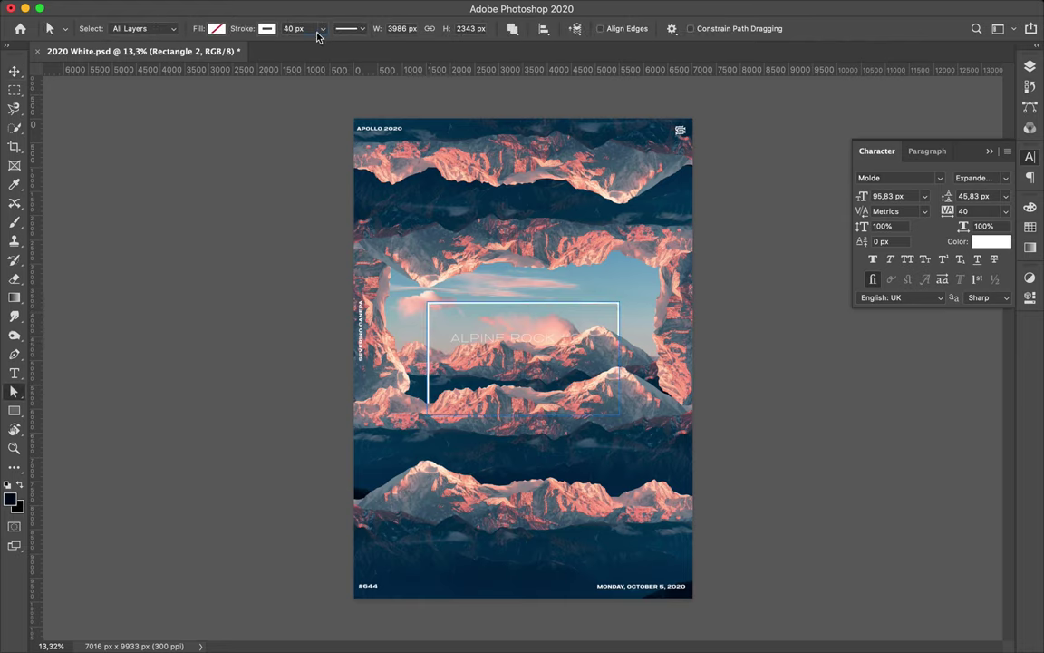
pyautogui.click(487, 211)
pyautogui.press('v')
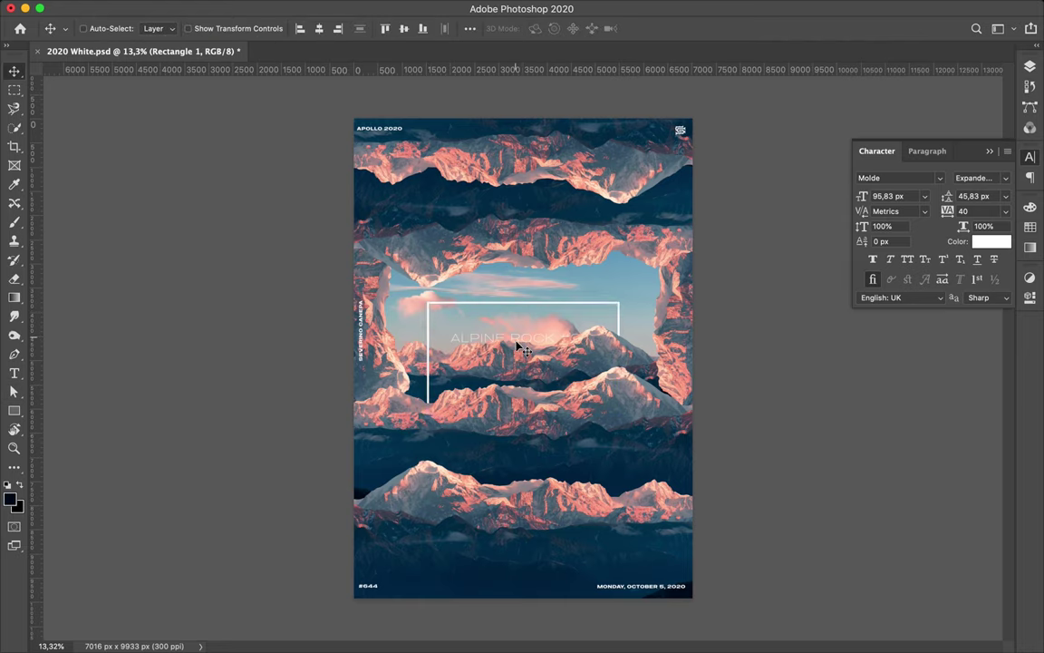
pyautogui.moveTo(531, 340); pyautogui.dragTo(543, 399)
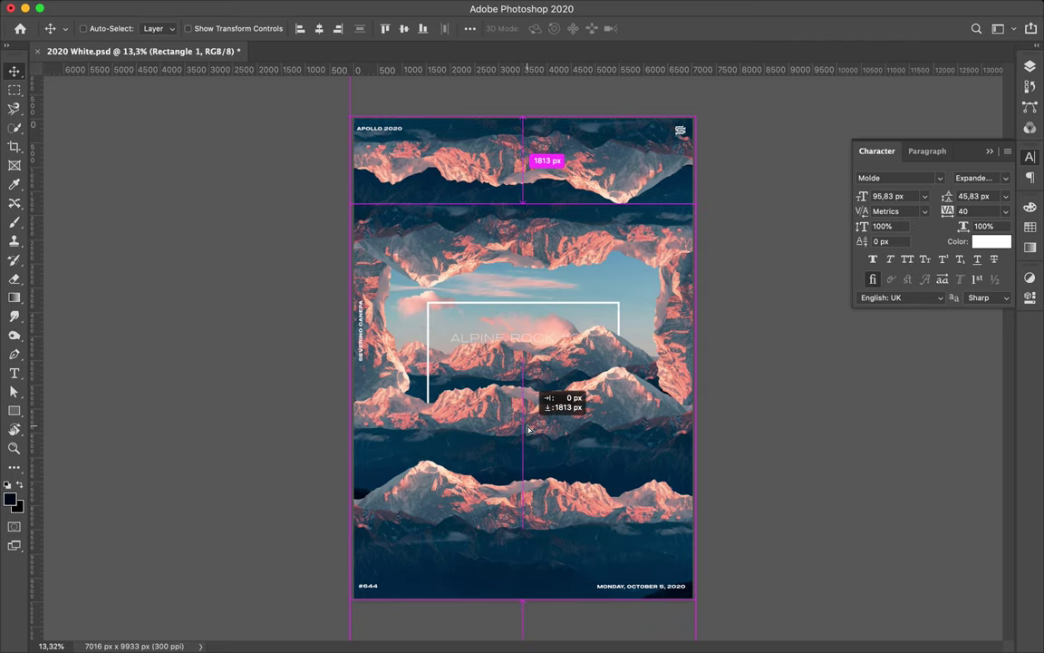
# - Duplicate the title layer above Layer 2 copy and move the copy lower on the poster
pyautogui.click(1030, 67)
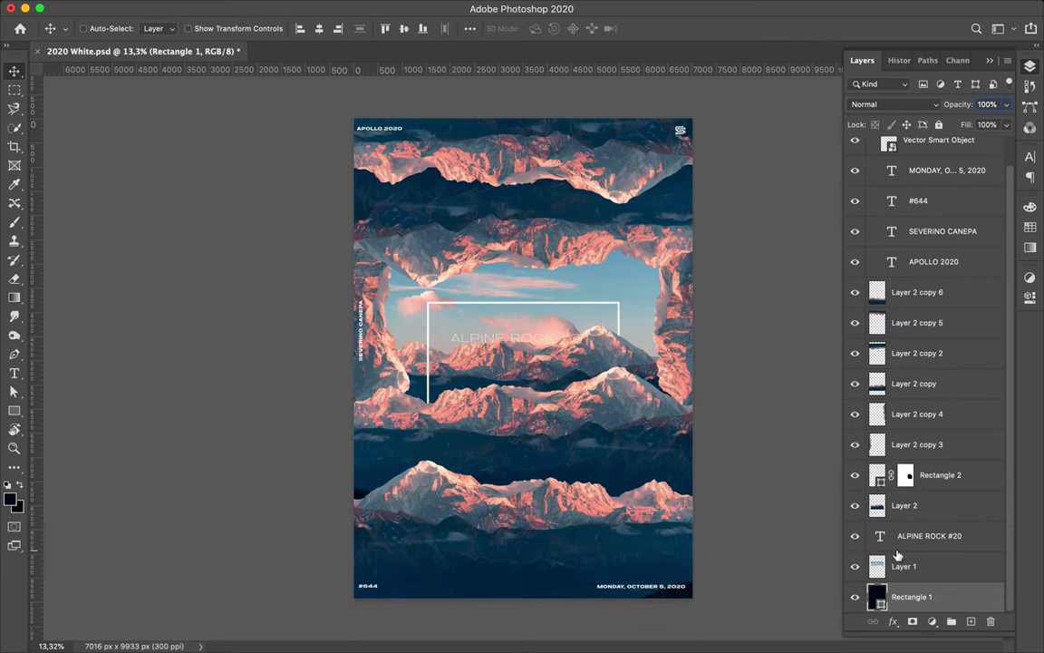
pyautogui.click(898, 554)
pyautogui.scroll(1, 897, 555)
pyautogui.keyDown('alt'); pyautogui.moveTo(902, 567); pyautogui.dragTo(902, 397); pyautogui.keyUp('alt')
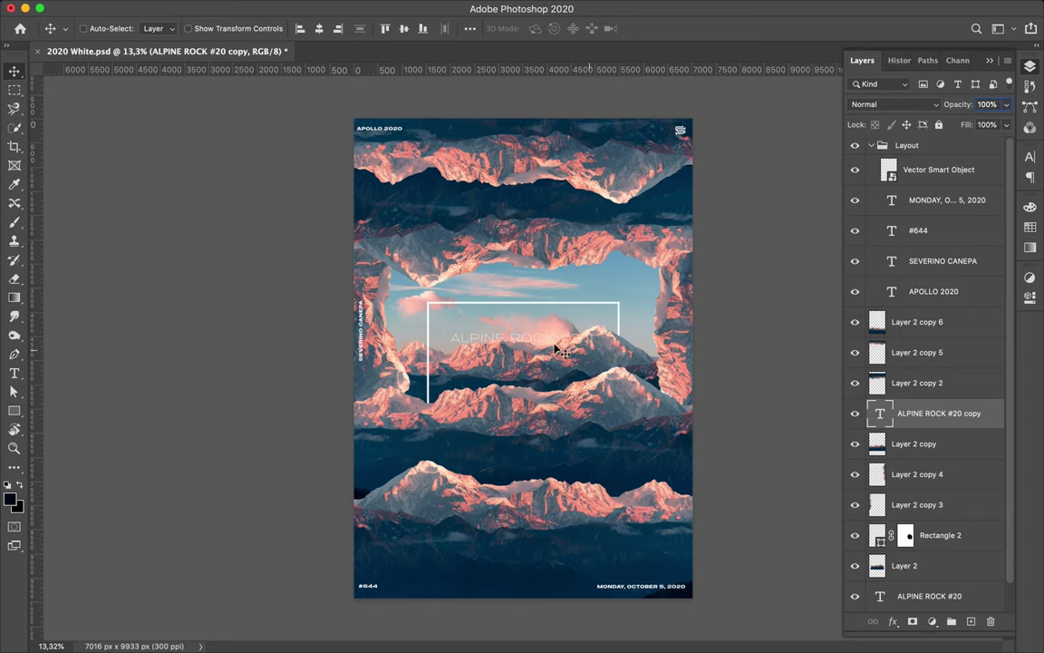
pyautogui.moveTo(504, 315); pyautogui.dragTo(485, 390)
# - Start rotating the lower title copy toward vertical with Free Transform
pyautogui.click(1030, 156)
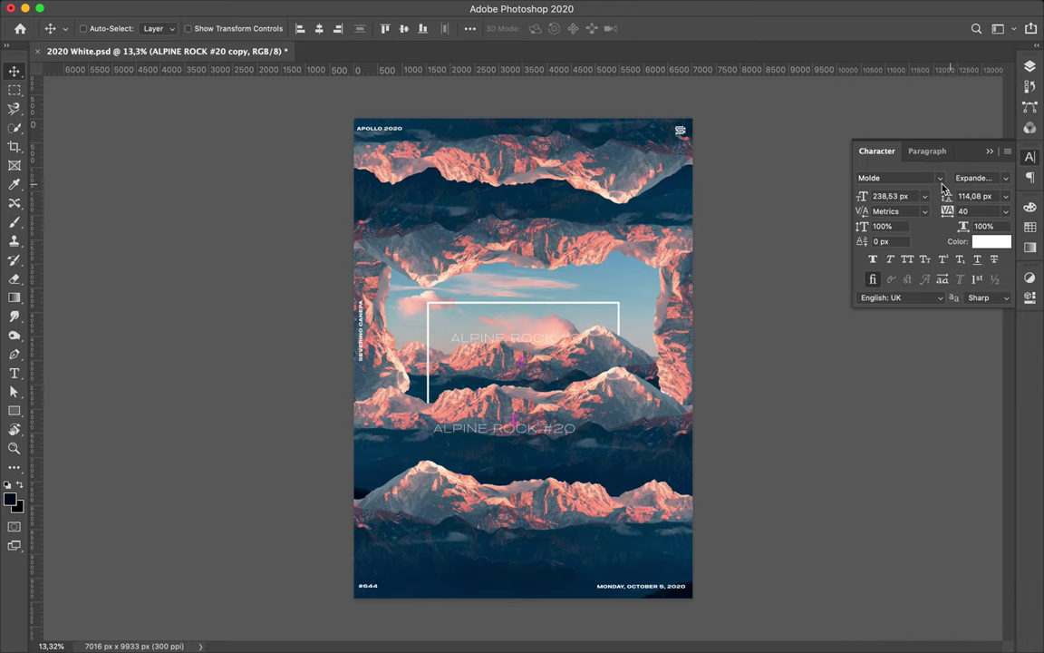
pyautogui.click(1009, 178)
pyautogui.click(974, 240)
pyautogui.hotkey('ctrl', 't')
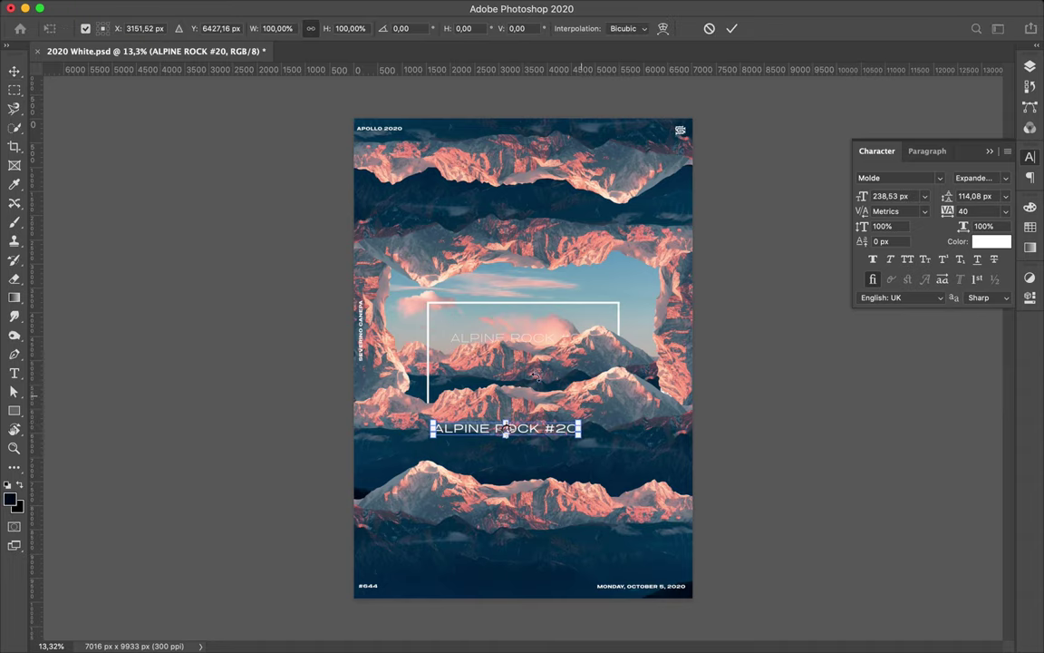
pyautogui.moveTo(535, 375); pyautogui.dragTo(511, 347)
# - Finish rotating the title to -90° and place it beside the frame's left edge
pyautogui.moveTo(499, 348); pyautogui.dragTo(490, 355)
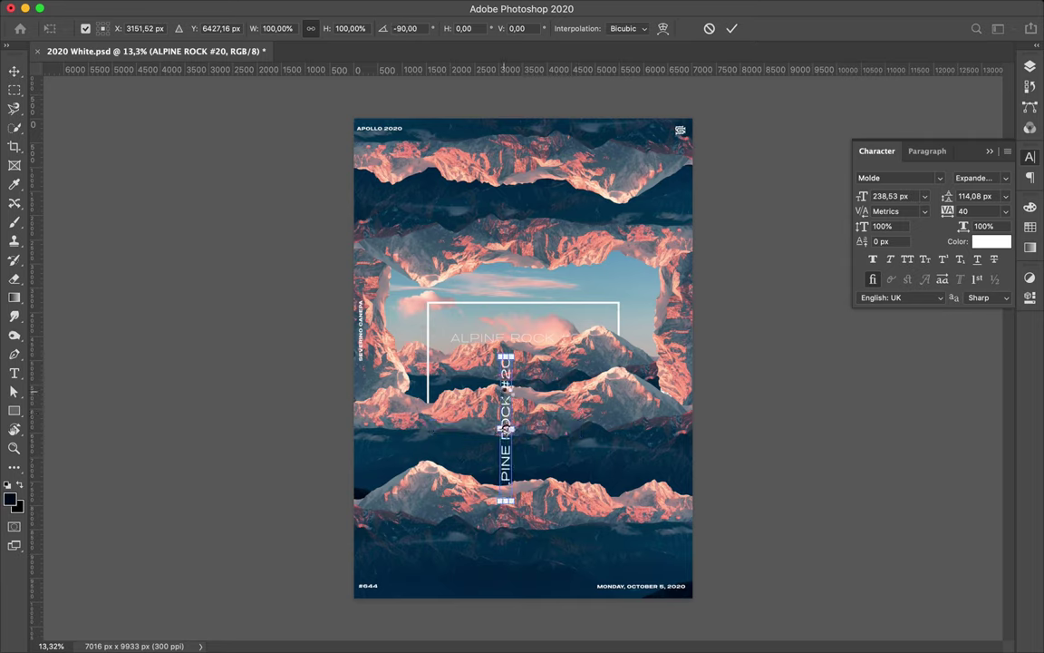
pyautogui.press('Return')
pyautogui.moveTo(505, 423)
pyautogui.mouseDown()
pyautogui.moveTo(423, 407)
pyautogui.moveTo(431, 412)
pyautogui.mouseUp()
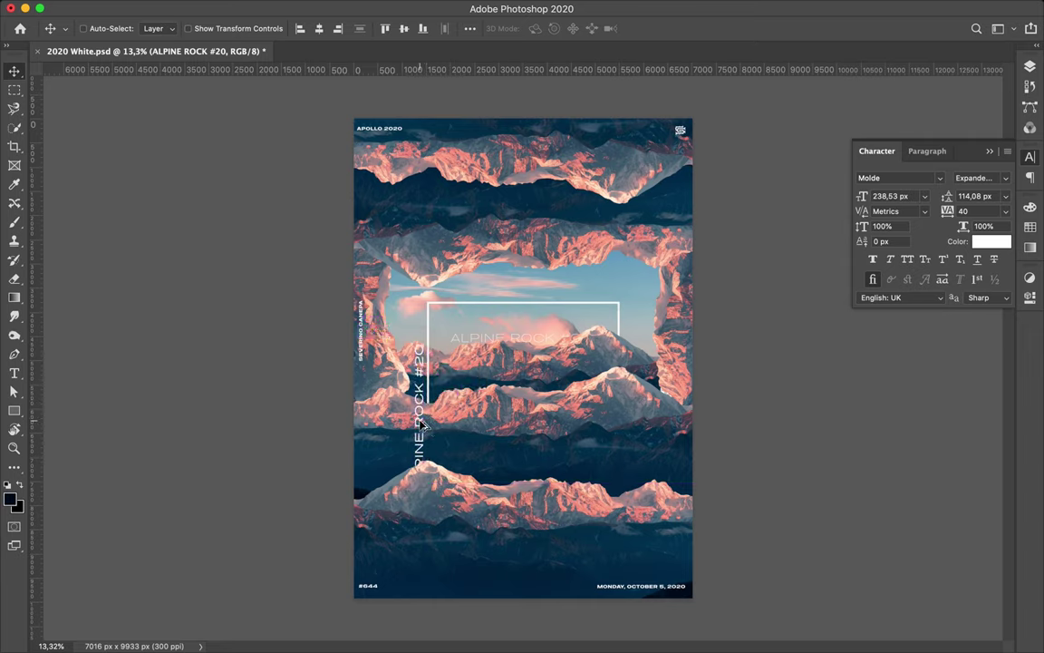
pyautogui.moveTo(423, 422); pyautogui.dragTo(517, 416)
pyautogui.hotkey('ctrl', 'z')
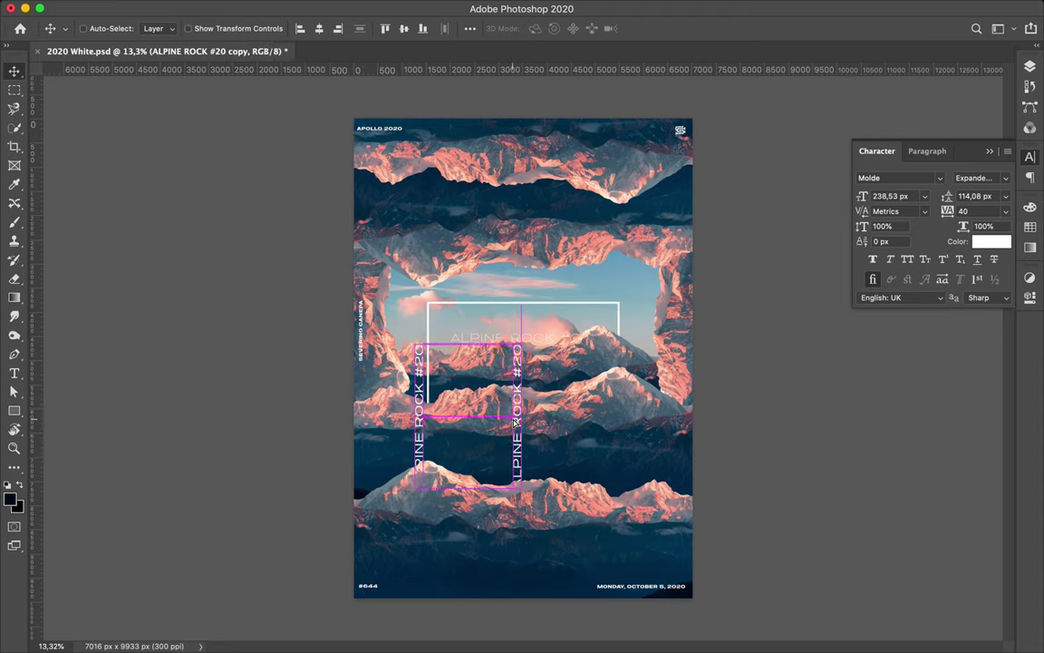
# - Rotate a copy of the title upside-down and move it toward the poster bottom
pyautogui.hotkey('ctrl', 't')
pyautogui.moveTo(442, 416); pyautogui.dragTo(458, 400)
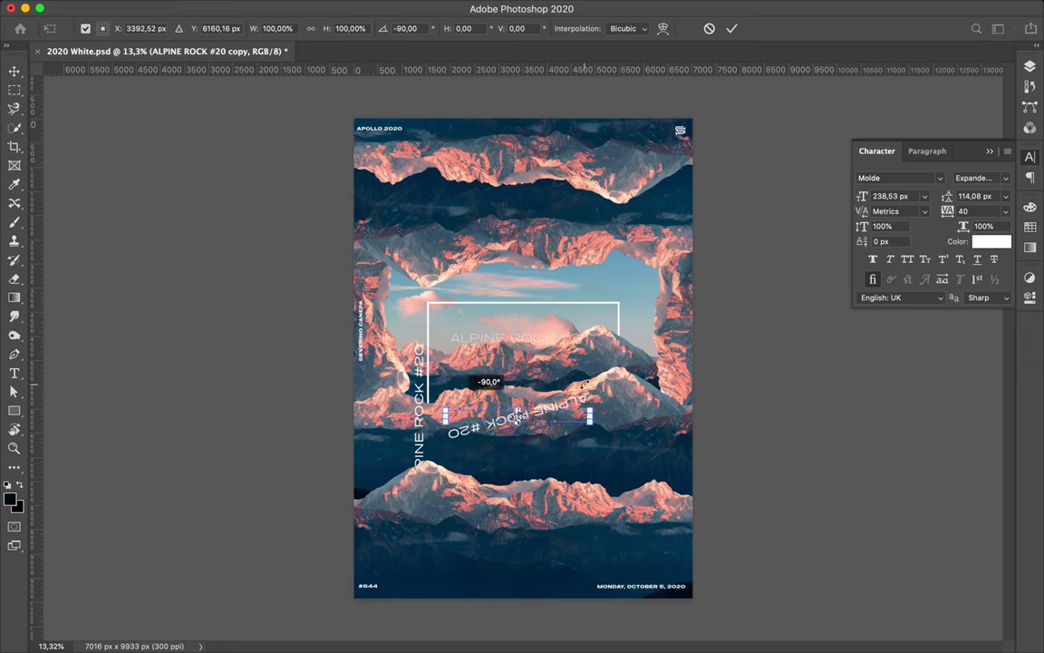
pyautogui.press('Return')
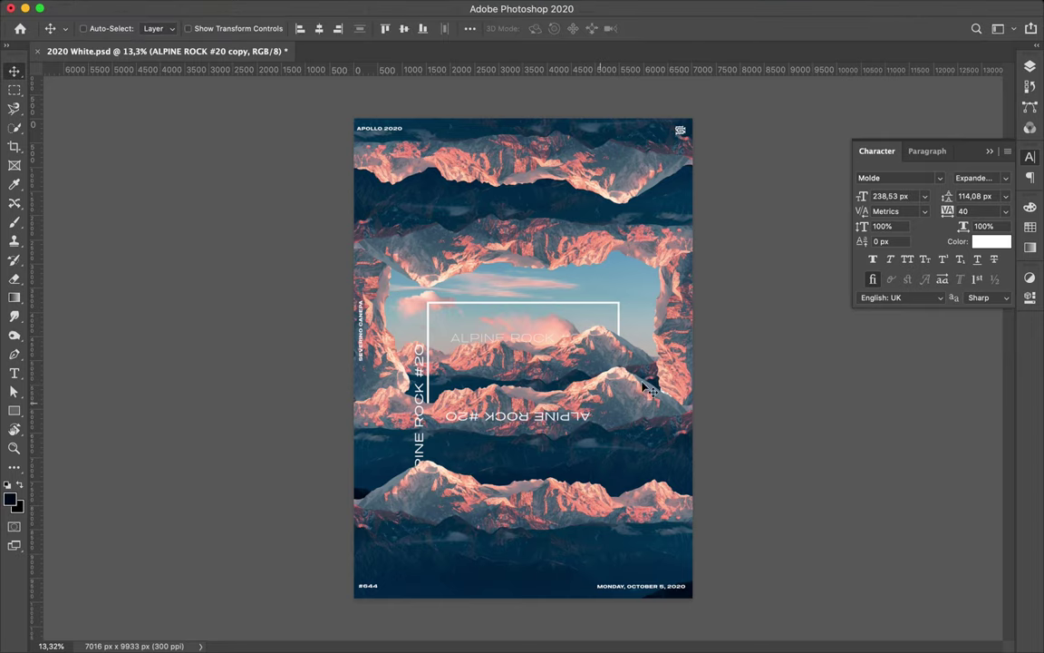
pyautogui.click(1005, 181)
pyautogui.press('Escape')
pyautogui.moveTo(519, 381); pyautogui.dragTo(537, 539)
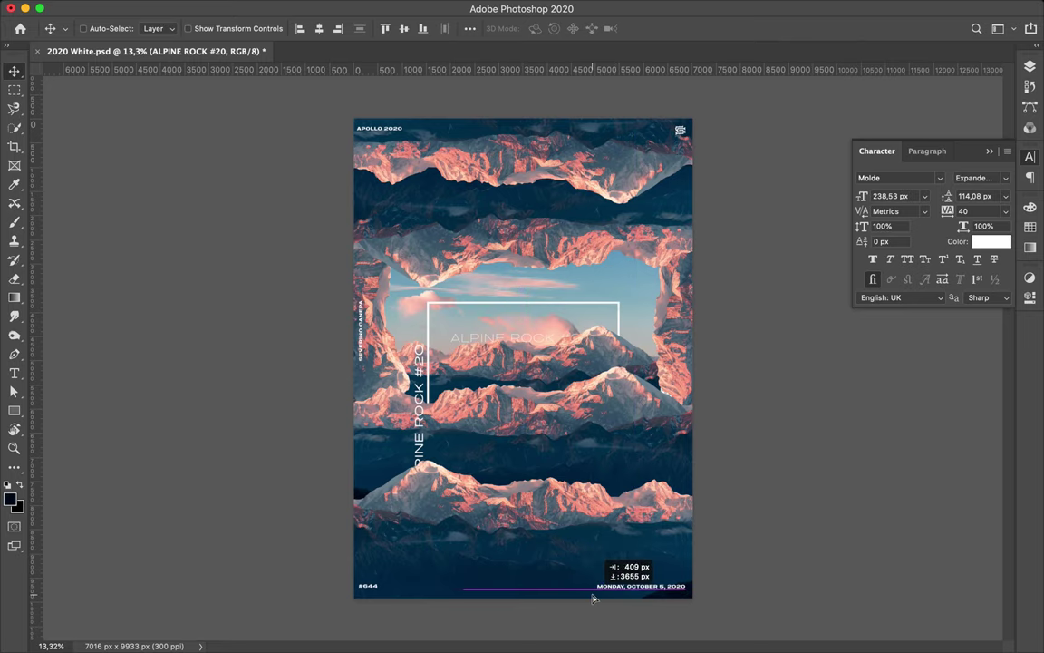
pyautogui.click(1031, 66)
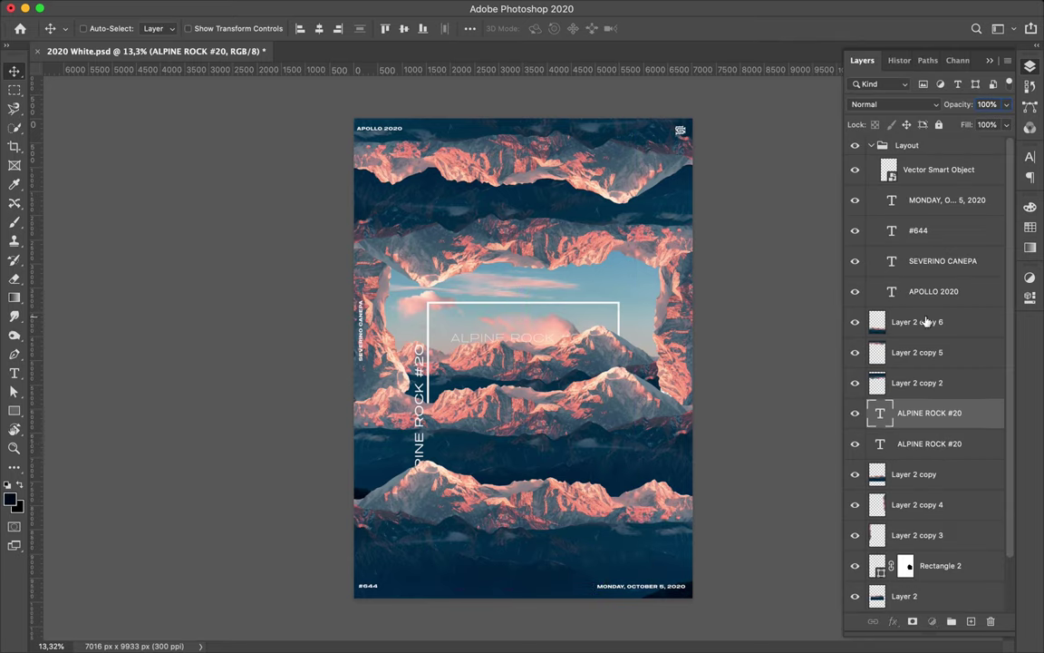
# - Place the upside-down title at bottom right and copy it to the top-left corner
pyautogui.moveTo(929, 409); pyautogui.dragTo(933, 337)
pyautogui.moveTo(551, 601); pyautogui.dragTo(664, 517)
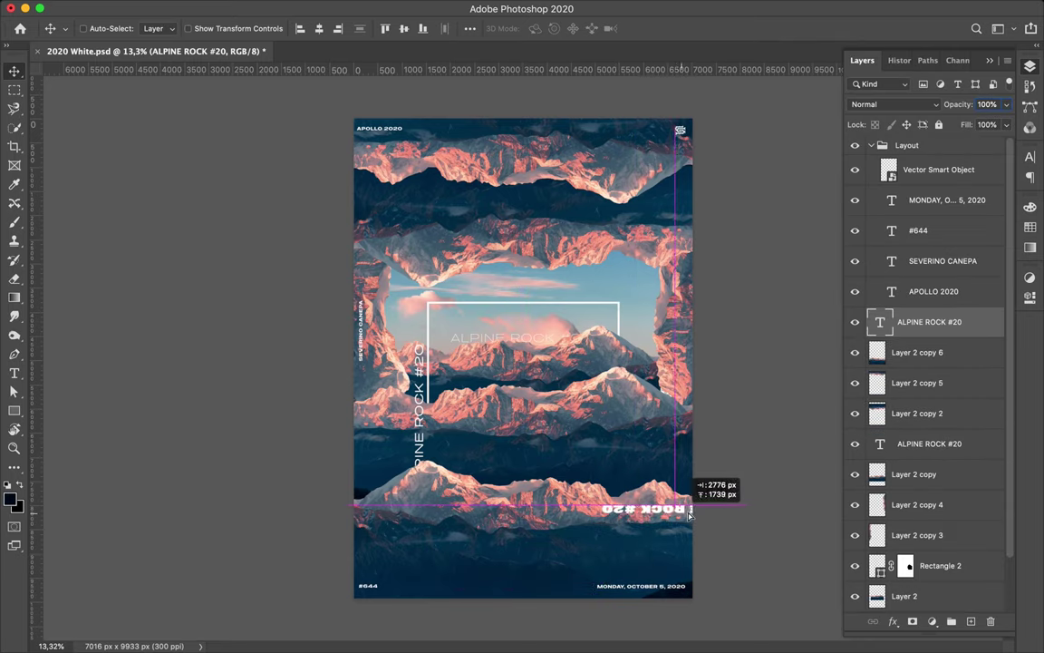
pyautogui.moveTo(572, 390); pyautogui.dragTo(358, 152)
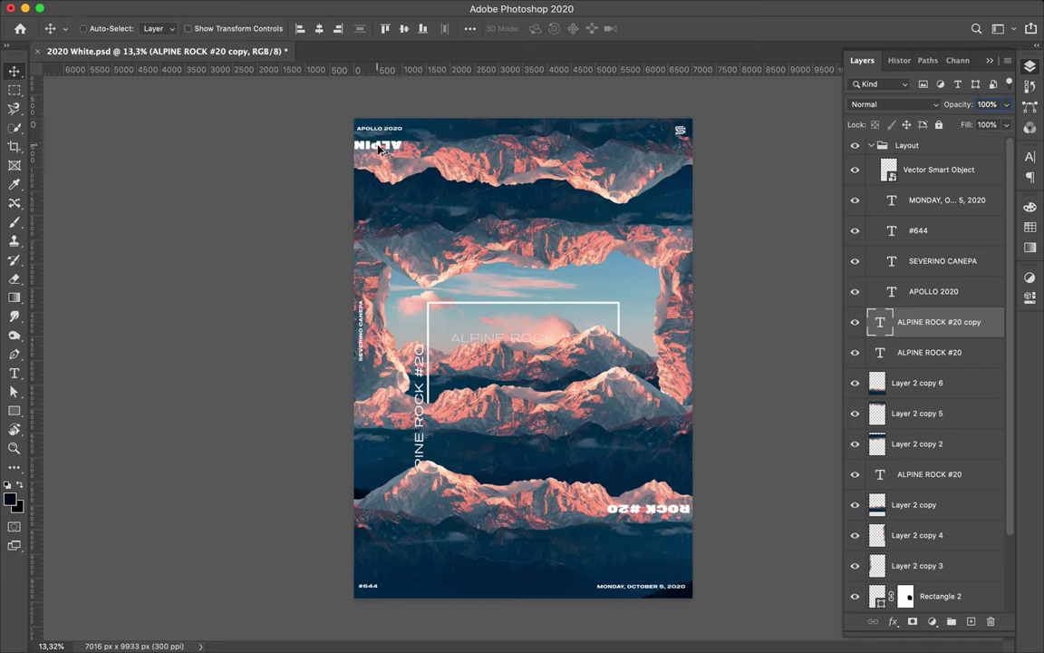
# - Duplicate the original title, raise the copy in the stack, and give it a bolder expanded style
pyautogui.keyDown('ctrl'); pyautogui.click(470, 340); pyautogui.keyUp('ctrl')
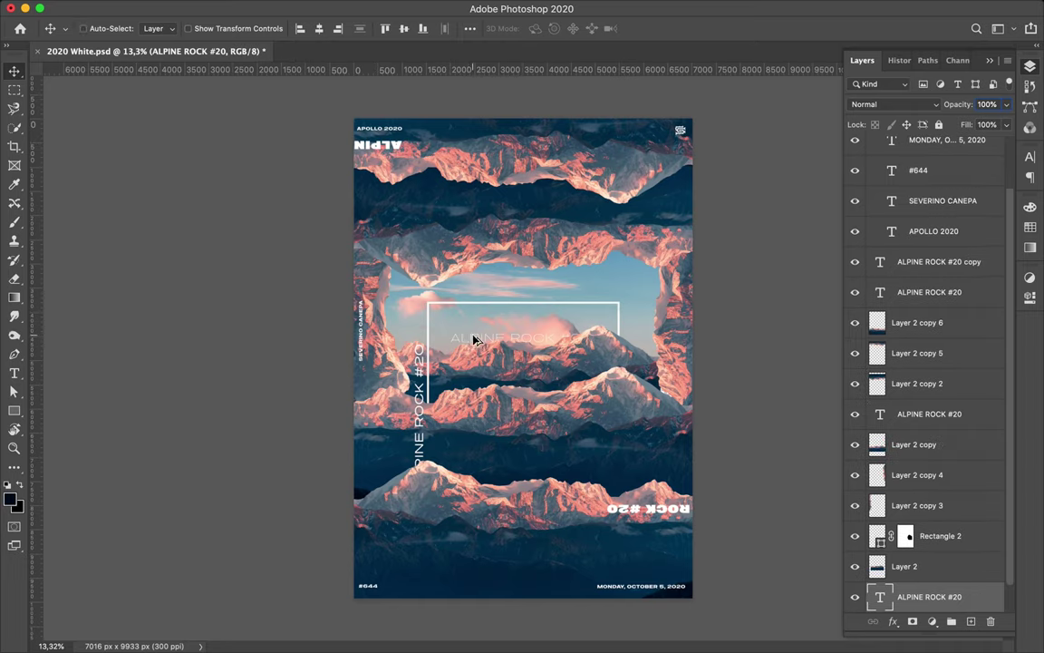
pyautogui.moveTo(473, 340); pyautogui.dragTo(475, 342)
pyautogui.moveTo(934, 596)
pyautogui.mouseDown()
pyautogui.moveTo(938, 337)
pyautogui.moveTo(931, 362)
pyautogui.mouseUp()
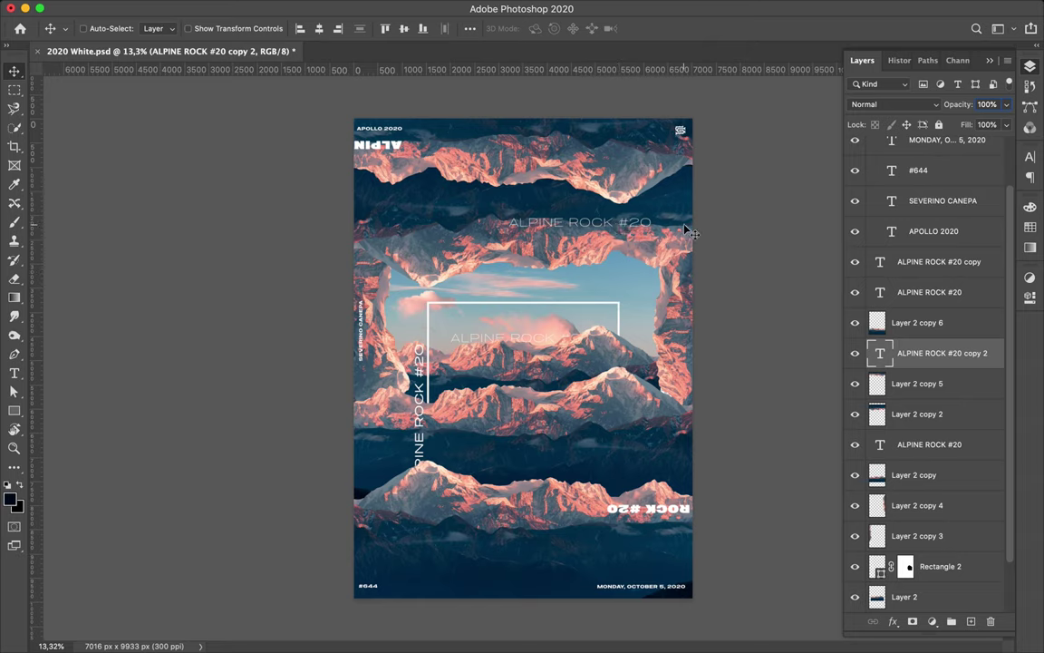
pyautogui.click(1030, 156)
pyautogui.click(995, 179)
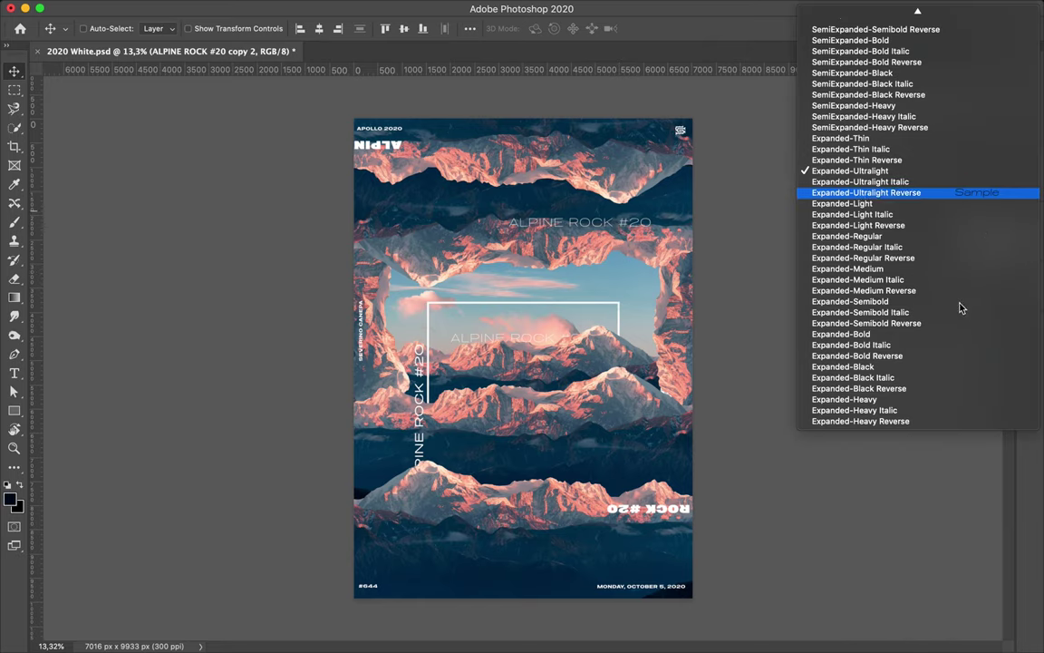
pyautogui.click(961, 308)
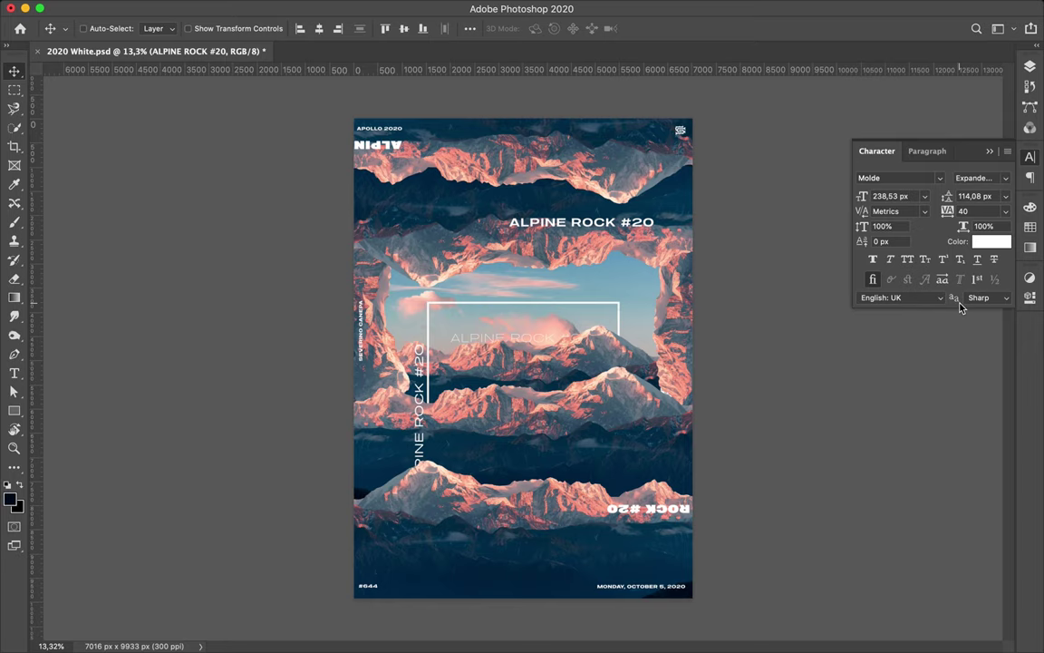
# - Flip the upper title copy, move it near the top, and layer it beneath Layer 2 copy 5
pyautogui.hotkey('ctrl', 't')
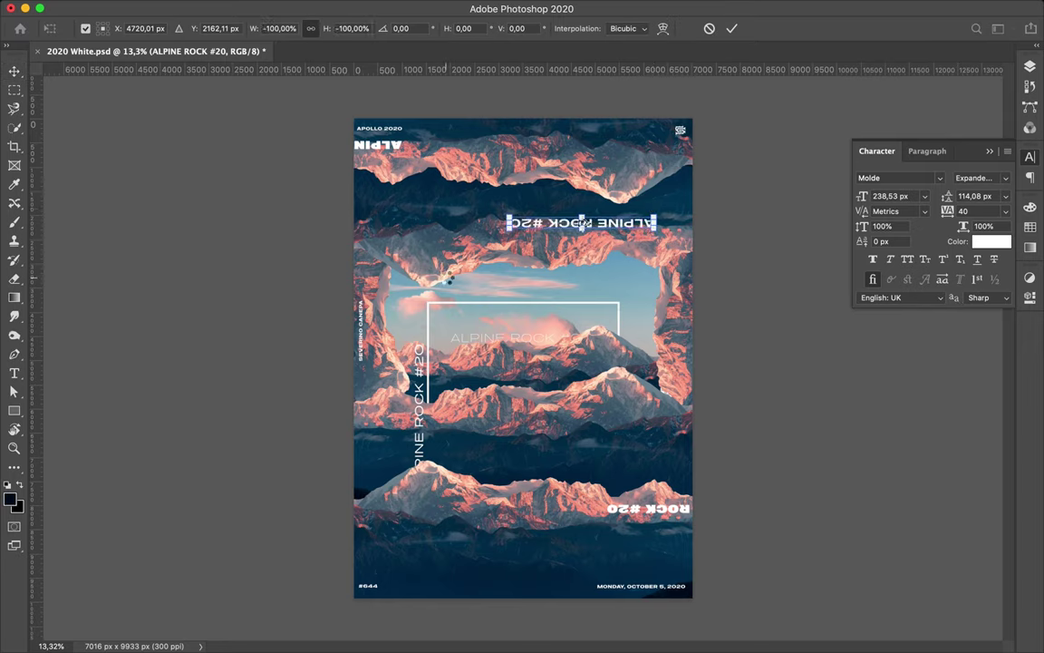
pyautogui.press('Return')
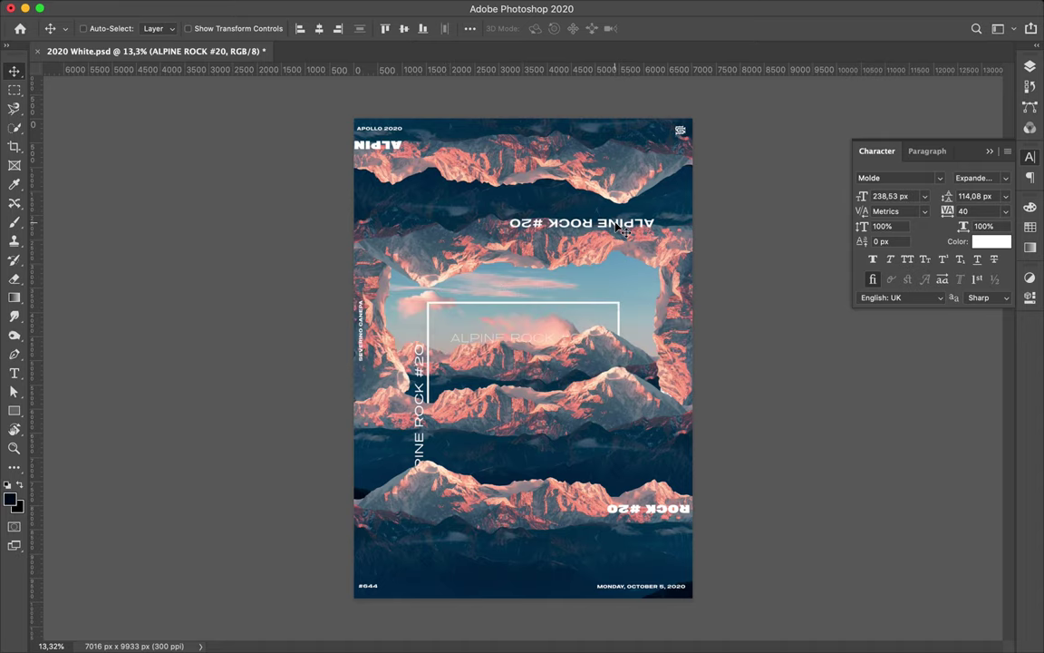
pyautogui.moveTo(617, 227); pyautogui.dragTo(549, 186)
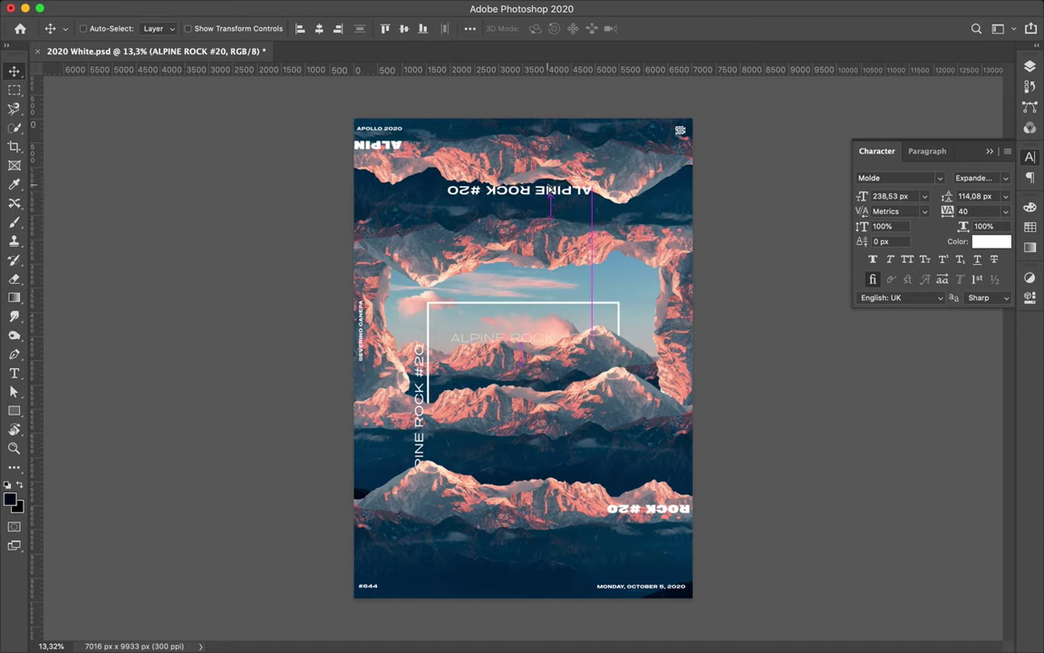
pyautogui.moveTo(549, 185); pyautogui.dragTo(548, 188)
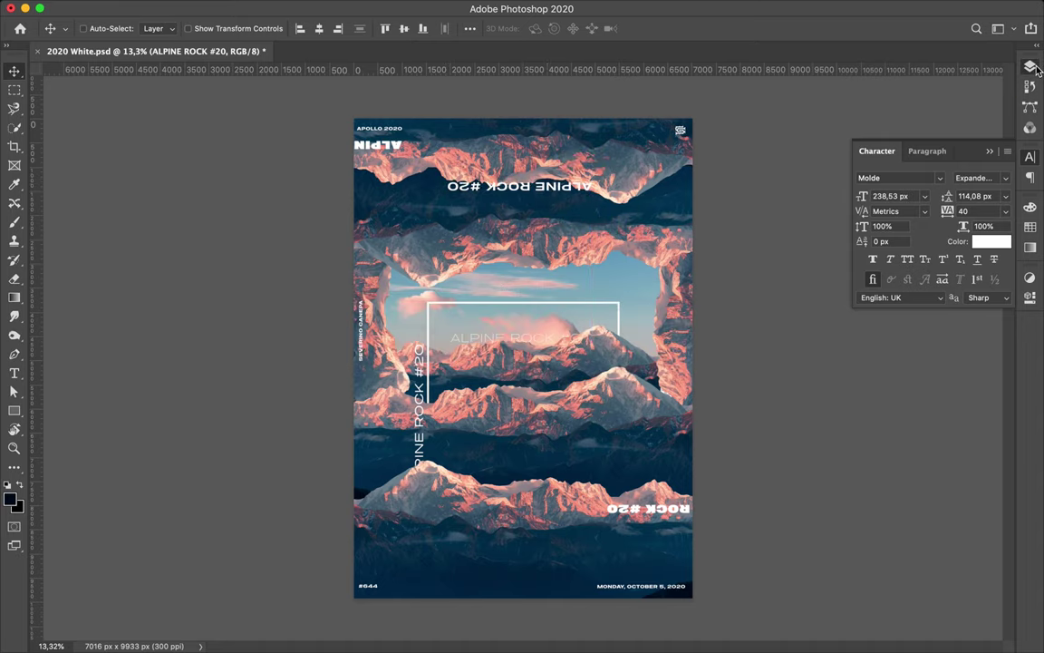
pyautogui.click(1029, 66)
pyautogui.moveTo(929, 353); pyautogui.dragTo(935, 393)
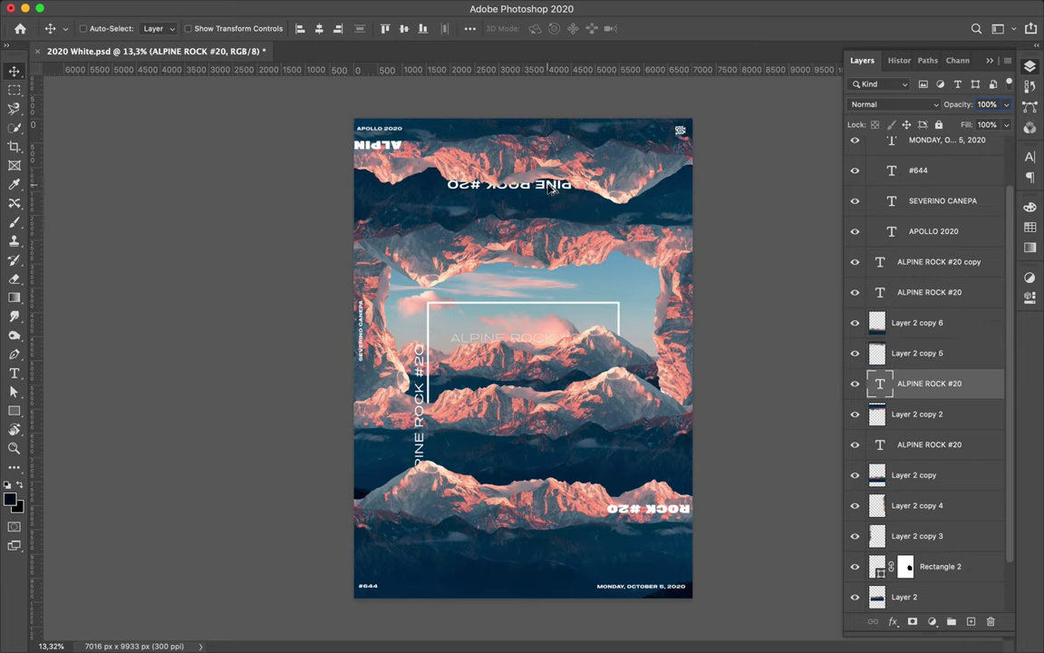
# - Duplicate the flipped title, rotate the copy 90°, and place it vertically at the right
pyautogui.moveTo(551, 188); pyautogui.dragTo(615, 270)
pyautogui.hotkey('ctrl', 't')
pyautogui.moveTo(479, 249); pyautogui.dragTo(609, 161)
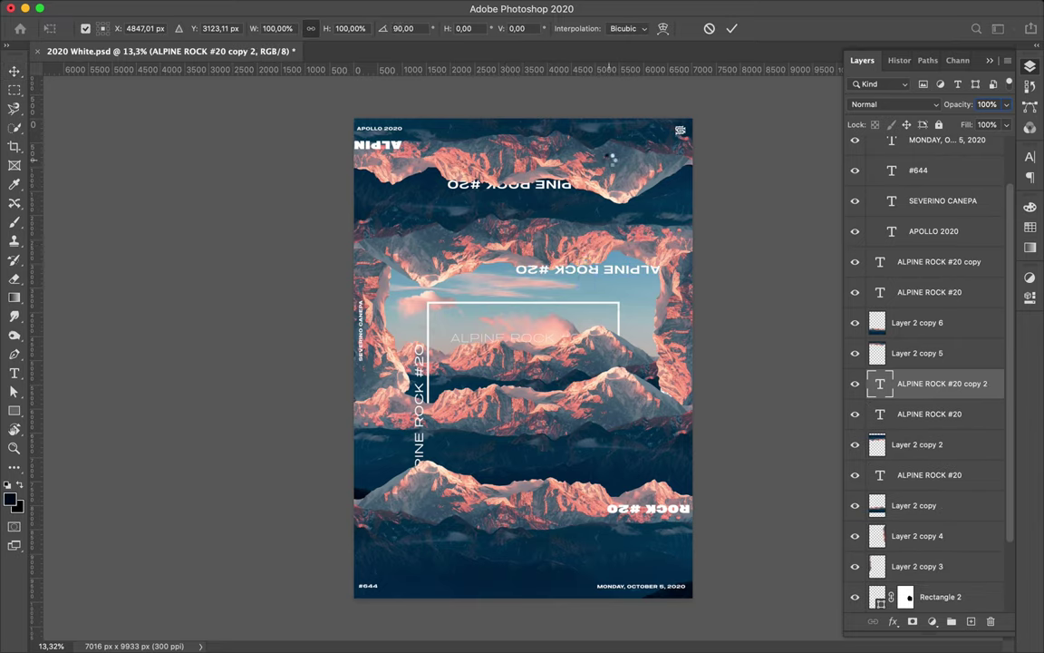
pyautogui.press('Return')
pyautogui.moveTo(588, 249); pyautogui.dragTo(632, 236)
pyautogui.moveTo(630, 279); pyautogui.dragTo(629, 280)
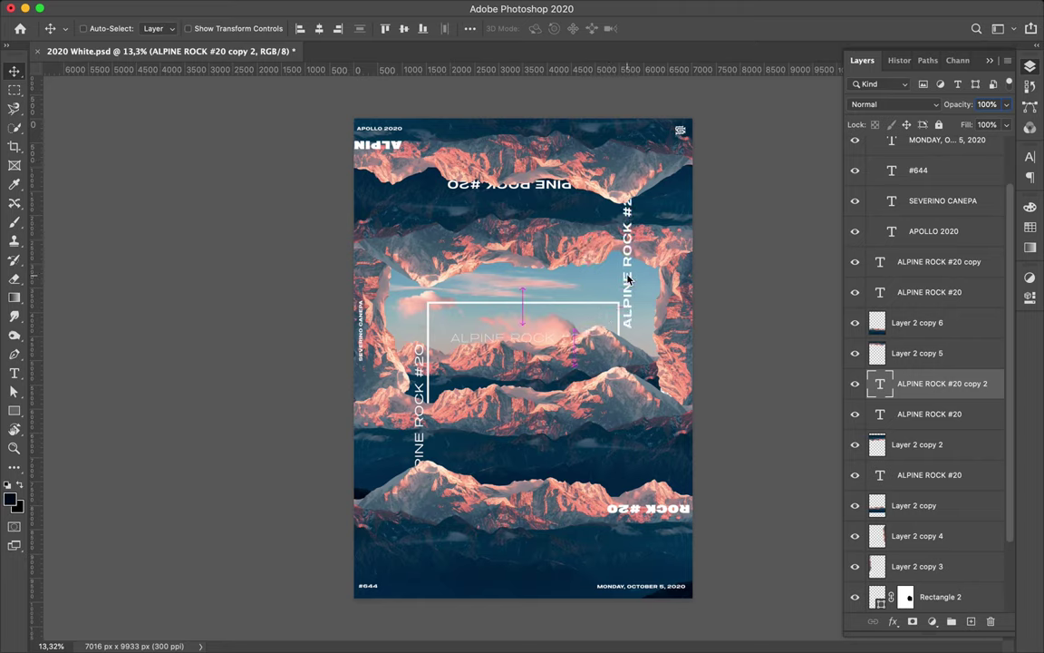
# - Set the vertical copy to Expanded SemiBold and move the ROCK #20 text lower
pyautogui.click(1030, 157)
pyautogui.click(979, 175)
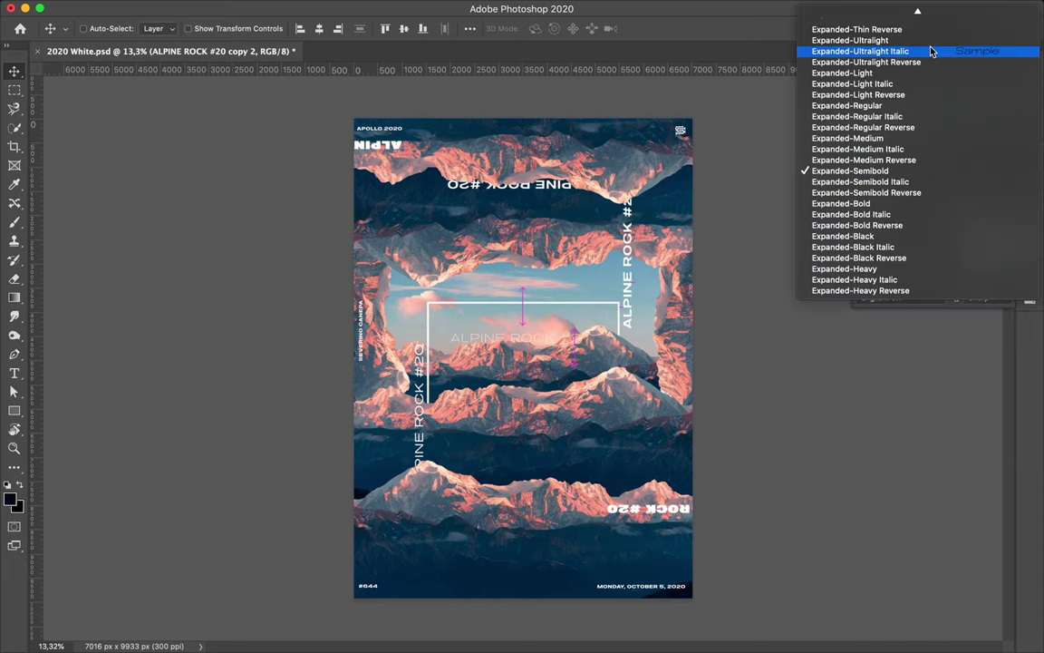
pyautogui.click(926, 187)
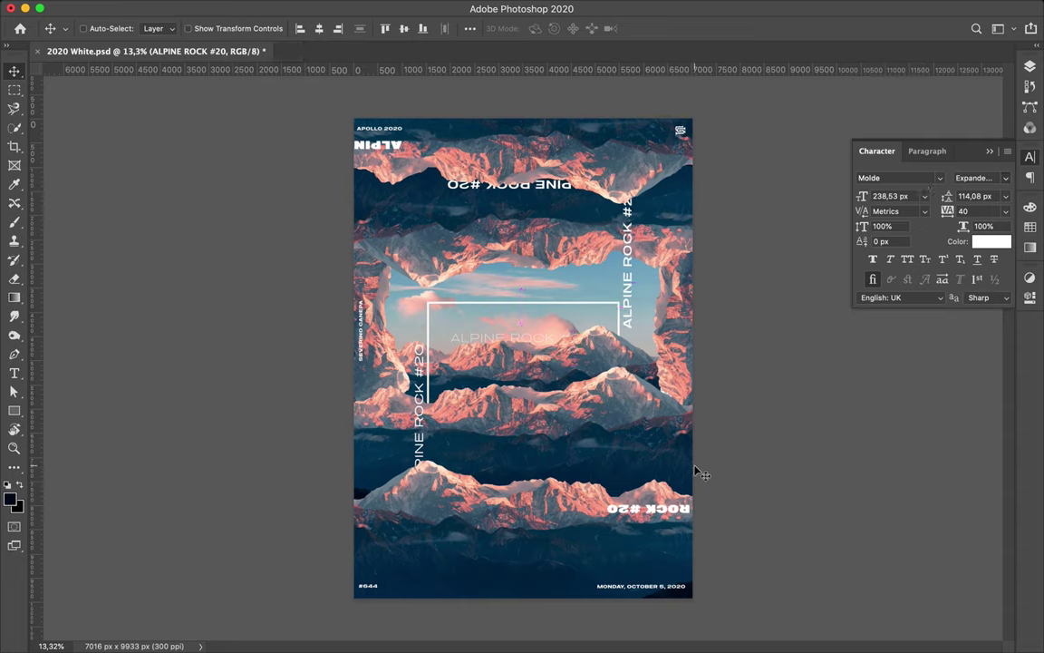
pyautogui.press('ctrl')
pyautogui.click(997, 177)
pyautogui.click(1002, 205)
pyautogui.moveTo(686, 515); pyautogui.dragTo(686, 543)
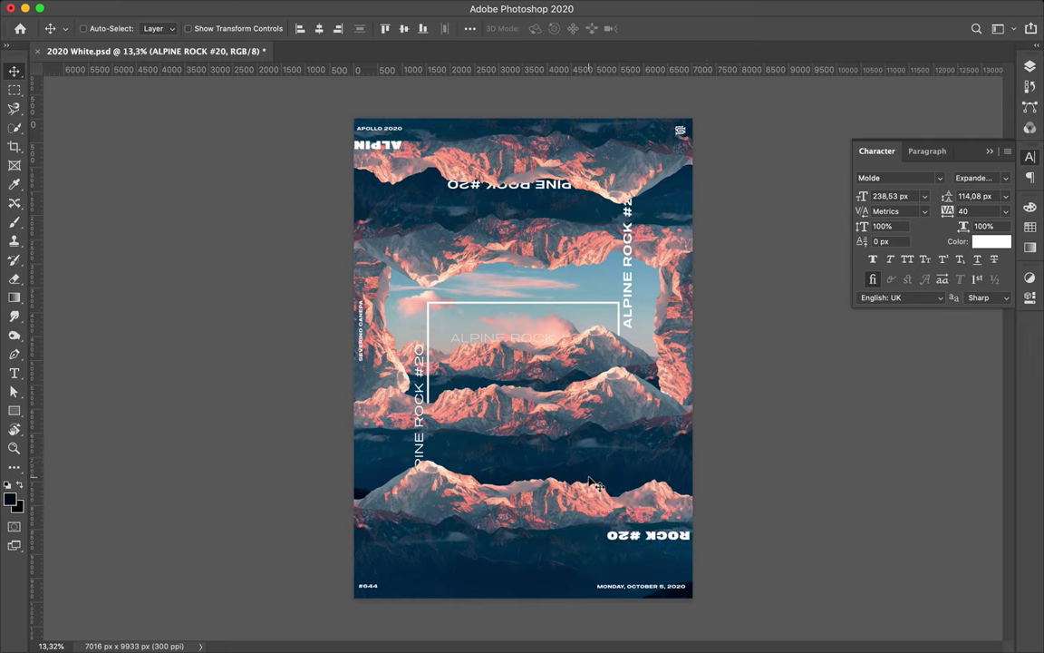
# - Draw a lower-right rectangle with a 130 px stroke and lengthen it upward
pyautogui.press('u')
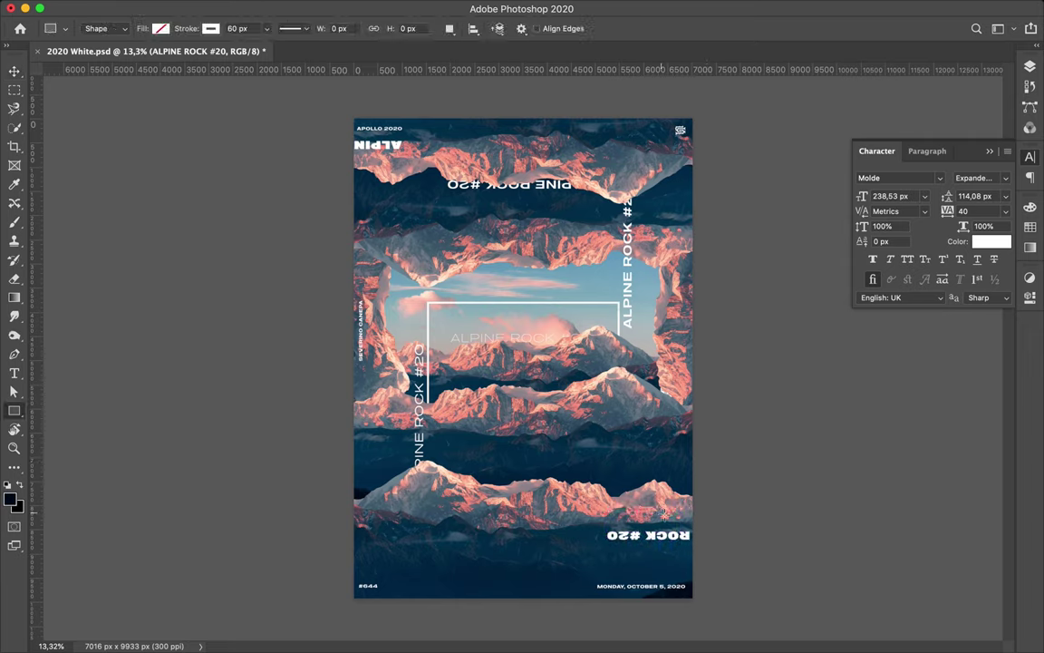
pyautogui.moveTo(666, 472)
pyautogui.mouseDown()
pyautogui.moveTo(548, 517)
pyautogui.moveTo(546, 613)
pyautogui.mouseUp()
pyautogui.press('a')
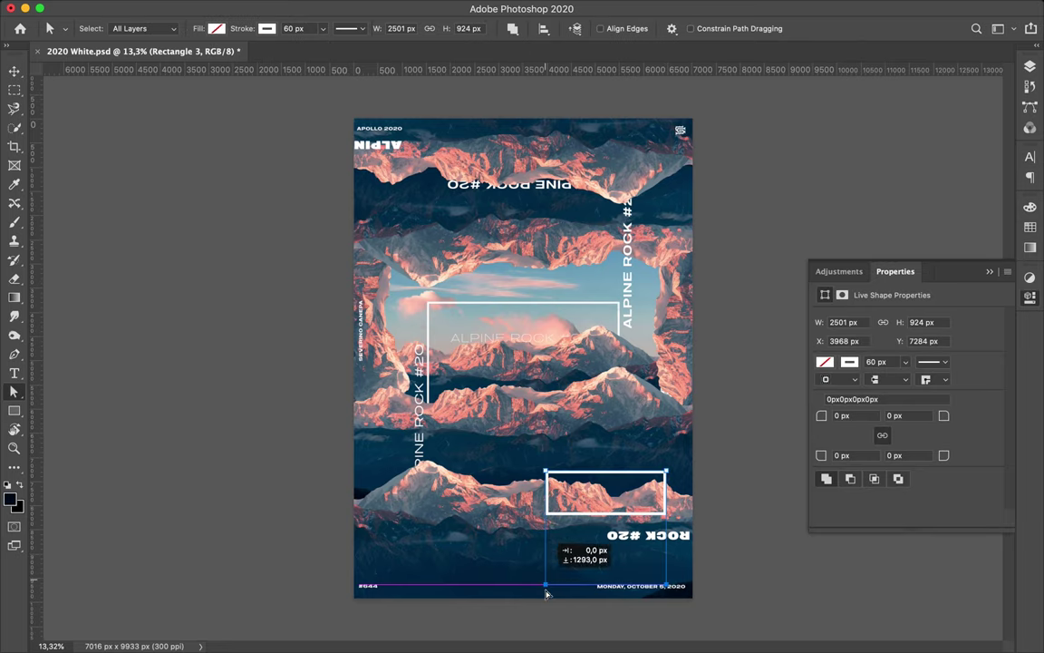
pyautogui.click(292, 28)
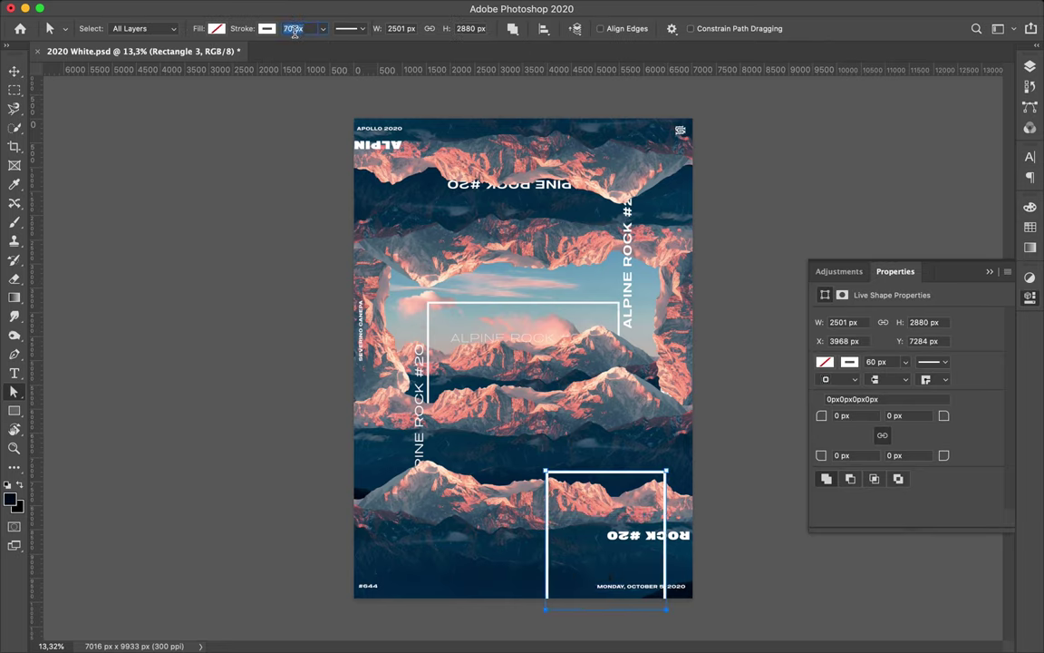
pyautogui.write('130')
pyautogui.press('Return')
pyautogui.moveTo(667, 483); pyautogui.dragTo(667, 472)
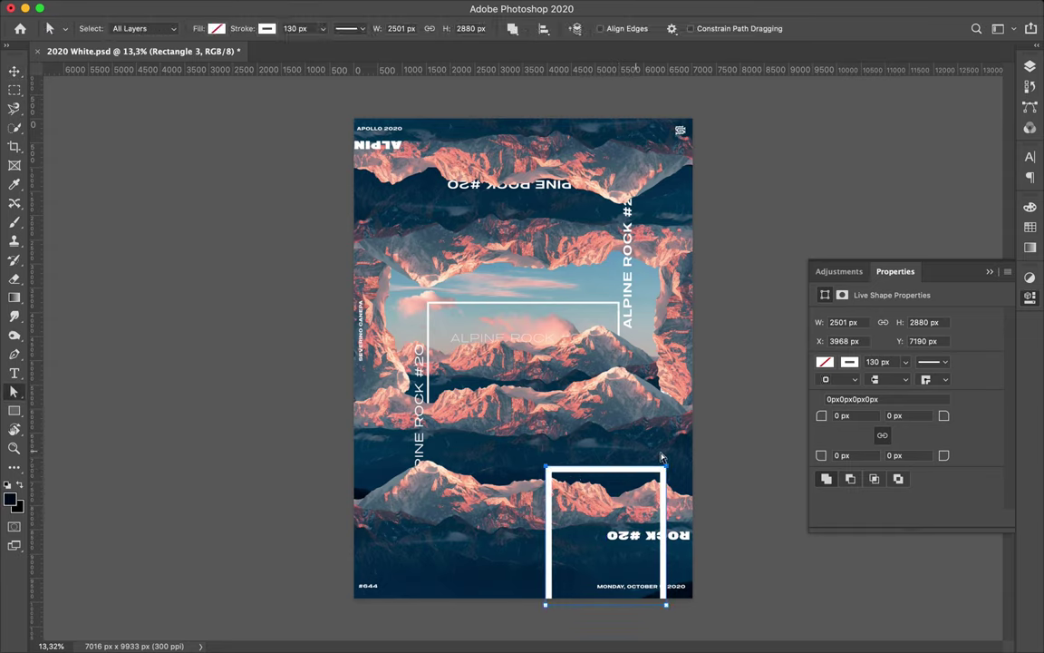
pyautogui.moveTo(663, 468); pyautogui.dragTo(663, 459)
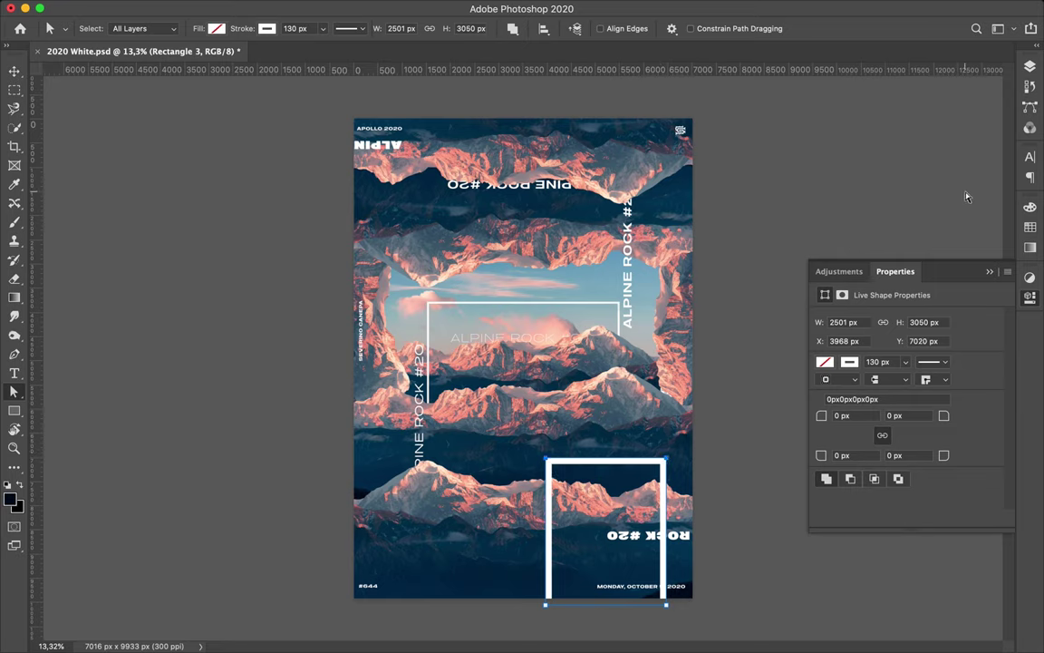
# - Add a mask to Rectangle 3 and paint it using the Layer 2 copy 6 ridge selection
pyautogui.click(1033, 65)
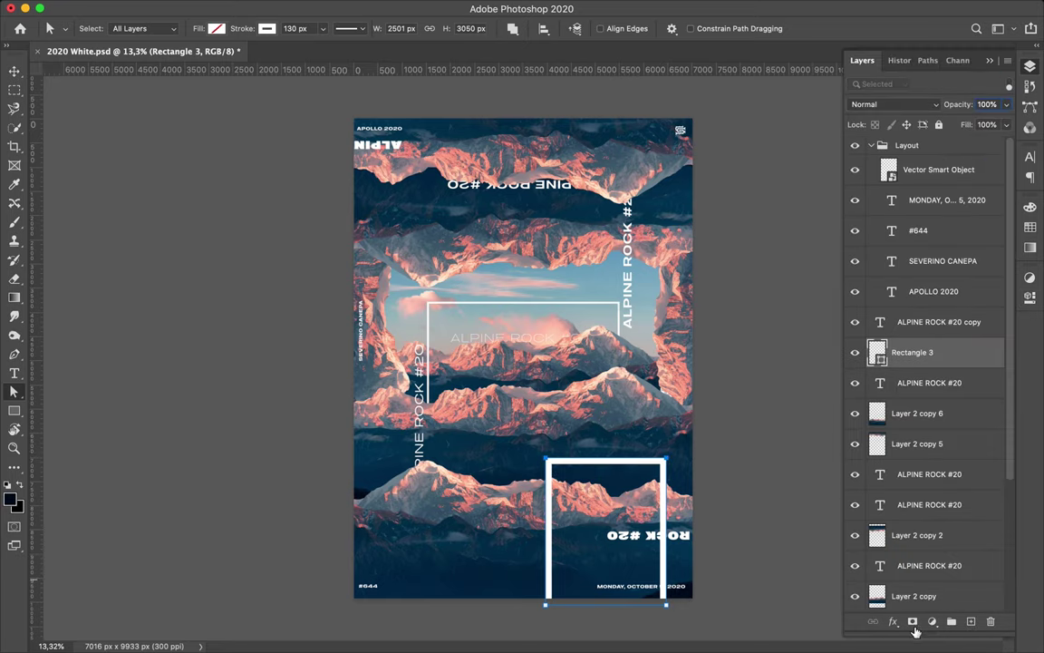
pyautogui.click(913, 622)
pyautogui.press('v')
pyautogui.click(917, 413)
pyautogui.keyDown('ctrl'); pyautogui.click(877, 413); pyautogui.keyUp('ctrl')
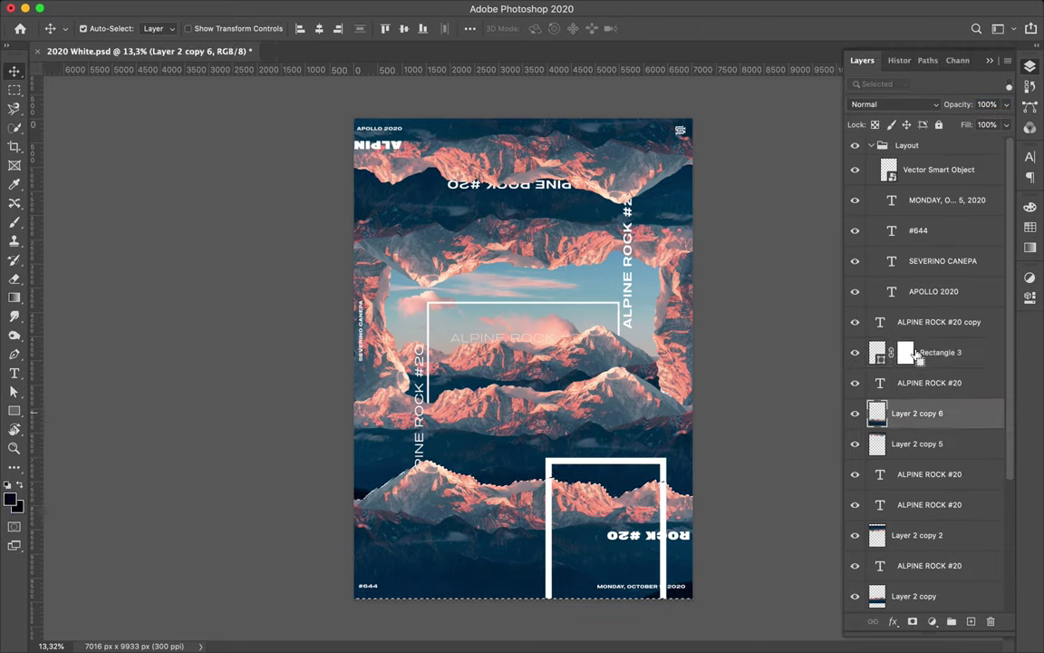
pyautogui.click(911, 354)
pyautogui.press('b')
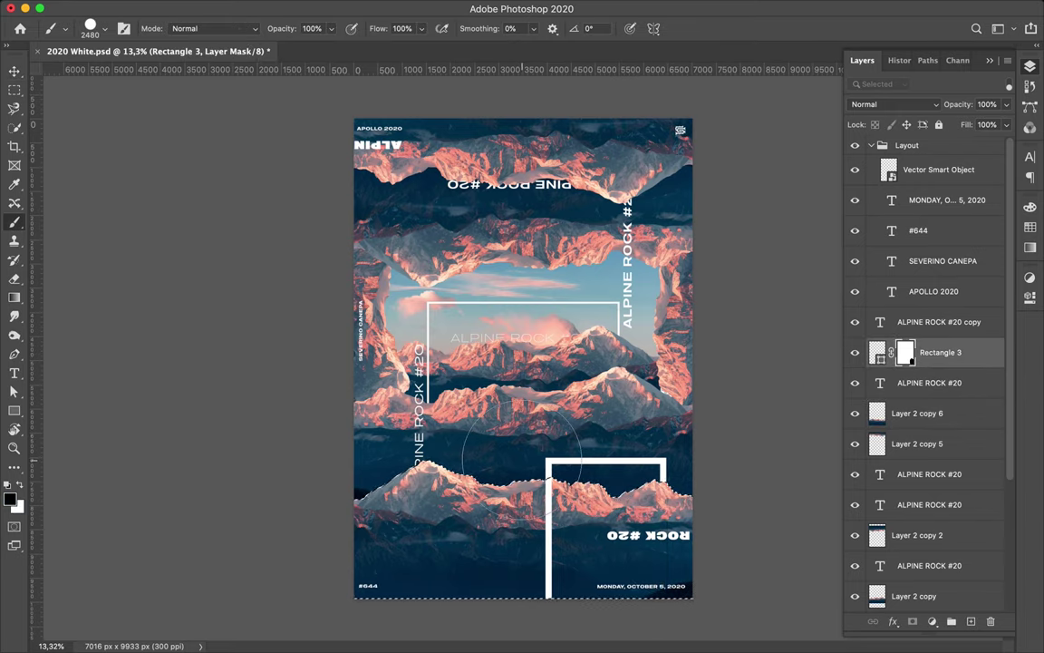
pyautogui.press('v')
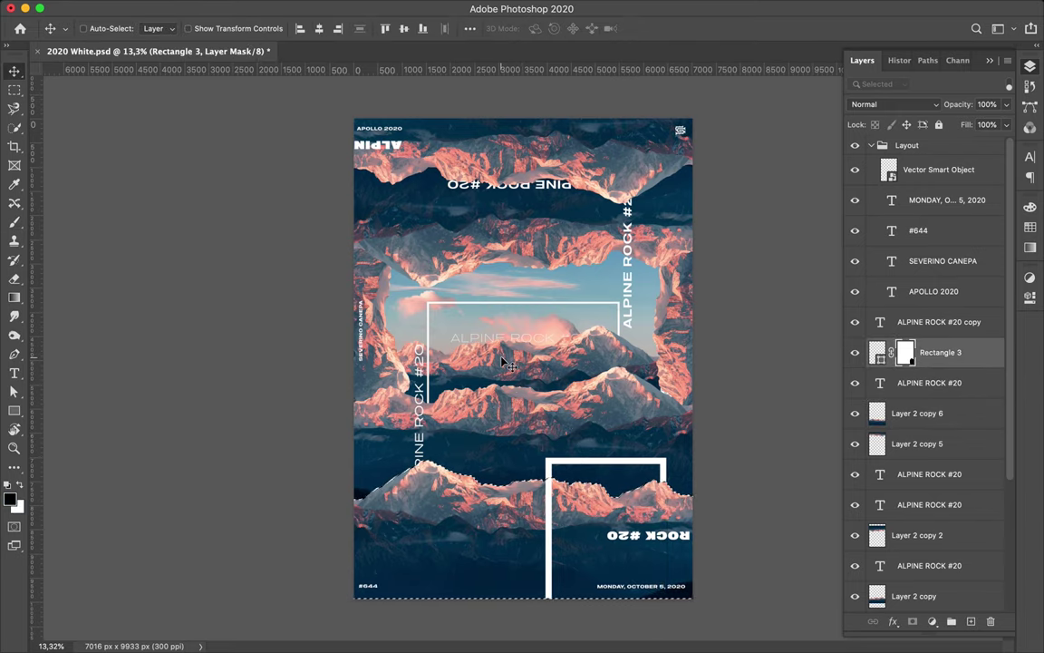
pyautogui.hotkey('ctrl', 'd')
# - Draw Rectangle 4 at the top left with a 20 px stroke
pyautogui.press('m')
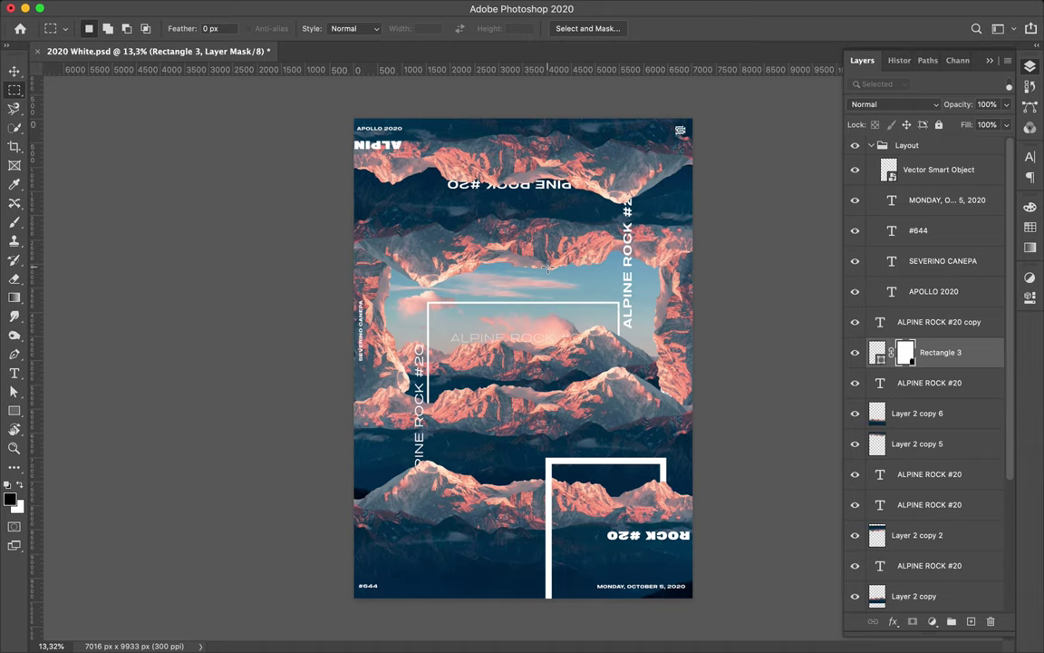
pyautogui.press('u')
pyautogui.moveTo(336, 151); pyautogui.dragTo(440, 291)
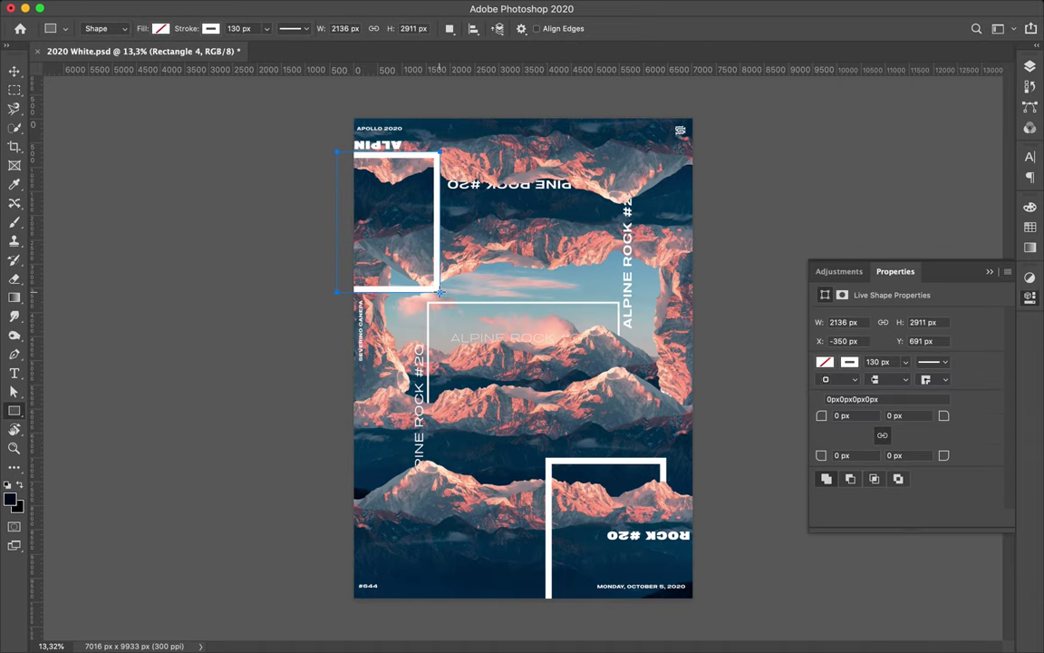
pyautogui.write('a')
pyautogui.write('20')
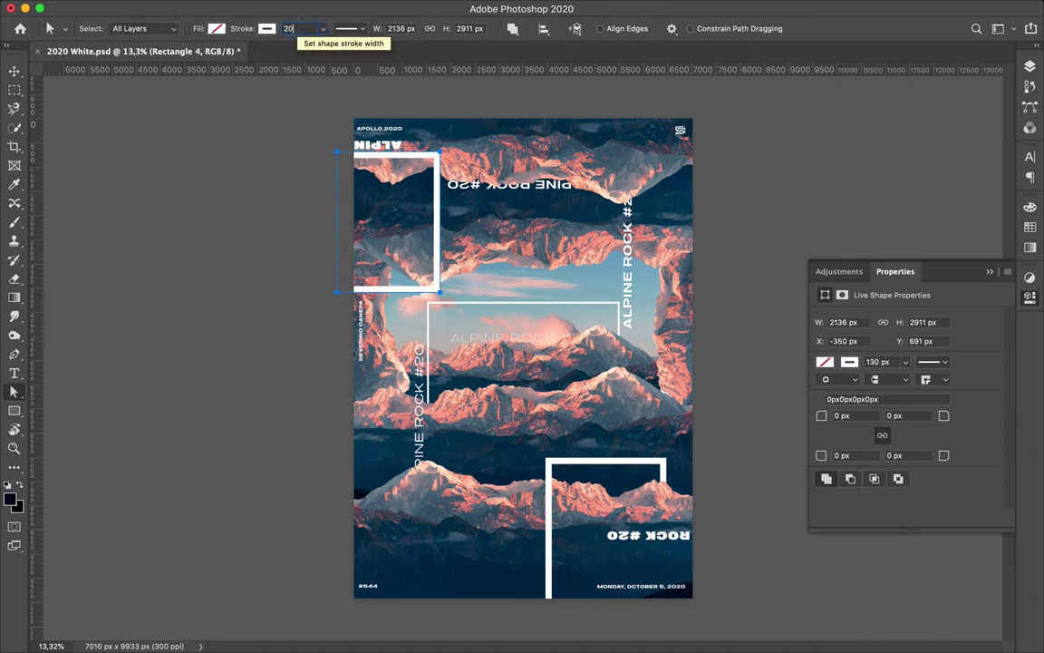
pyautogui.press('Return')
# - Select the Rectangle 4 layer and add a layer mask to it
pyautogui.click(701, 216)
pyautogui.click(1030, 67)
pyautogui.scroll(-5, 971, 260)
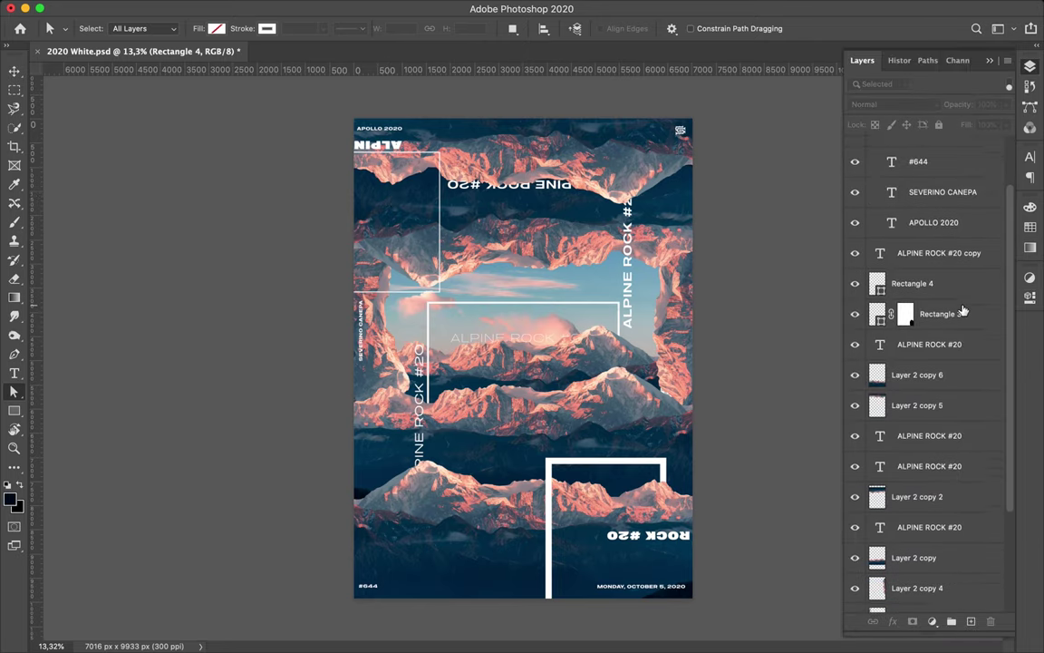
pyautogui.press('v')
pyautogui.click(392, 262)
pyautogui.click(913, 622)
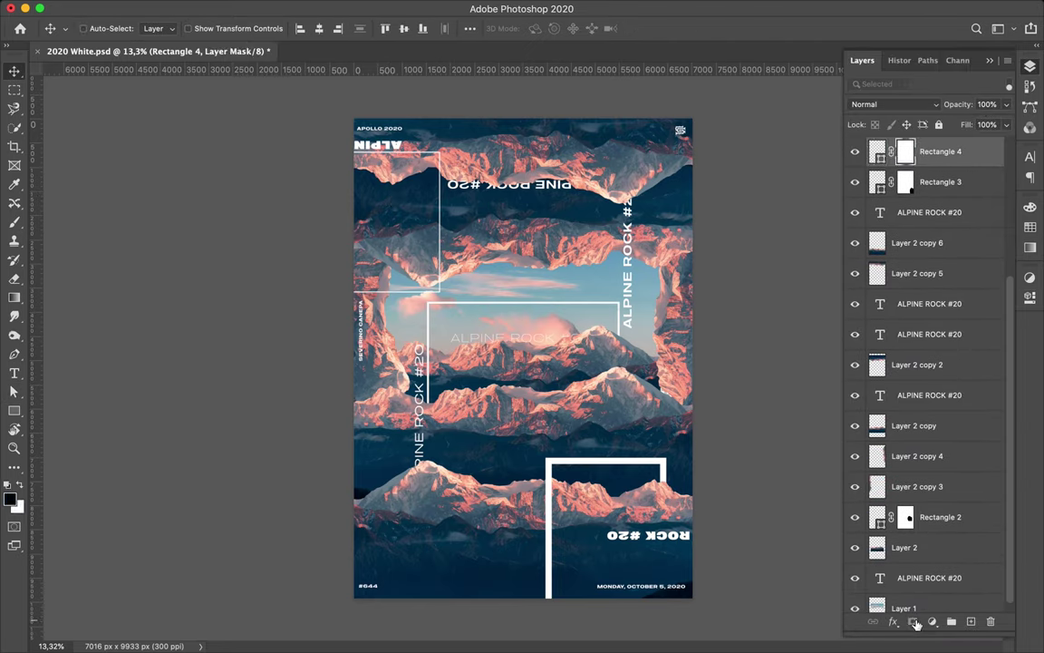
# - Brush out Rectangle 4's mask within the Layer 2 copy 5 ridge selection
pyautogui.click(878, 273)
pyautogui.press('b')
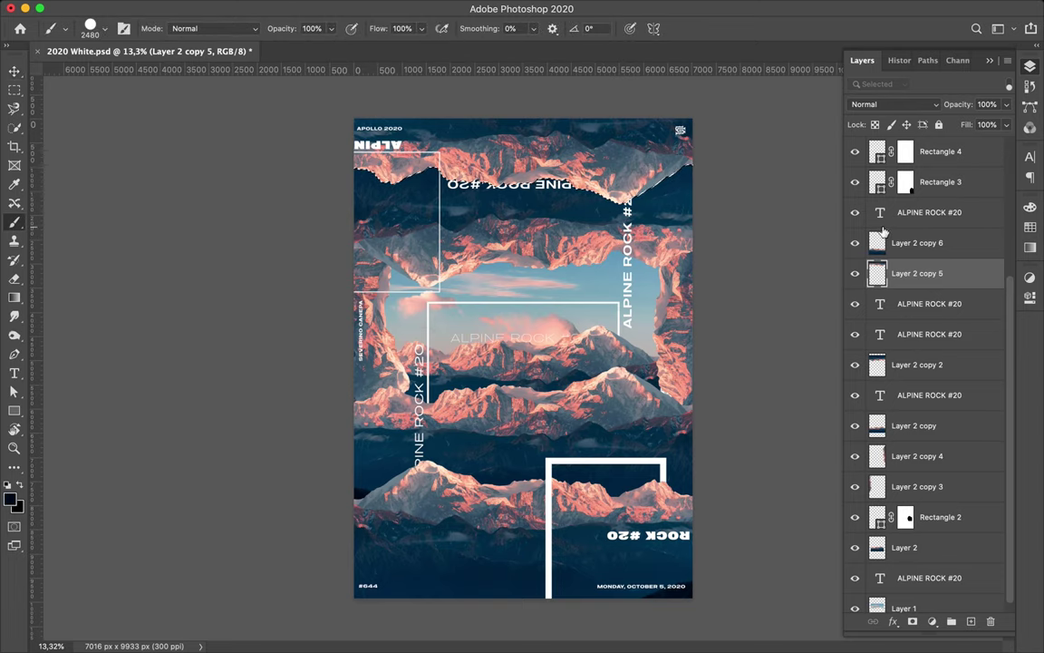
pyautogui.scroll(3, 950, 262)
pyautogui.click(949, 255)
pyautogui.moveTo(453, 154); pyautogui.dragTo(345, 154)
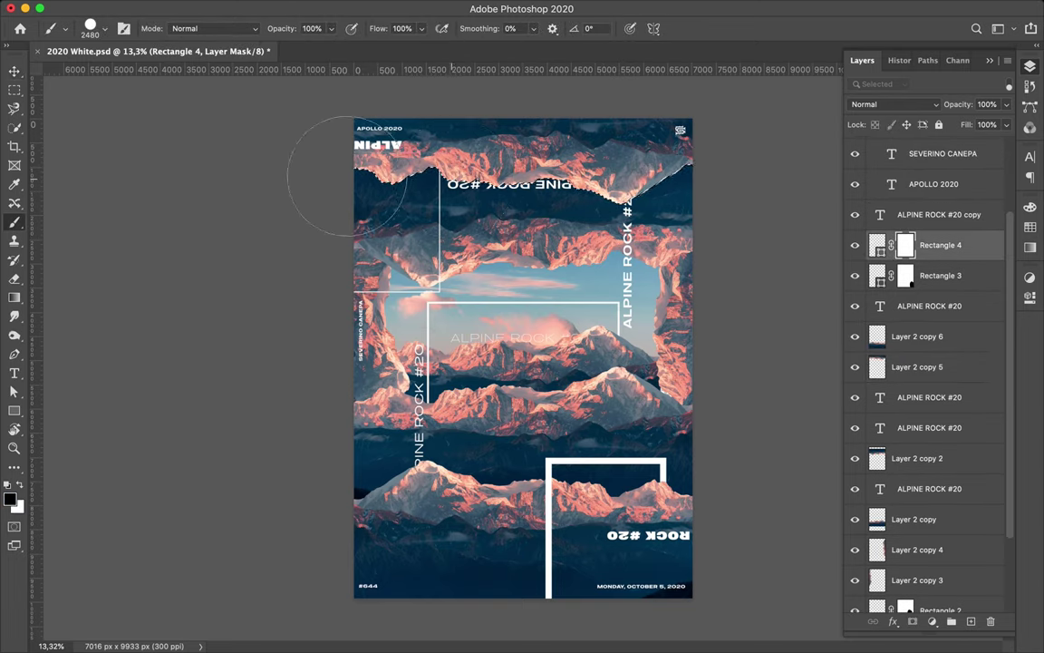
# - Mask Rectangle 4 along the Layer 2 copy 3 ridge selection, then deselect
pyautogui.press('v')
pyautogui.click(918, 580)
pyautogui.press('b')
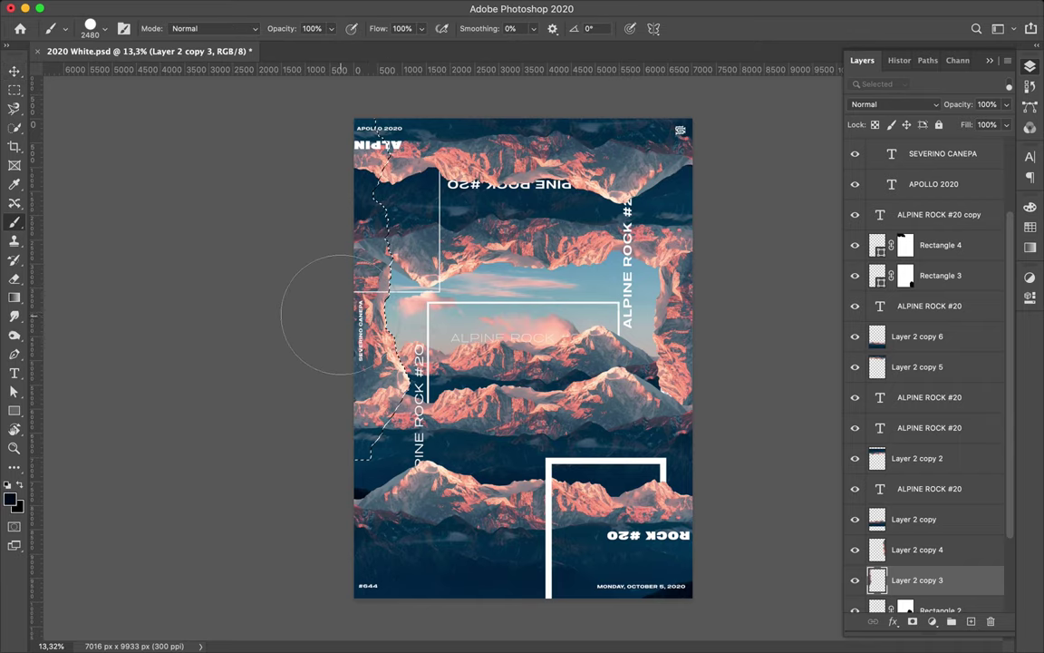
pyautogui.keyDown('super'); pyautogui.click(363, 290); pyautogui.keyUp('super')
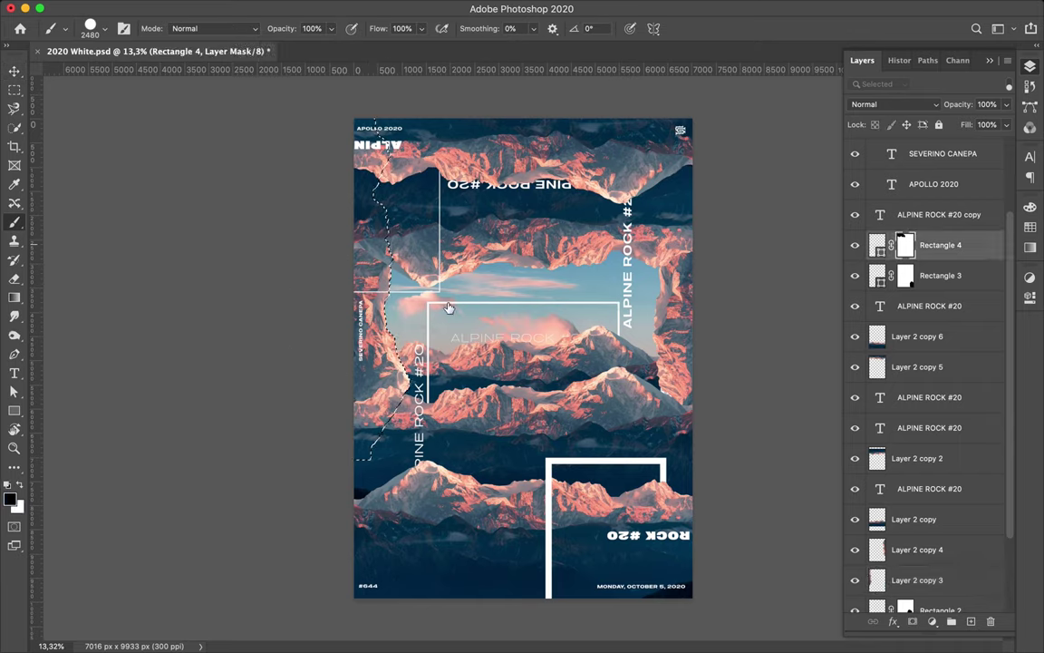
pyautogui.press('m')
pyautogui.press('super+d')
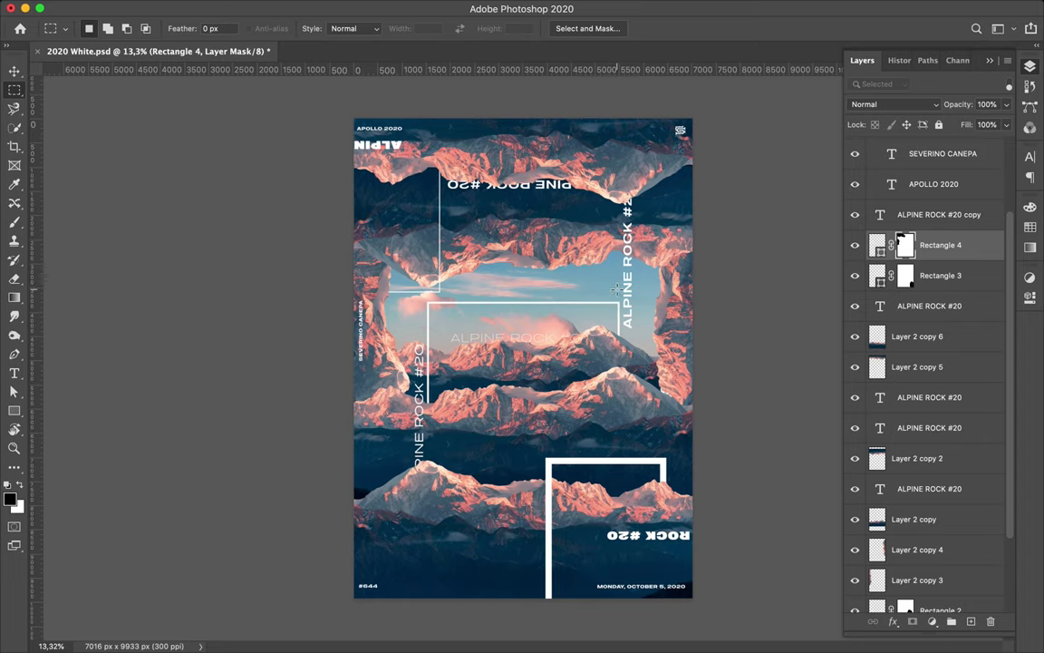
# - Copy a thin strip of the Layer 2 copy 5 ridge onto its own layer and transform it
pyautogui.keyDown('super'); pyautogui.click(544, 173); pyautogui.keyUp('super')
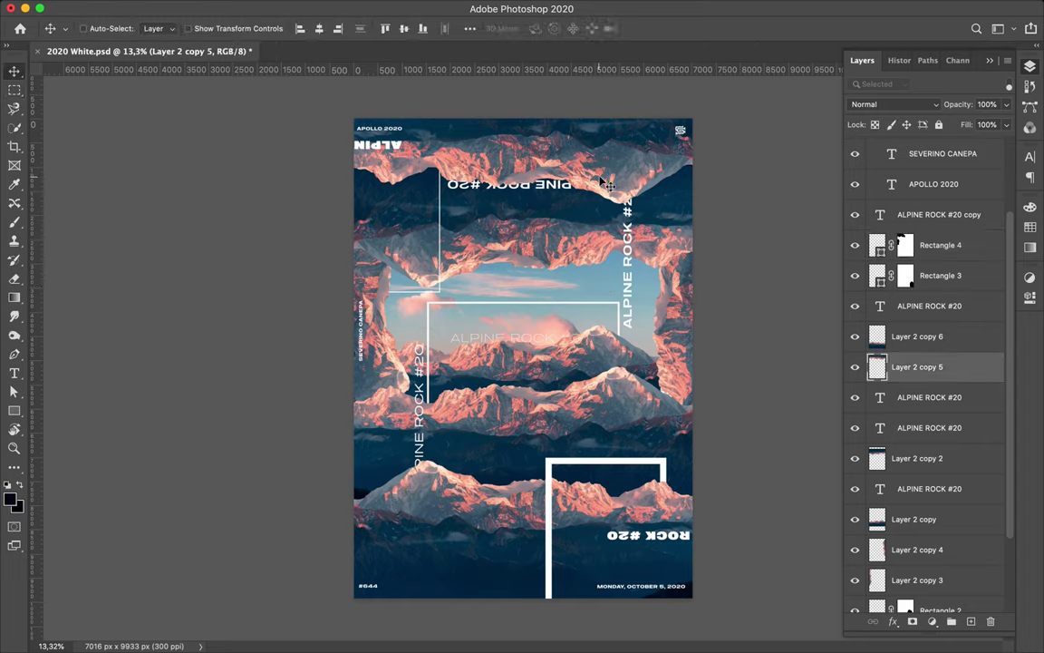
pyautogui.moveTo(565, 162)
pyautogui.mouseDown()
pyautogui.moveTo(603, 168)
pyautogui.moveTo(598, 234)
pyautogui.mouseUp()
pyautogui.press('super+j')
pyautogui.press('super+t')
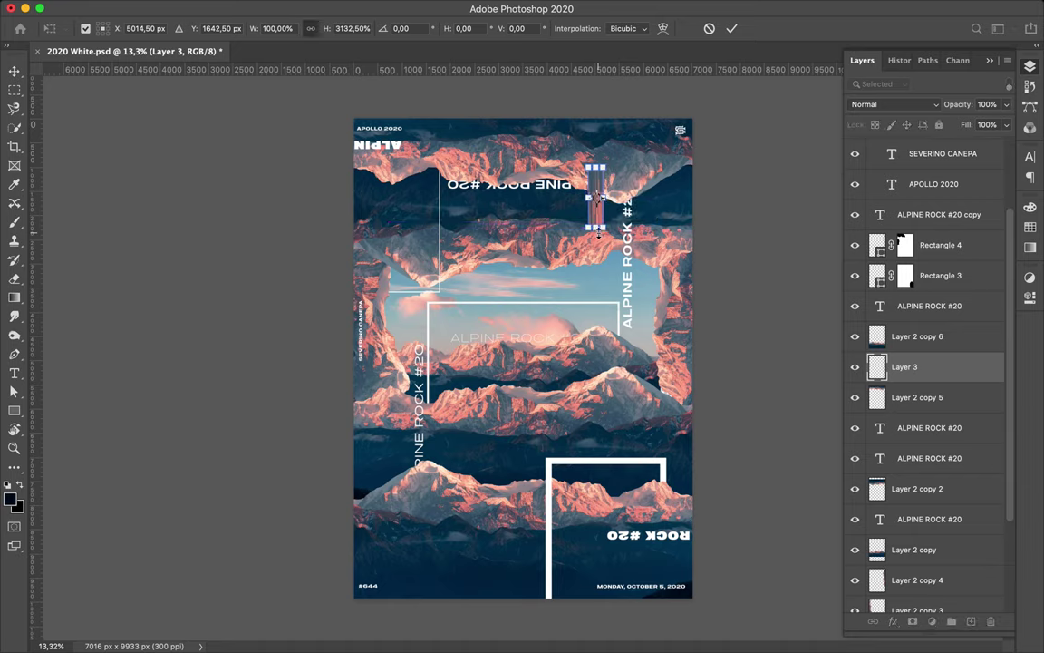
pyautogui.press('Return')
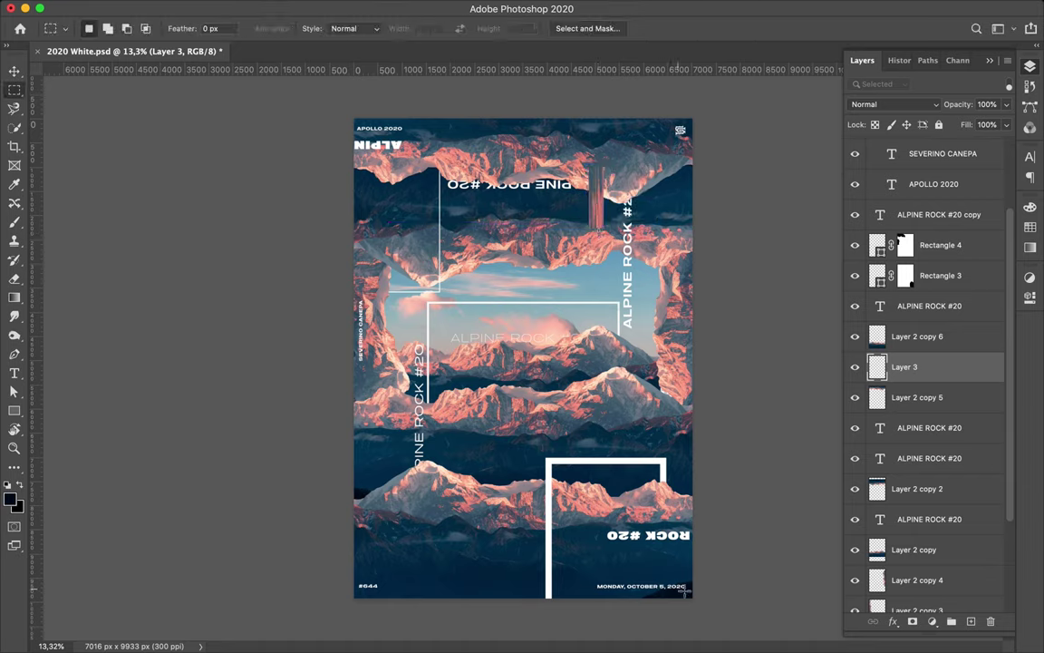
# - Copy a small bottom-right strip to a new layer and stretch it into a tall block
pyautogui.moveTo(693, 589); pyautogui.dragTo(662, 579)
pyautogui.press('super+j')
pyautogui.press('Return')
pyautogui.press('super+j')
pyautogui.press('super+t')
pyautogui.moveTo(678, 578); pyautogui.dragTo(672, 510)
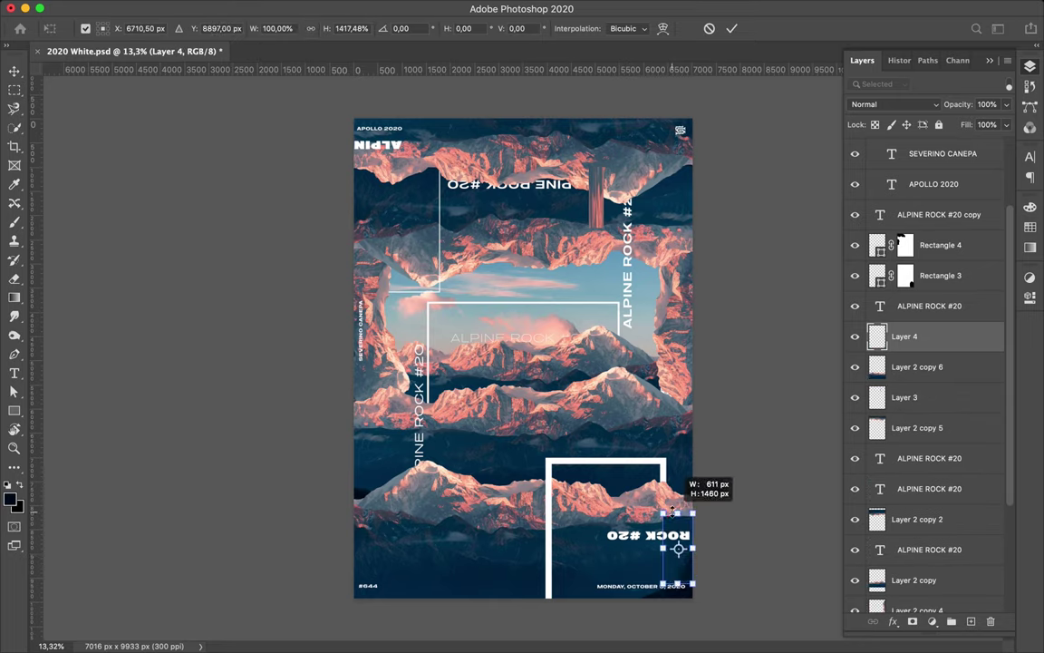
pyautogui.press('Return')
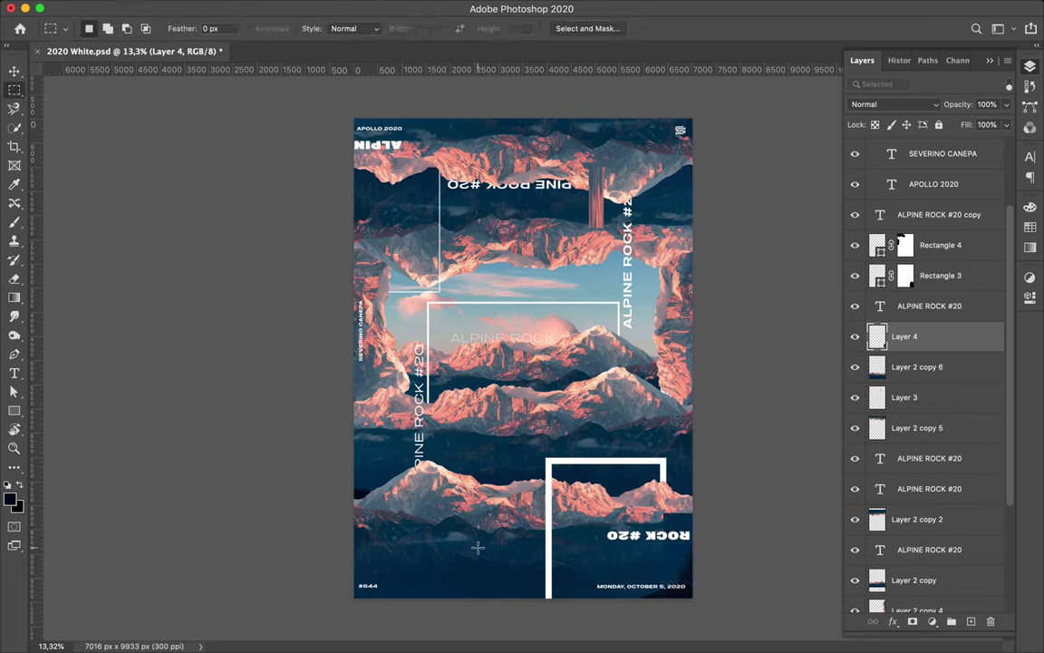
# - Copy another mountain strip into Layer 5 and stretch it upward into a tall bar
pyautogui.moveTo(382, 491); pyautogui.dragTo(351, 449)
pyautogui.press('super+j')
pyautogui.press('Return')
pyautogui.hotkey('alt', '[')
pyautogui.press('super+j')
pyautogui.press('super+t')
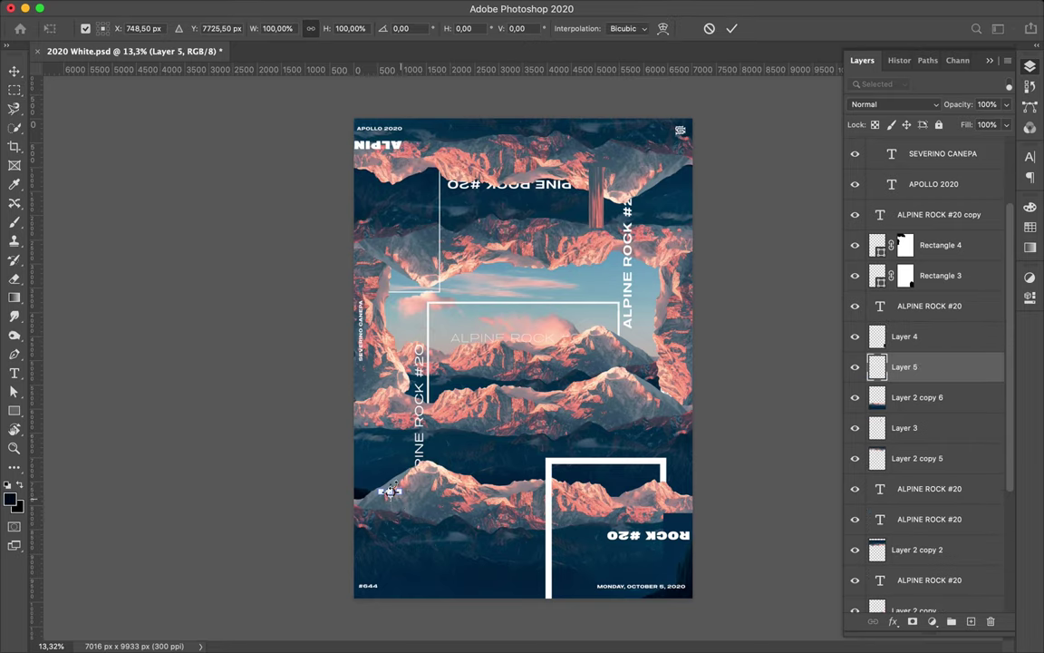
pyautogui.moveTo(389, 464); pyautogui.dragTo(391, 388)
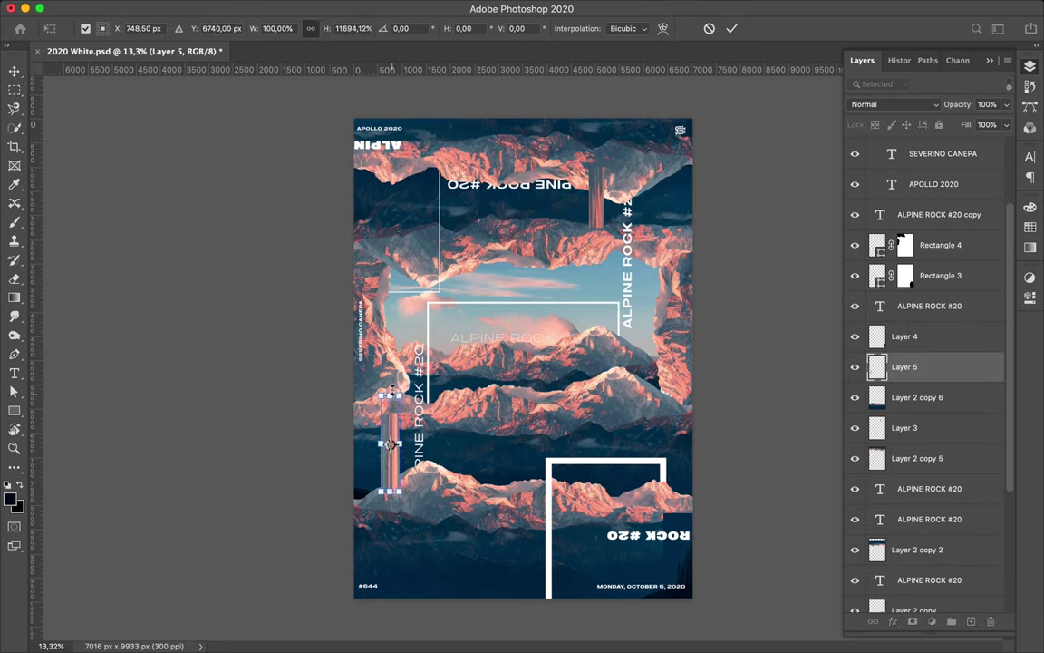
pyautogui.press('Return')
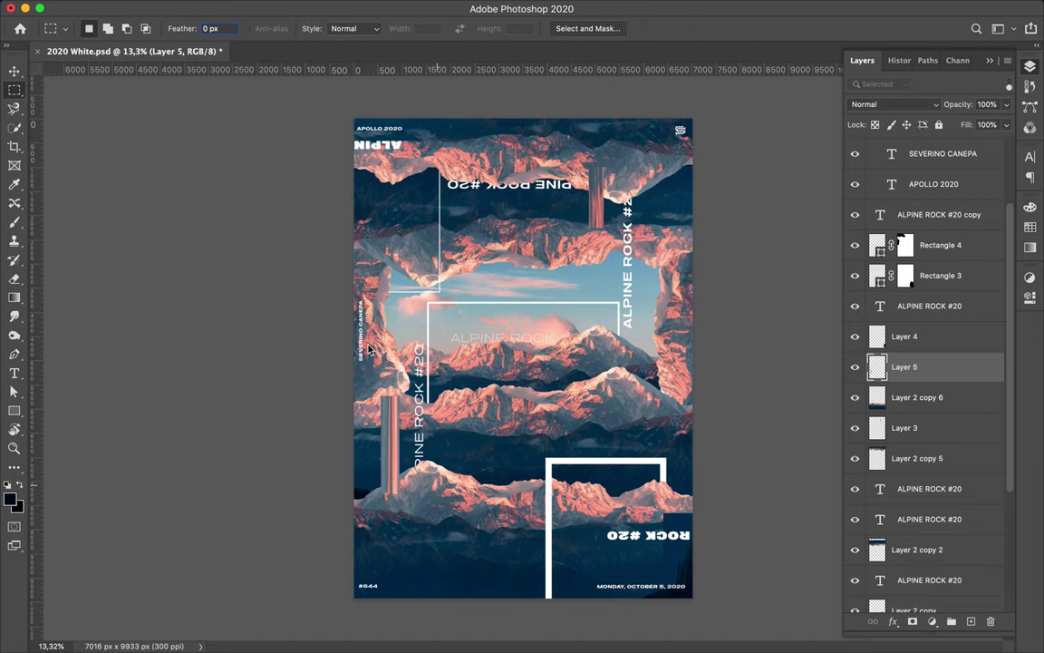
# - Copy a strip from another mountain layer into a widened Layer 6 block, then save
pyautogui.press('Return')
pyautogui.hotkey('alt', ',')
pyautogui.moveTo(367, 328)
pyautogui.mouseDown()
pyautogui.moveTo(370, 390)
pyautogui.moveTo(409, 360)
pyautogui.mouseUp()
pyautogui.hotkey('ctrl', 'j')
pyautogui.hotkey('ctrl', 't')
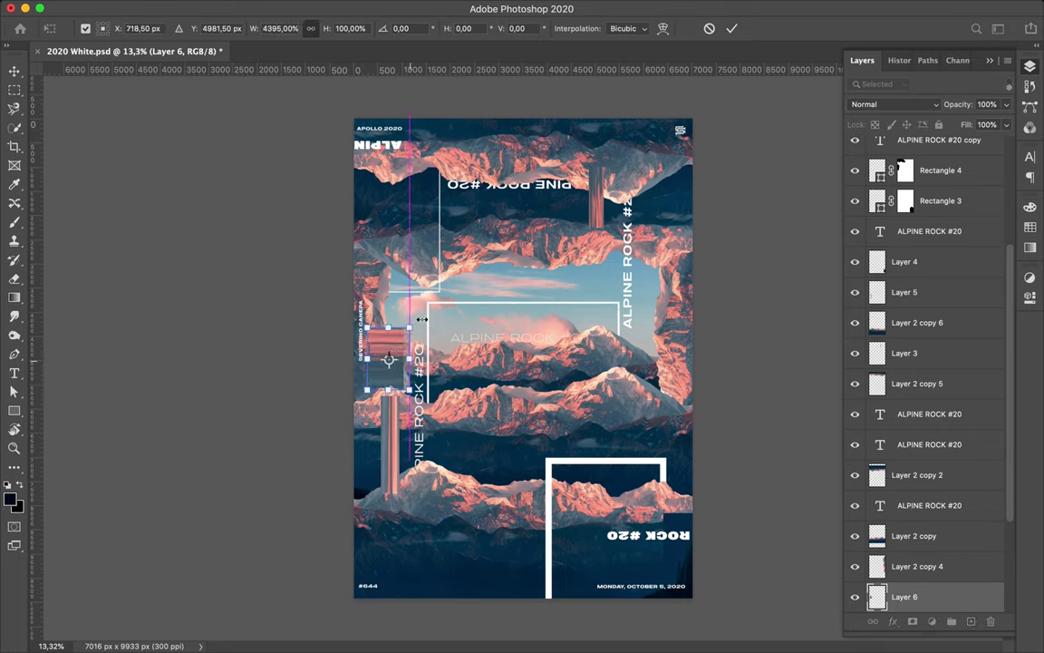
pyautogui.press('Return')
pyautogui.hotkey('ctrl', 's')
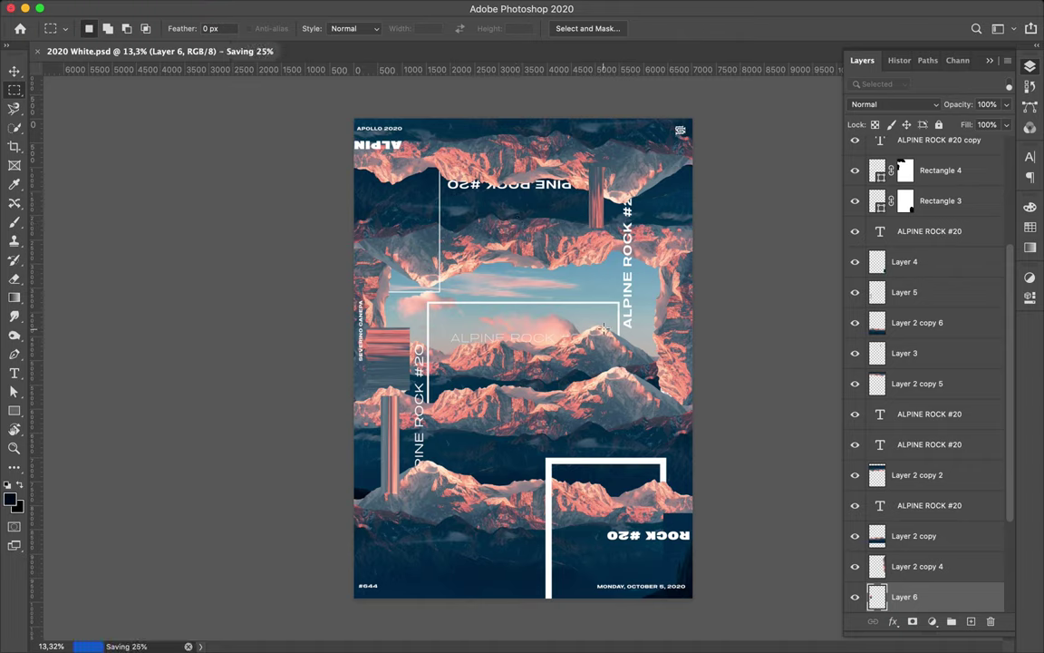
# - Copy a thin strip of Layer 2 and stretch it into a tall pale streak on the central peak
pyautogui.moveTo(587, 327); pyautogui.dragTo(609, 337)
pyautogui.hotkey('alt', '[')
pyautogui.hotkey('alt', '[')
pyautogui.hotkey('alt', '[')
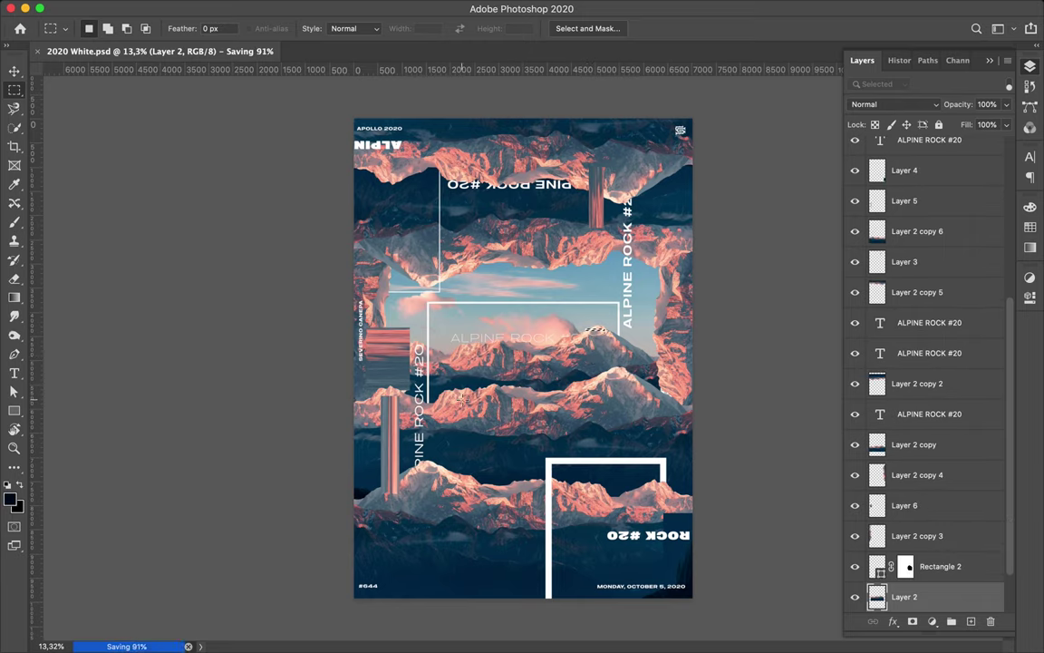
pyautogui.hotkey('ctrl', 'j')
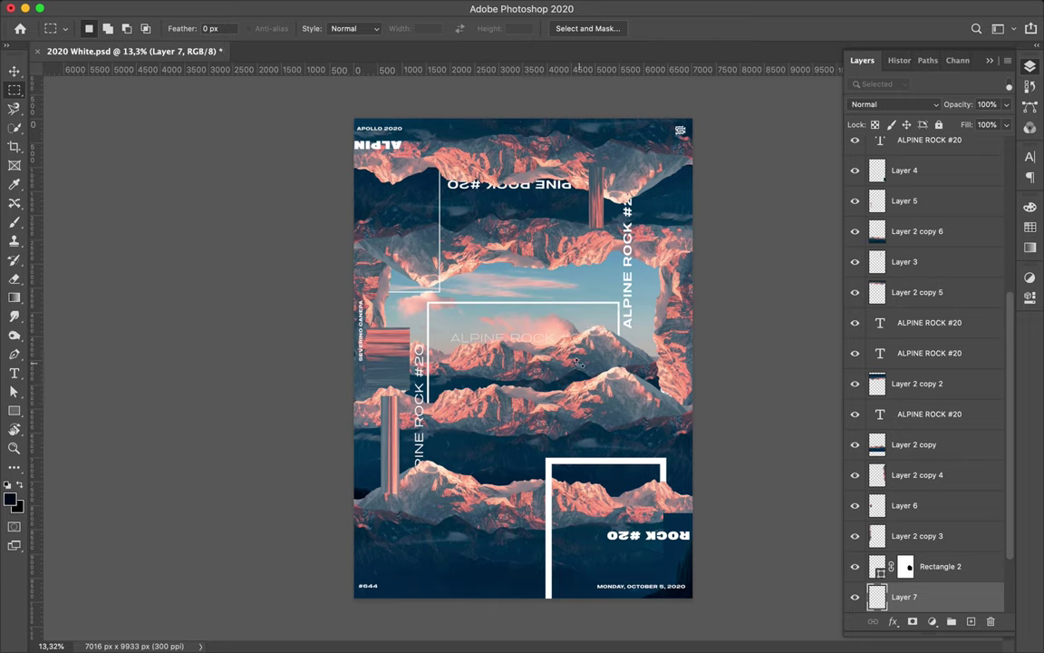
pyautogui.hotkey('ctrl', 't')
pyautogui.moveTo(594, 328); pyautogui.dragTo(594, 288)
pyautogui.press('Return')
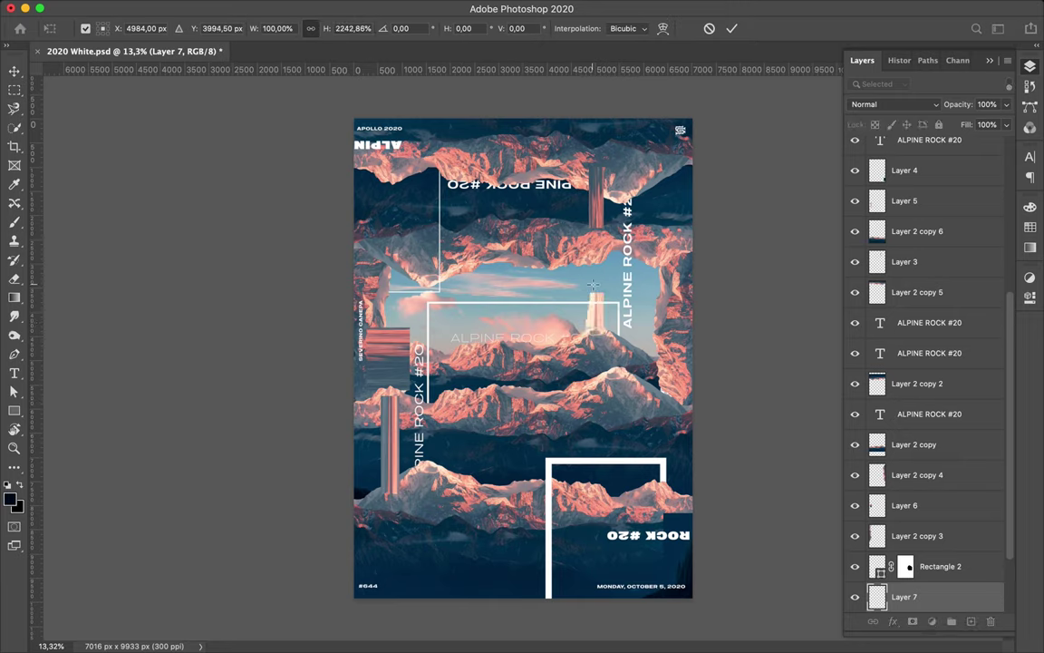
# - Copy a thin strip near the poster bottom from the mountain layer into a stretched Layer 8 block
pyautogui.press('m')
pyautogui.moveTo(439, 544)
pyautogui.mouseDown()
pyautogui.moveTo(482, 545)
pyautogui.moveTo(458, 436)
pyautogui.mouseUp()
pyautogui.hotkey('ctrl', 'j')
pyautogui.click(629, 224)
pyautogui.click(917, 231)
pyautogui.hotkey('ctrl', 'j')
pyautogui.hotkey('ctrl', 't')
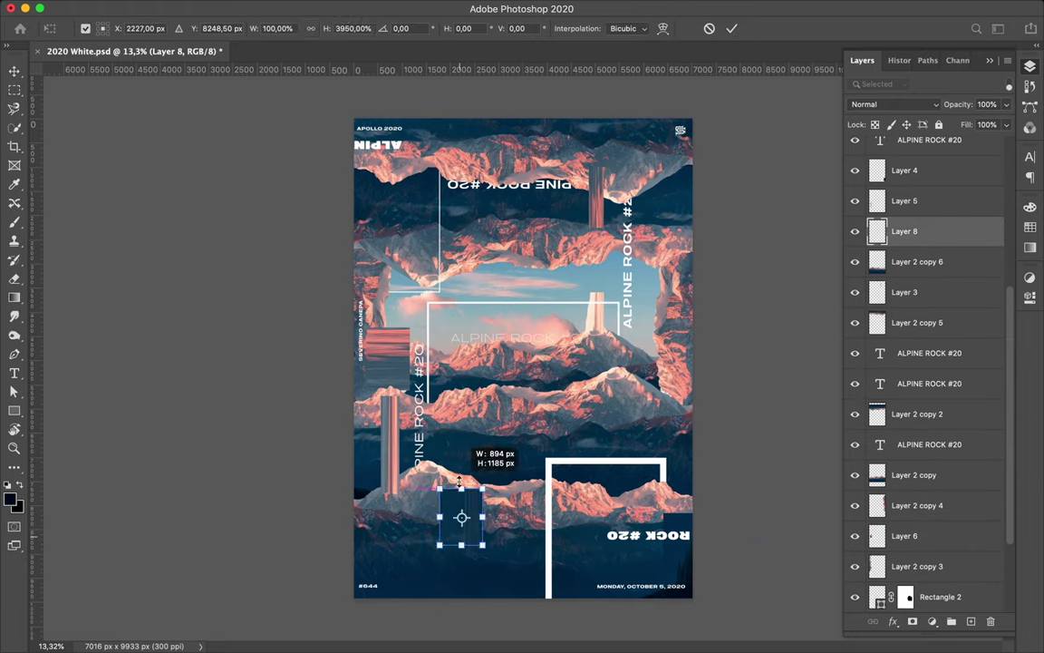
pyautogui.press('Return')
# - Duplicate the block beside the original, widen it, and move Layer 8 copy below Layer 2 copy
pyautogui.press('v')
pyautogui.hotkey('ctrl', 'j')
pyautogui.moveTo(507, 474); pyautogui.dragTo(524, 467)
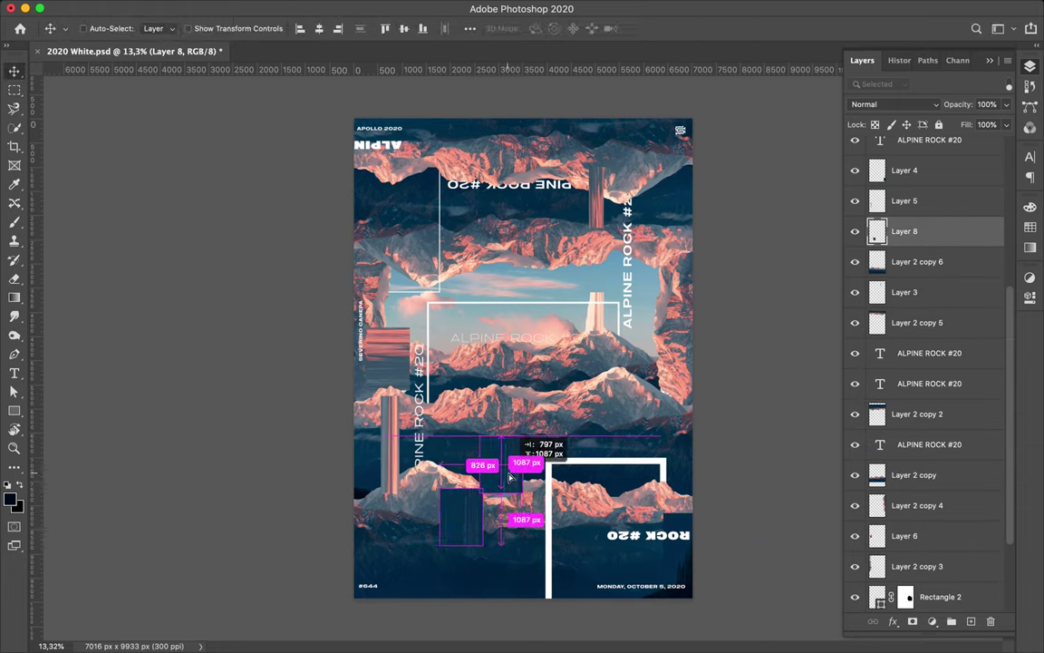
pyautogui.hotkey('ctrl', 't')
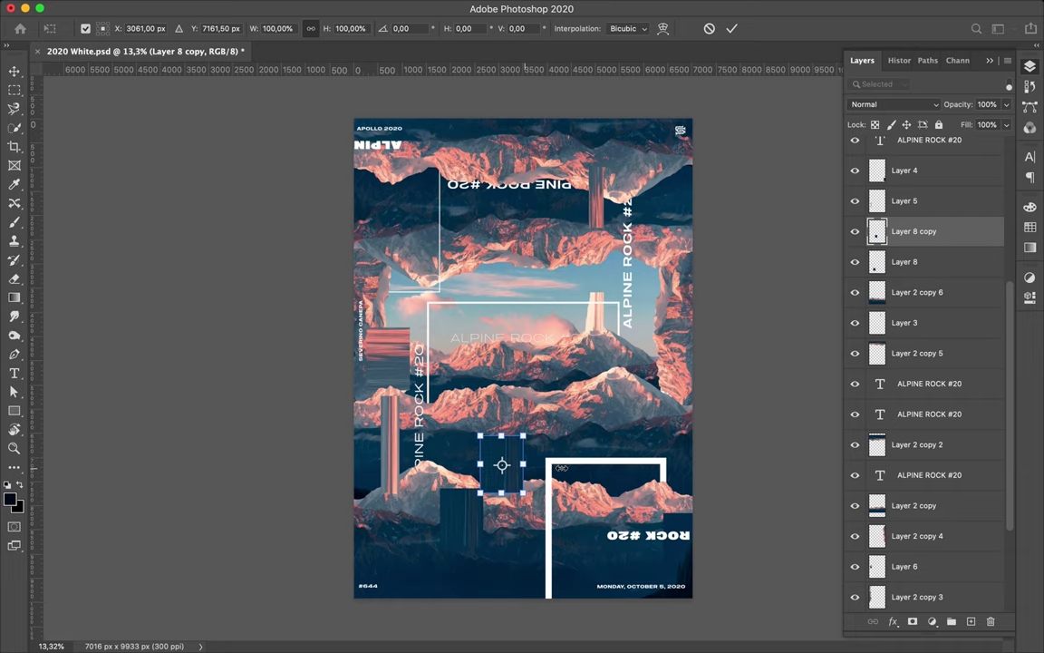
pyautogui.moveTo(523, 464); pyautogui.dragTo(555, 465)
pyautogui.moveTo(913, 231)
pyautogui.mouseDown()
pyautogui.moveTo(902, 514)
pyautogui.moveTo(897, 460)
pyautogui.mouseUp()
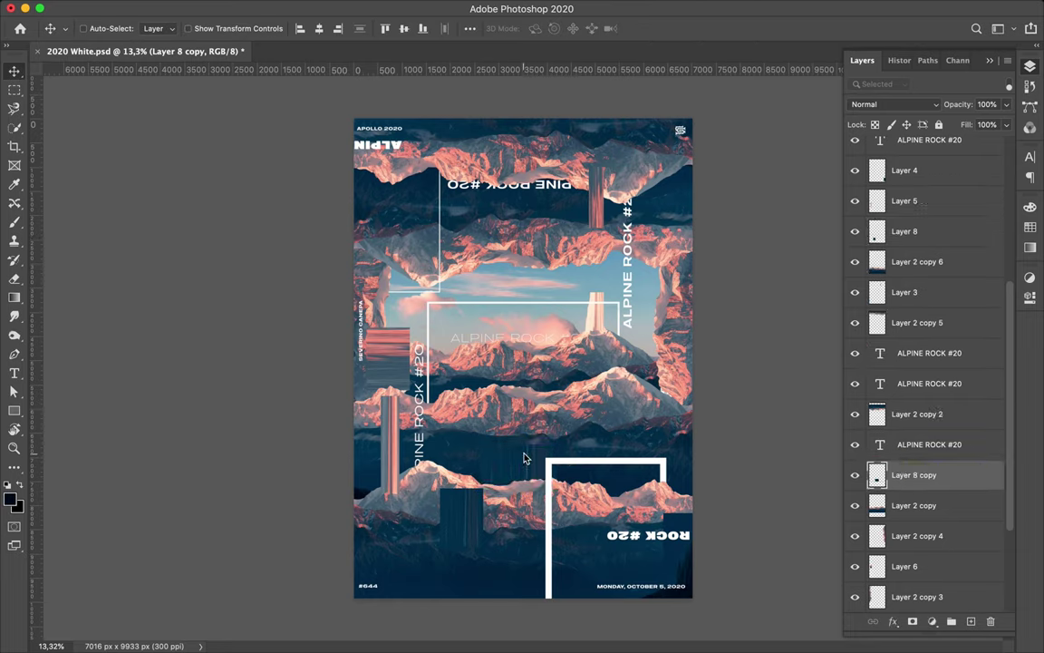
# - Copy a strip near the poster top from Layer 2 copy 2 and stretch it into wide Layer 9
pyautogui.press('m')
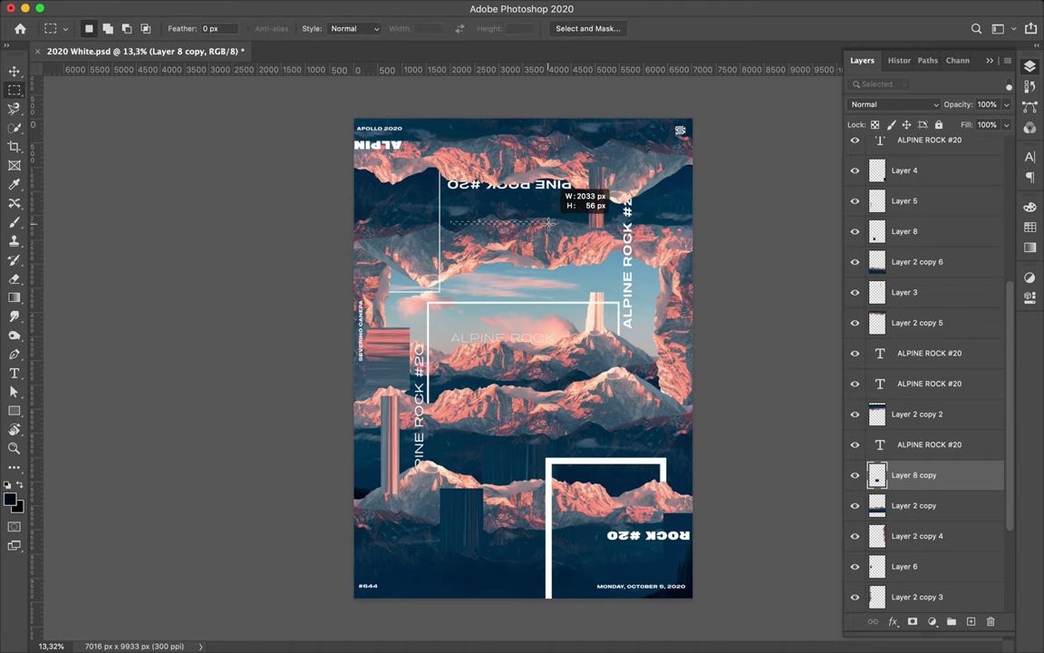
pyautogui.hotkey('ctrl', 'c')
pyautogui.moveTo(450, 220)
pyautogui.mouseDown()
pyautogui.moveTo(550, 223)
pyautogui.moveTo(501, 302)
pyautogui.moveTo(501, 291)
pyautogui.mouseUp()
pyautogui.press('Return')
pyautogui.keyDown('ctrl'); pyautogui.click(573, 254); pyautogui.keyUp('ctrl')
pyautogui.hotkey('ctrl', 'j')
pyautogui.hotkey('ctrl', 't')
pyautogui.press('Return')
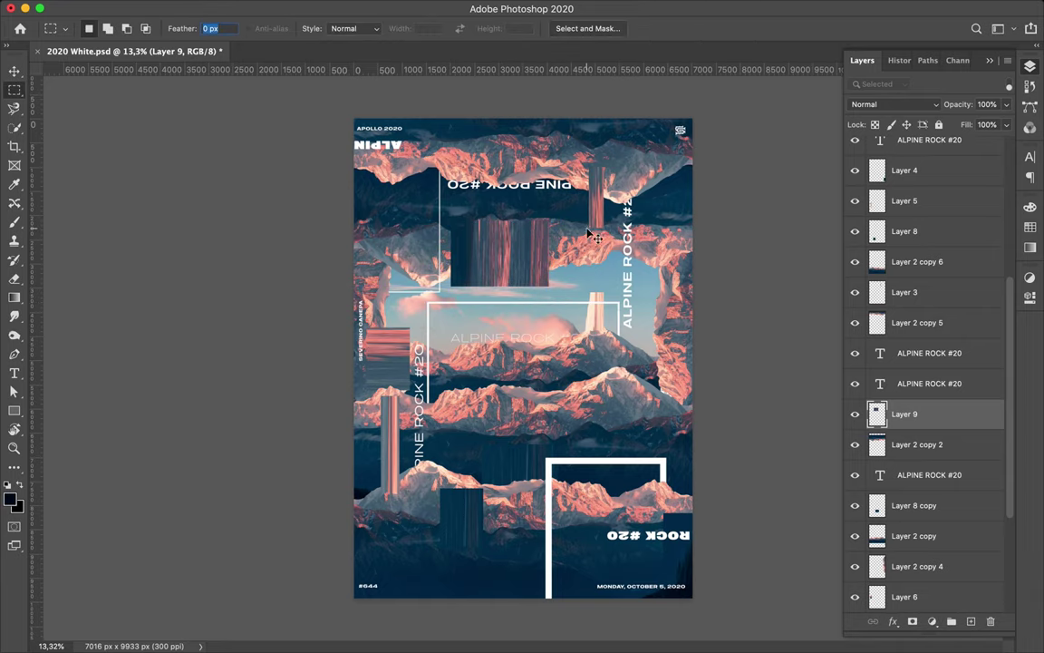
pyautogui.press('v')
pyautogui.keyDown('ctrl'); pyautogui.click(678, 365); pyautogui.keyUp('ctrl')
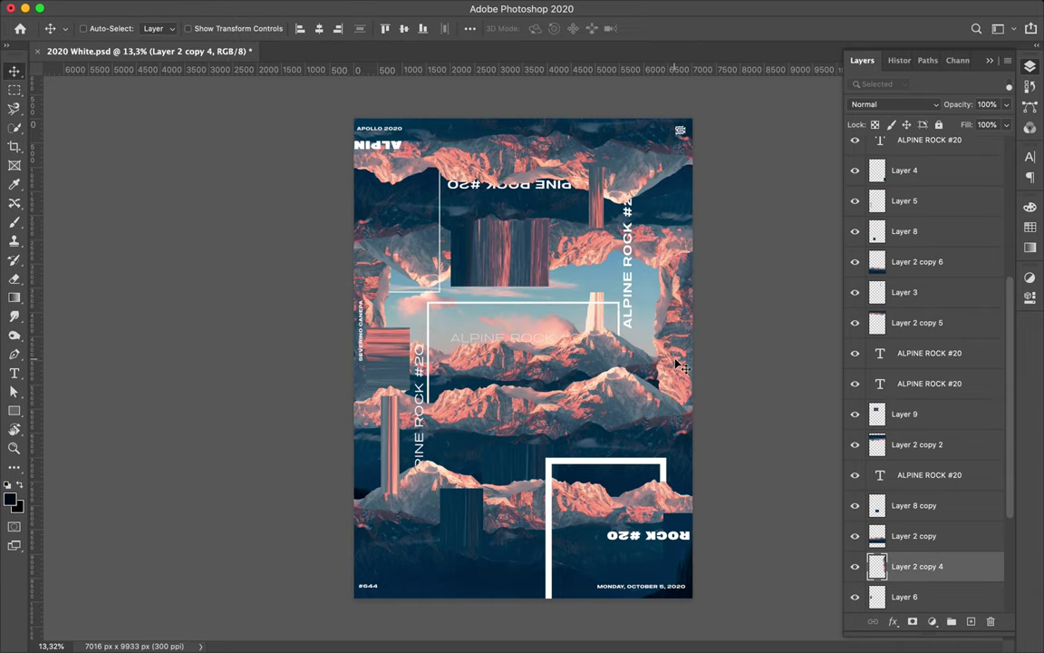
# - Draw a white outline rectangle frame at the poster's right middle
pyautogui.press('u')
pyautogui.moveTo(699, 354); pyautogui.dragTo(577, 418)
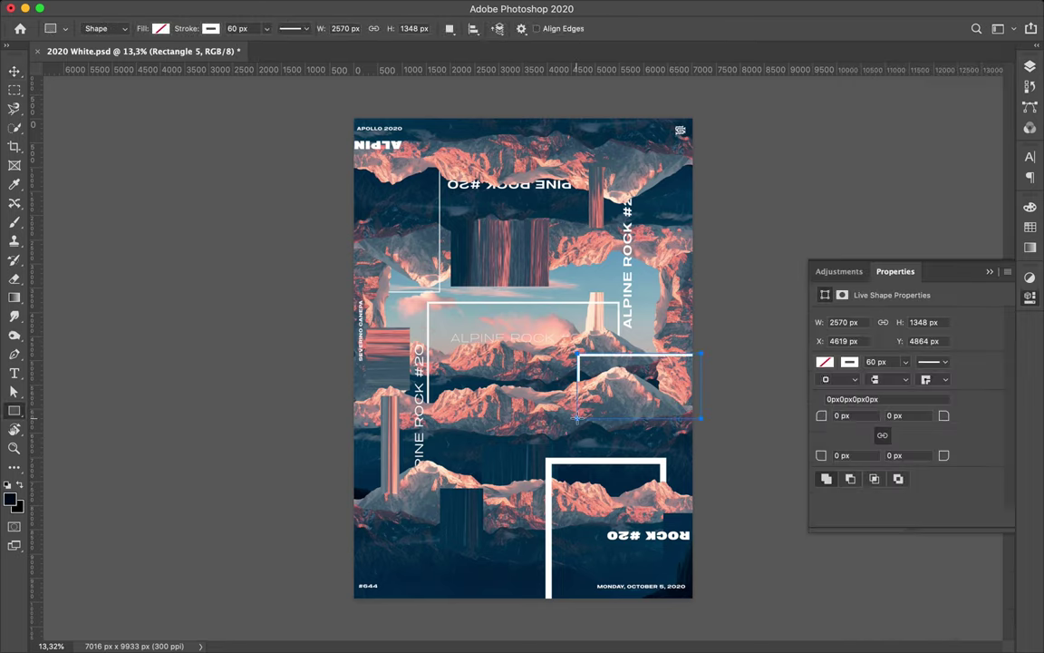
pyautogui.press('v')
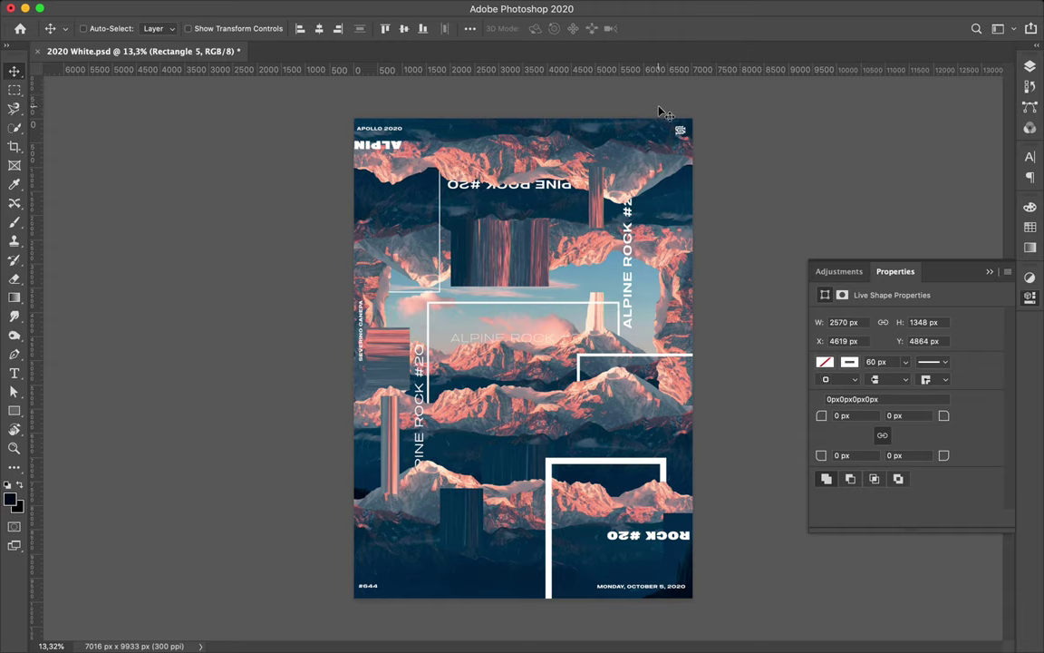
# - Draw a tall narrow white outline frame at the top right and bring back the Layers panel
pyautogui.press('u')
pyautogui.moveTo(645, 111); pyautogui.dragTo(677, 281)
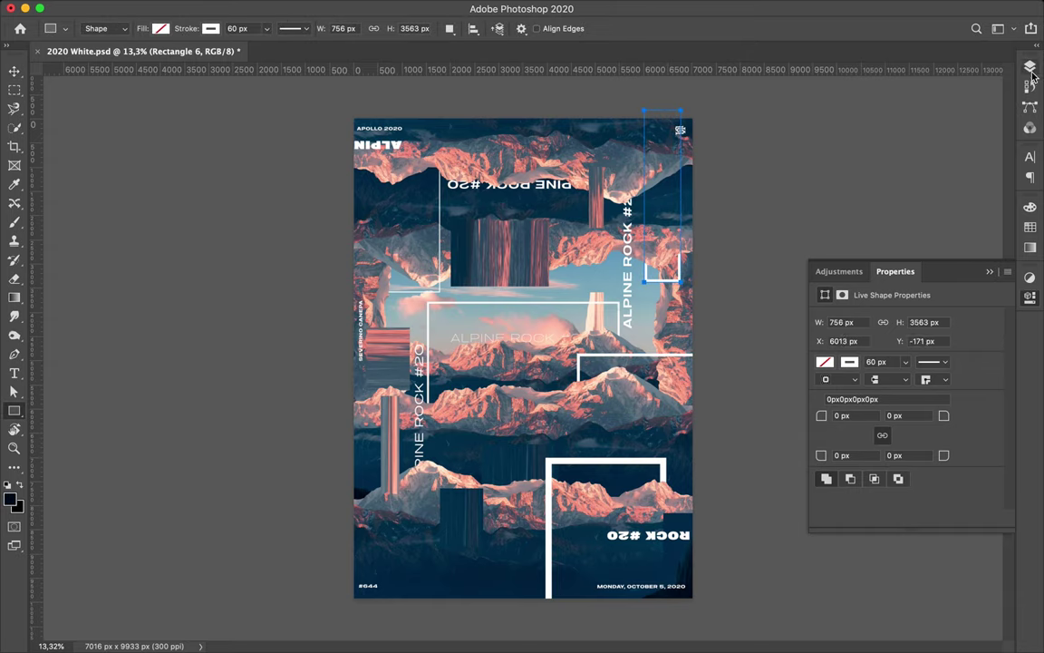
pyautogui.press('F7')
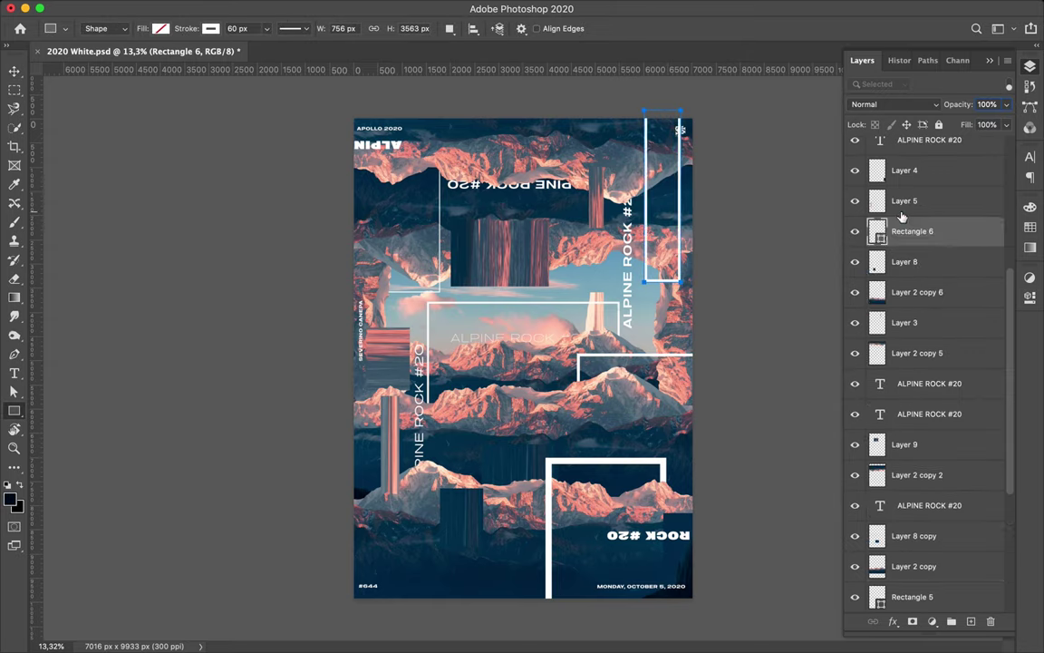
pyautogui.press('a')
pyautogui.scroll(5, 925, 362)
# - Add a layer mask to Rectangle 6 and load Layer 2 copy 2's torn edge as a selection
pyautogui.press('v')
pyautogui.click(884, 599)
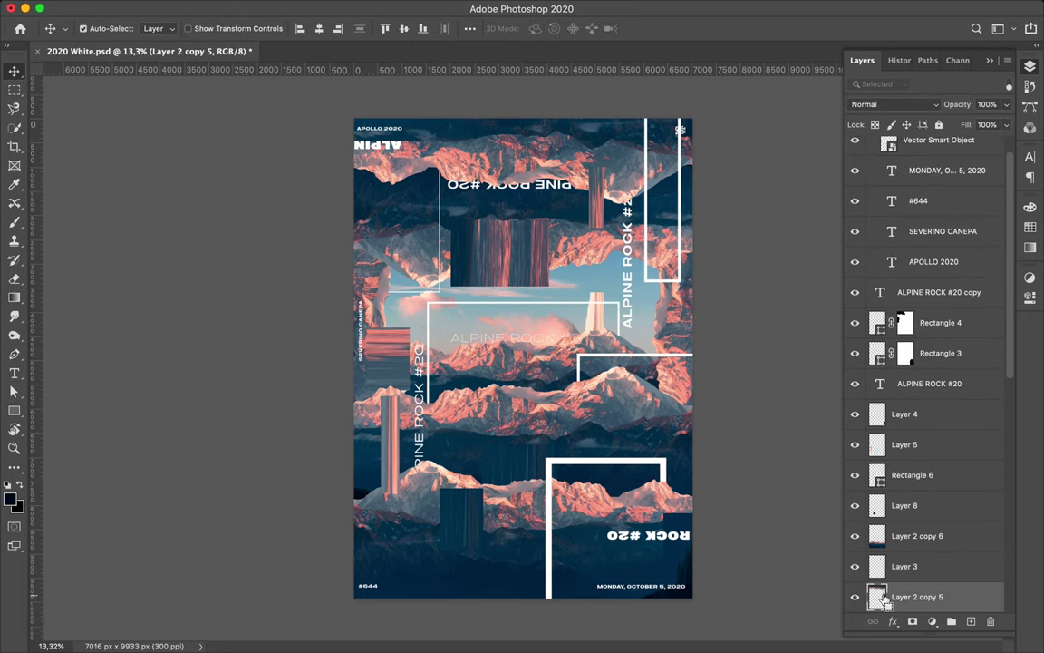
pyautogui.click(934, 474)
pyautogui.click(912, 621)
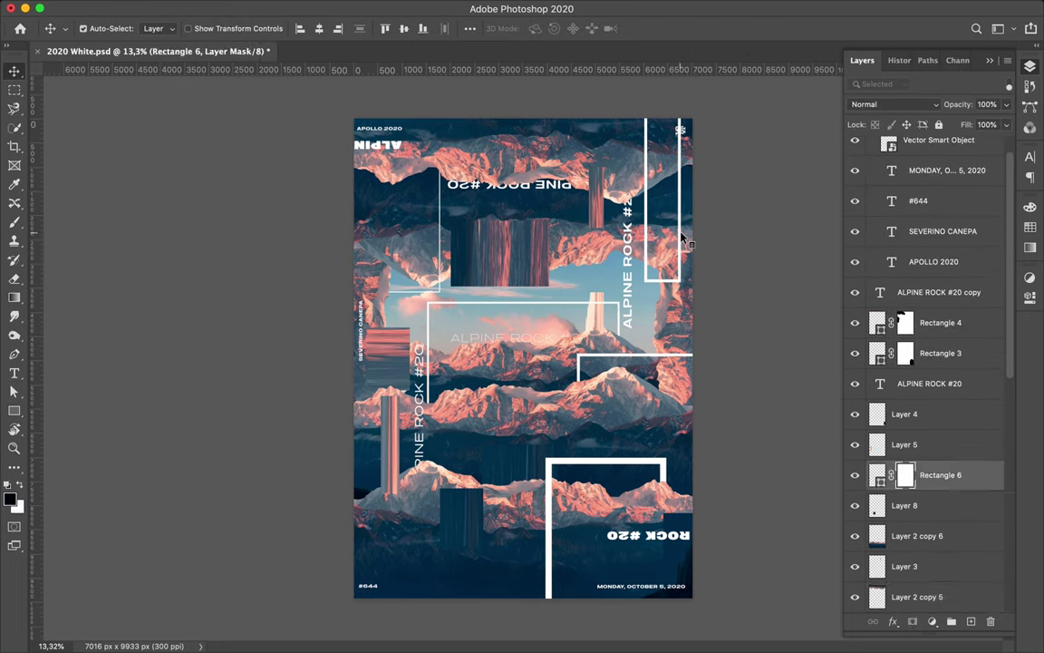
pyautogui.click(877, 474)
pyautogui.click(884, 597)
pyautogui.scroll(-4, 924, 453)
pyautogui.click(916, 597)
pyautogui.keyDown('ctrl'); pyautogui.click(879, 598); pyautogui.keyUp('ctrl')
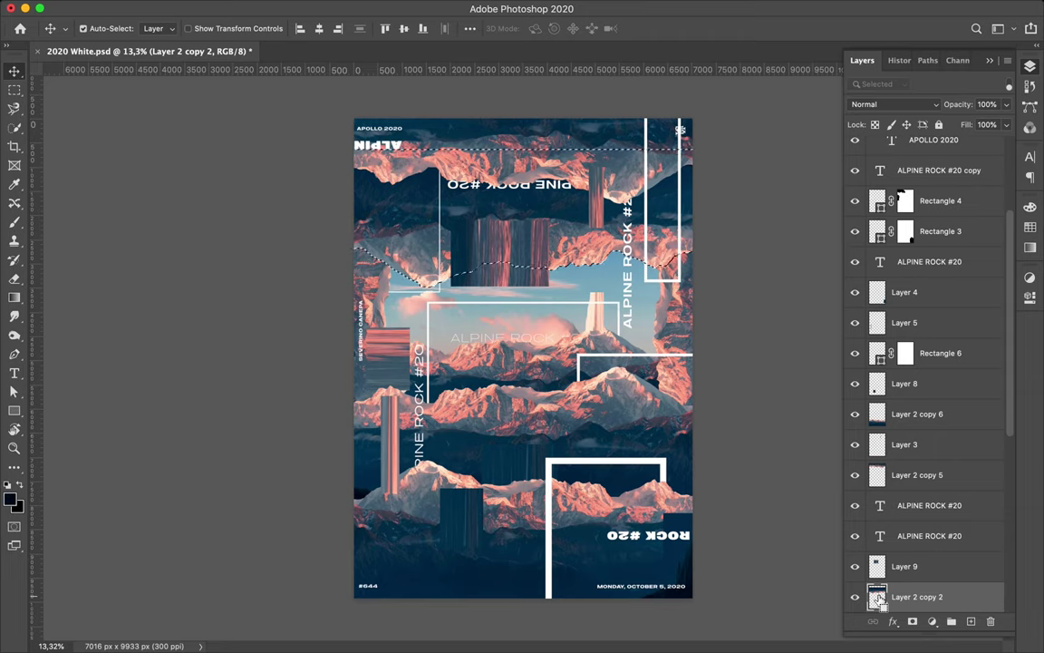
pyautogui.click(905, 353)
# - Paint the Rectangle 6 mask within the torn-edge selection, then deselect
pyautogui.press('b')
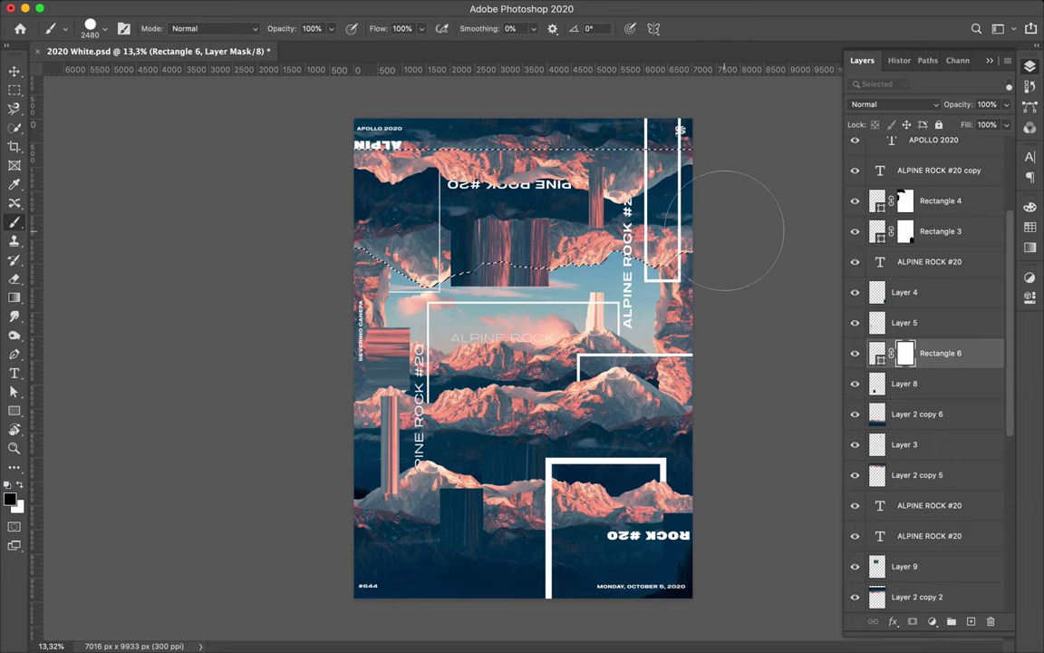
pyautogui.hotkey('ctrl', 'd')
pyautogui.press('m')
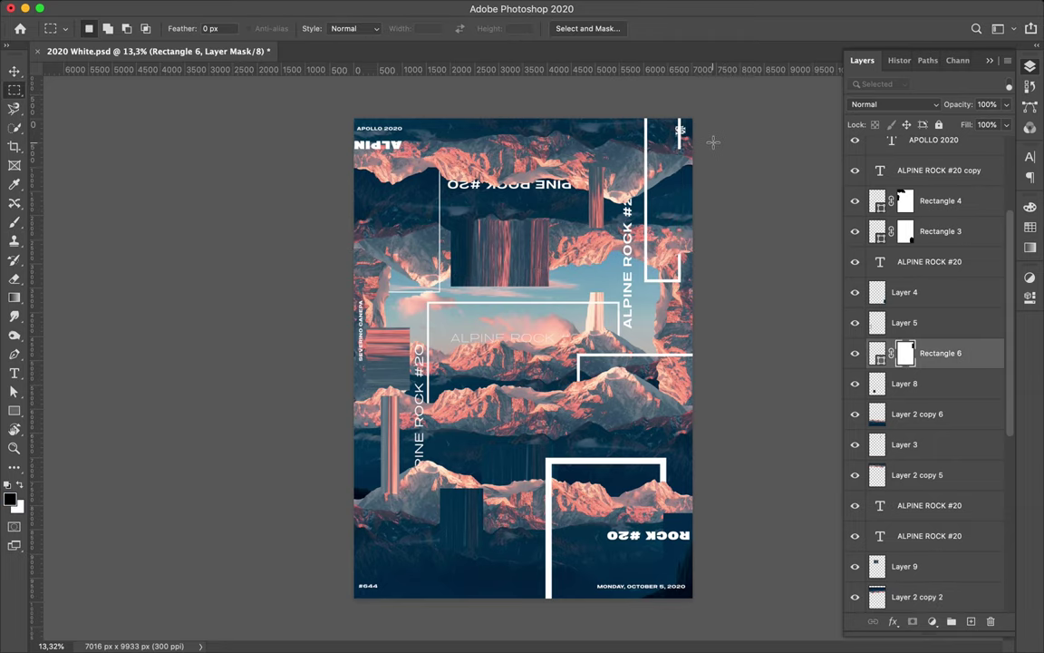
pyautogui.press('b')
pyautogui.press('v')
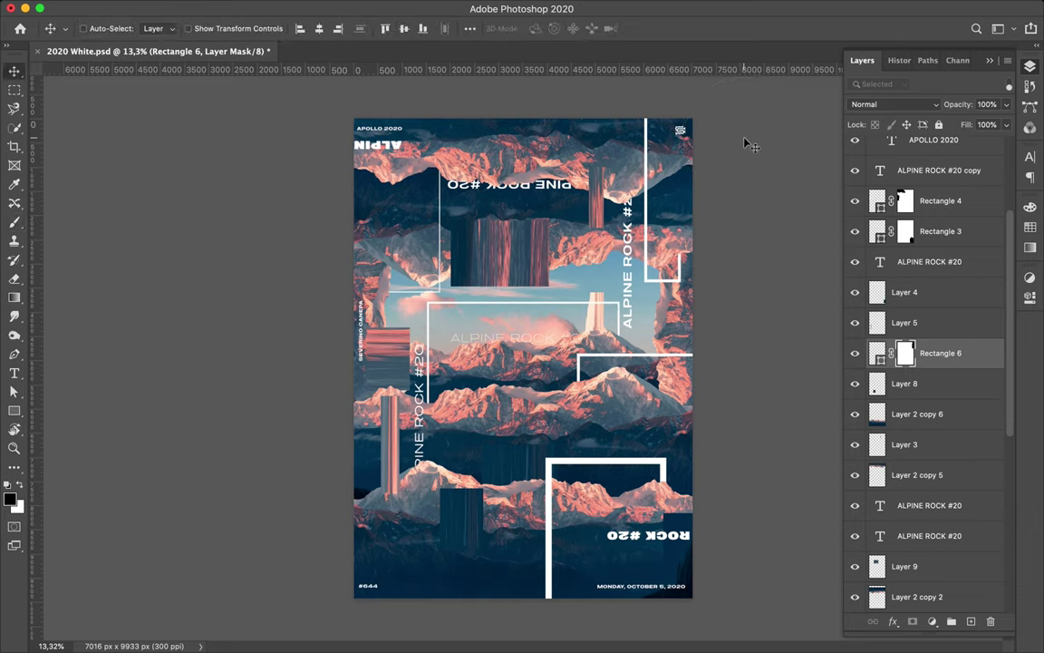
# - Adjust the tall frame's left edge and nudge its path up slightly
pyautogui.press('a')
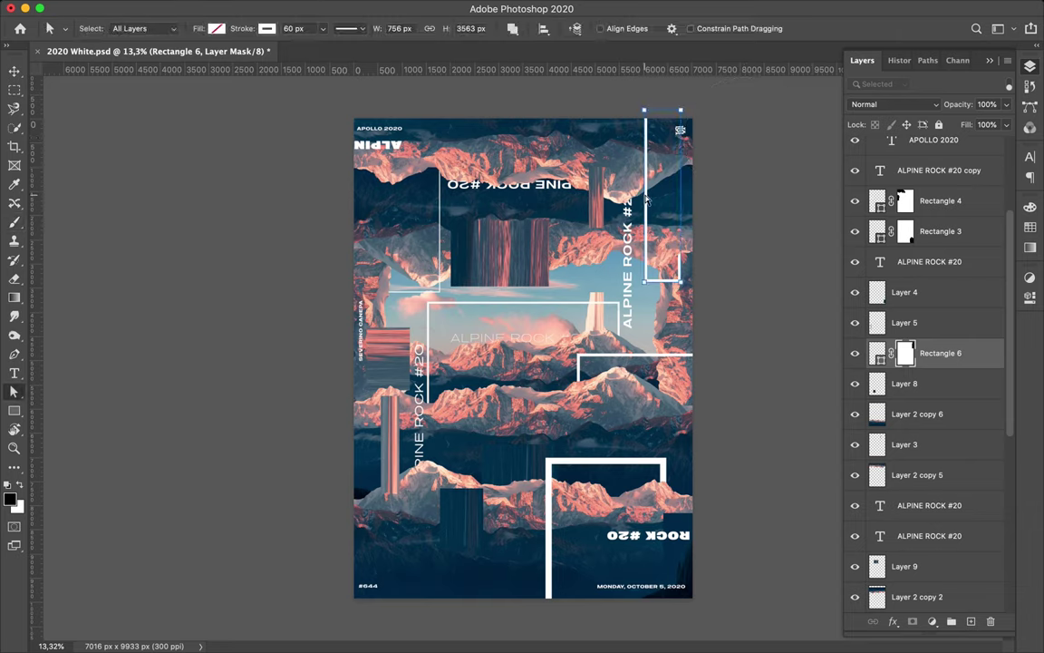
pyautogui.moveTo(650, 203); pyautogui.dragTo(671, 199)
pyautogui.click(730, 299)
pyautogui.click(653, 281)
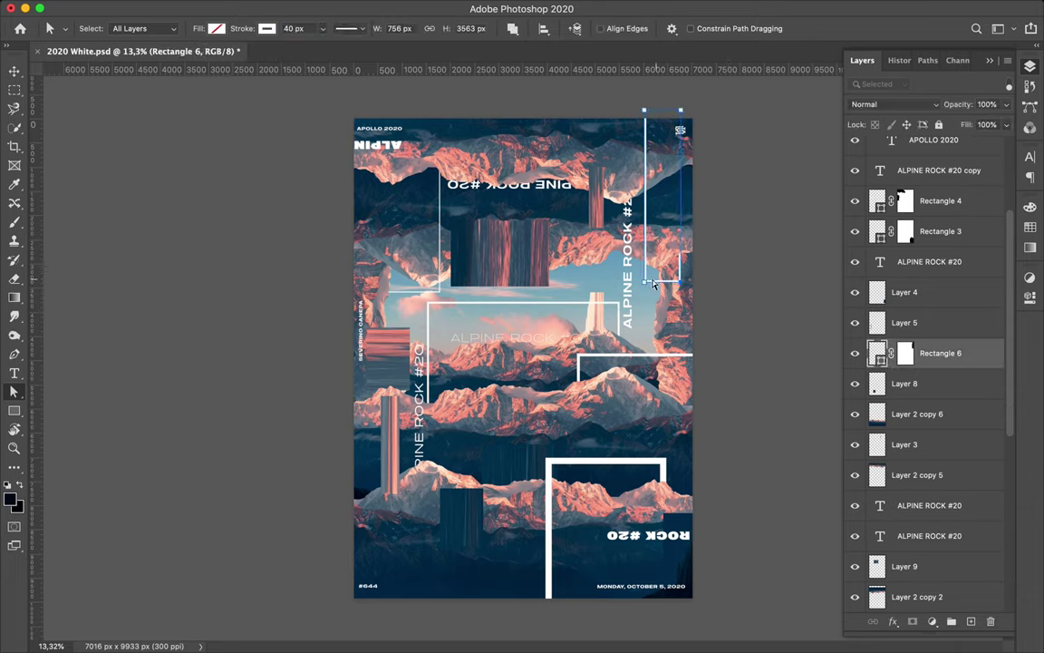
pyautogui.moveTo(647, 289); pyautogui.dragTo(646, 282)
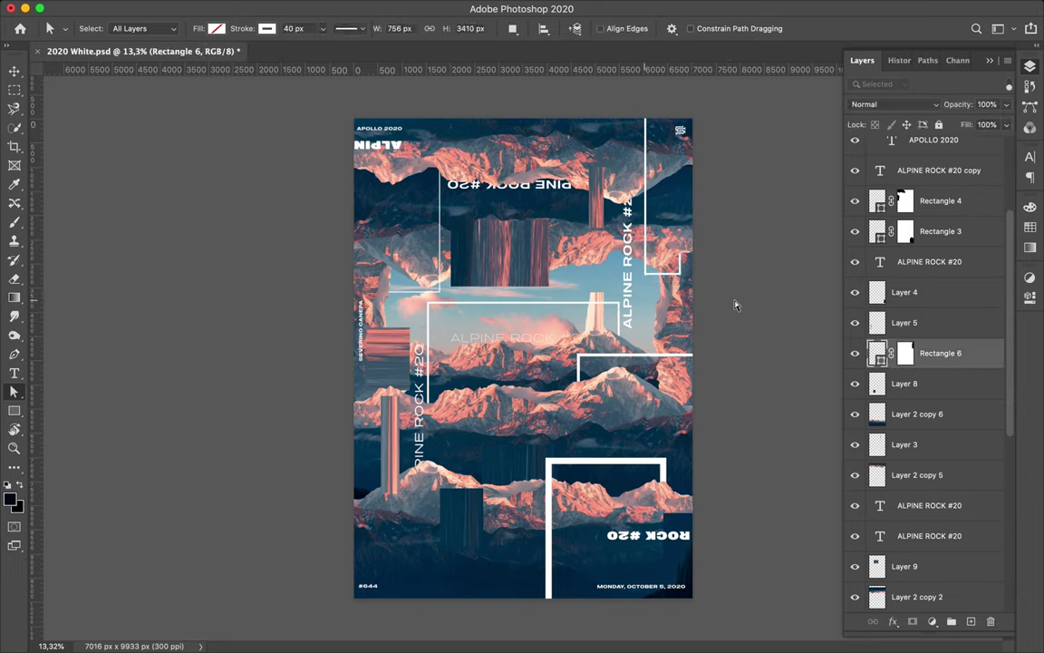
pyautogui.press('v')
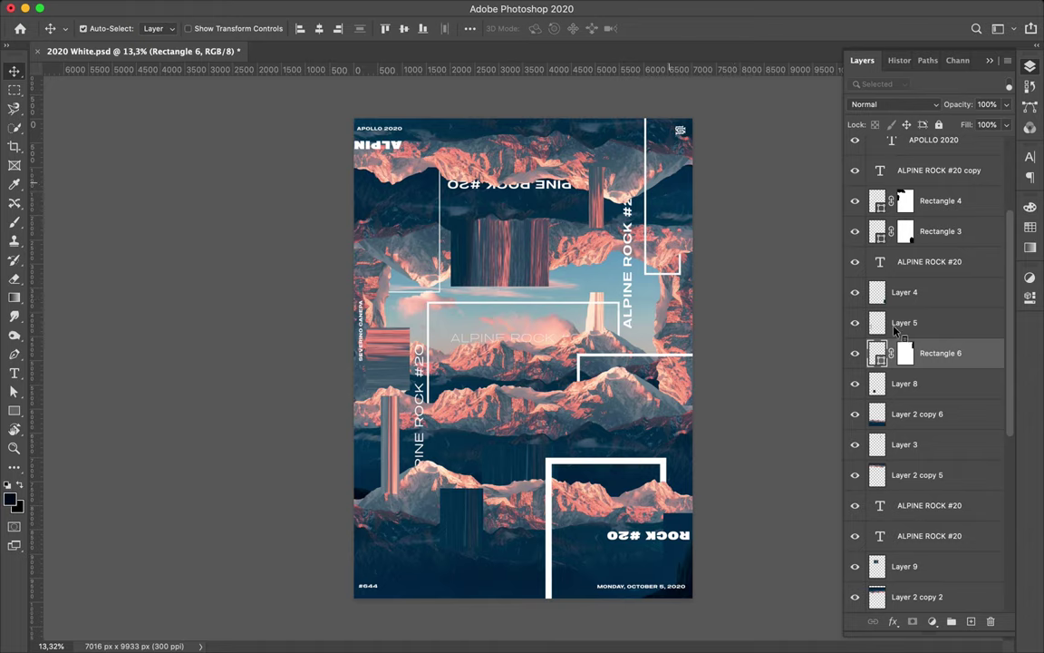
# - Move Rectangle 6 down to just above Layer 2 copy 2 and save the poster
pyautogui.moveTo(943, 354)
pyautogui.mouseDown()
pyautogui.moveTo(935, 603)
pyautogui.moveTo(929, 469)
pyautogui.mouseUp()
pyautogui.hotkey('ctrl', 's')
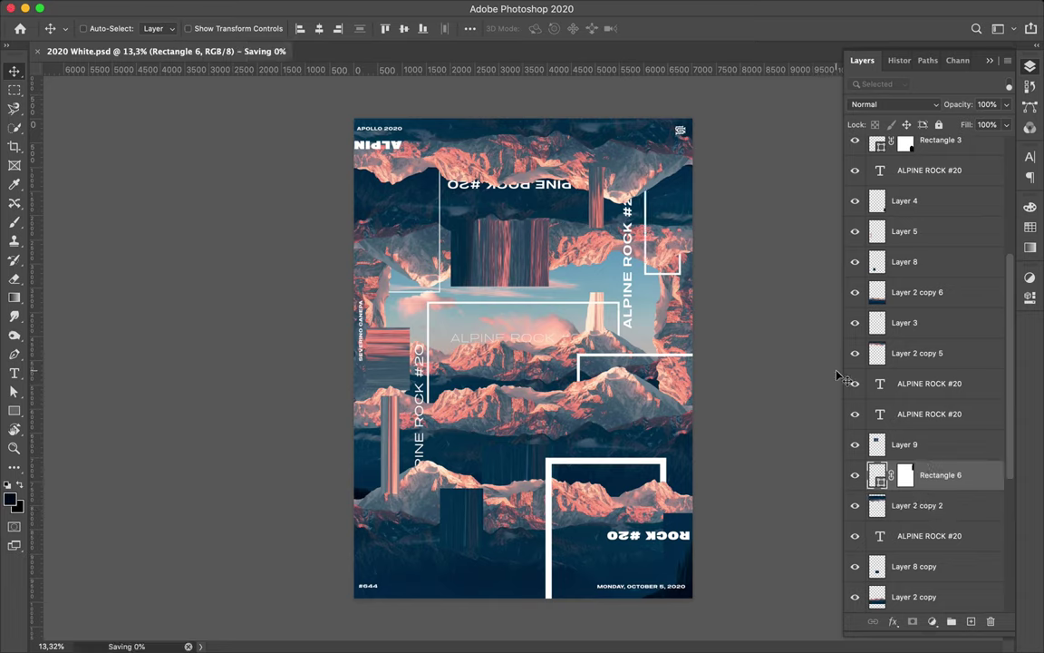